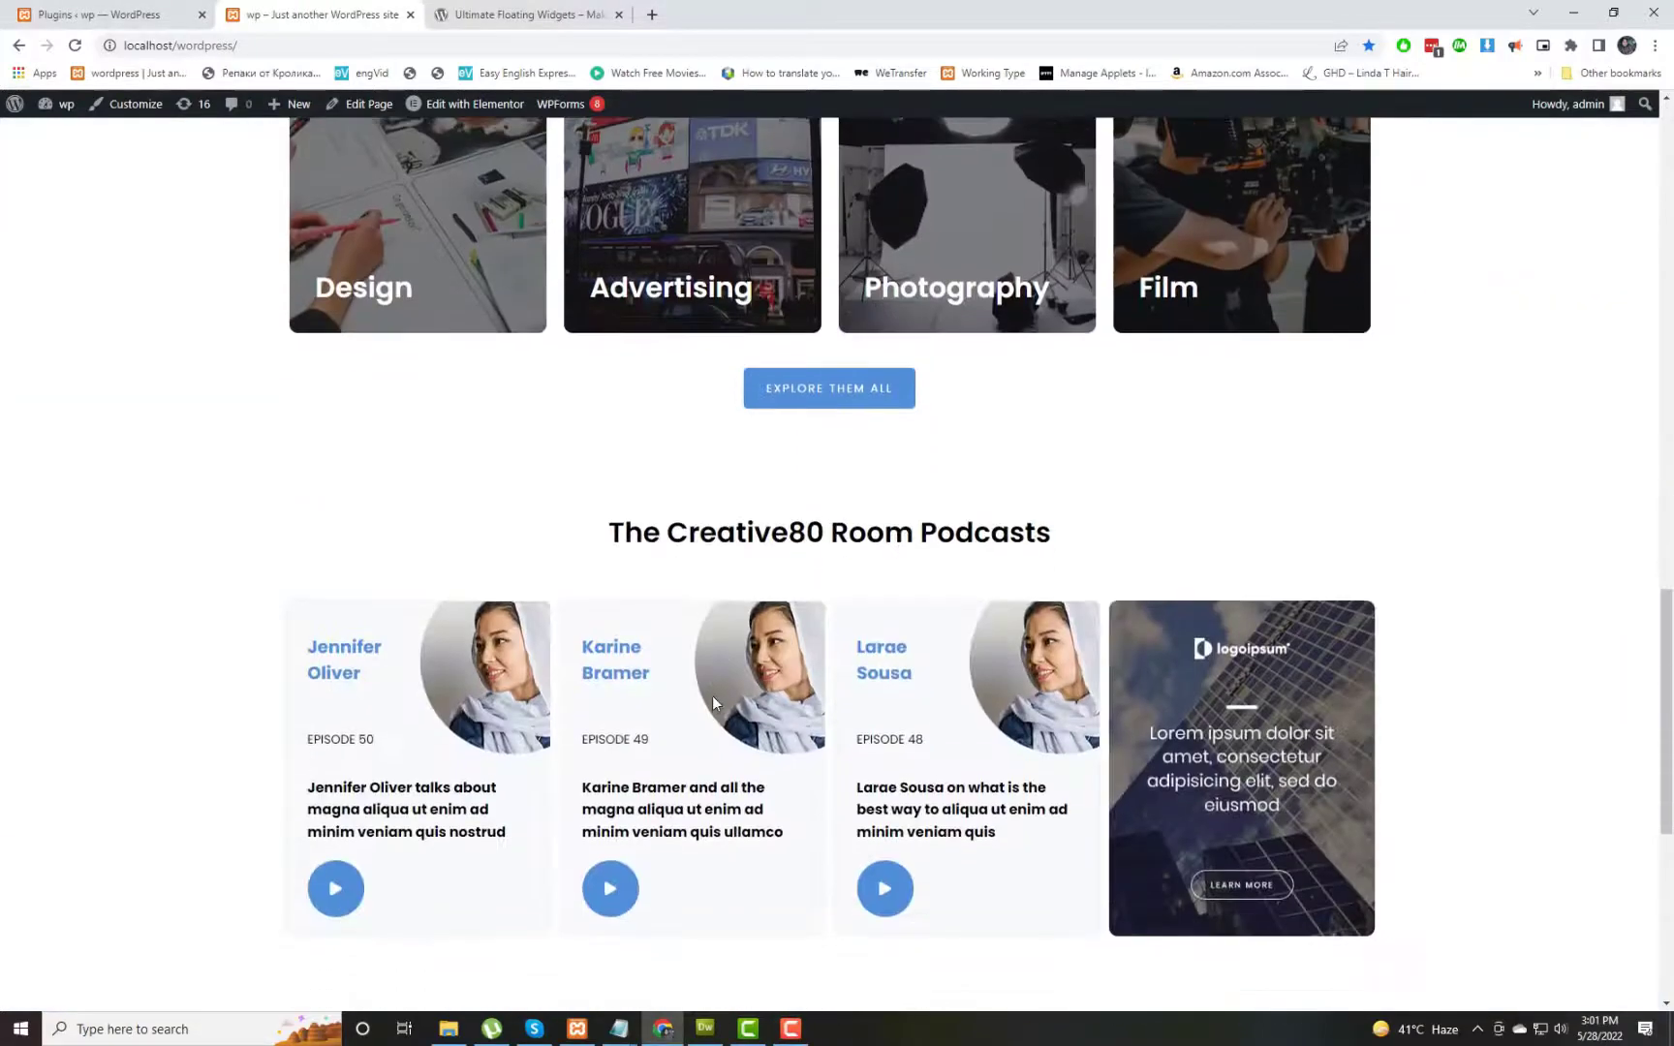
Step: Search the installed plugins for 'Ul' to check for Ultimate Floating Widgets, then go to Add Plugins
scroll(712, 700, up, 15)
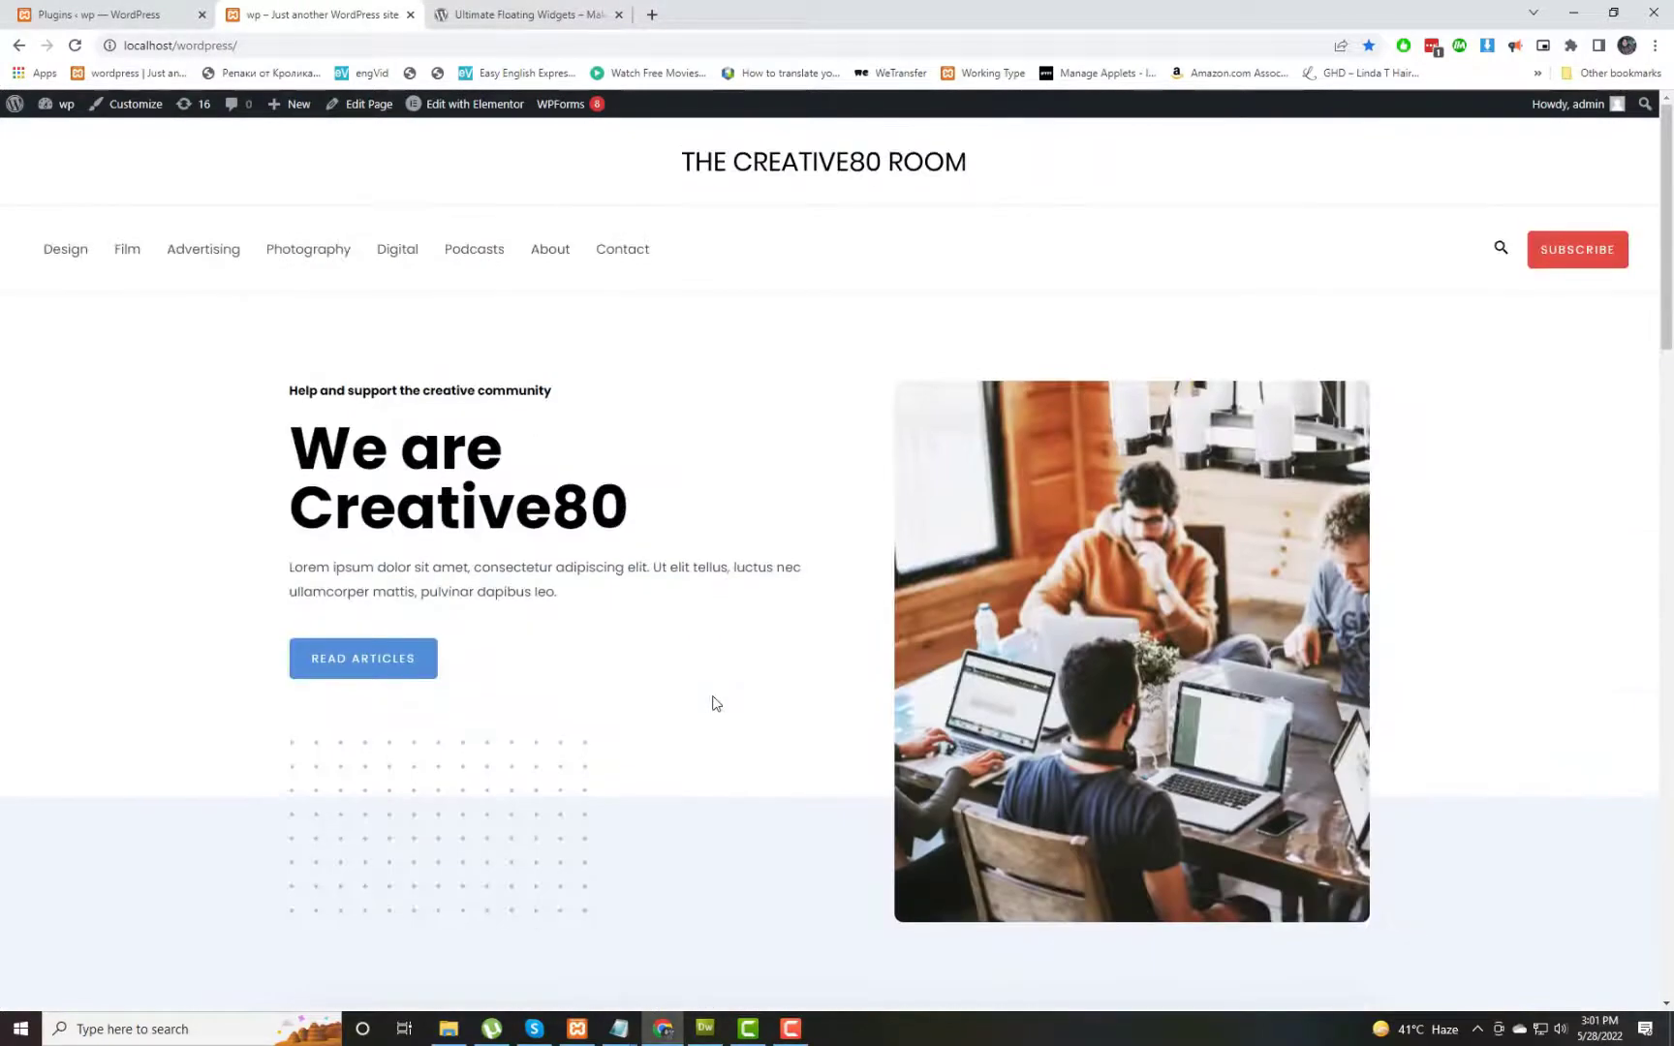
click(97, 22)
click(60, 474)
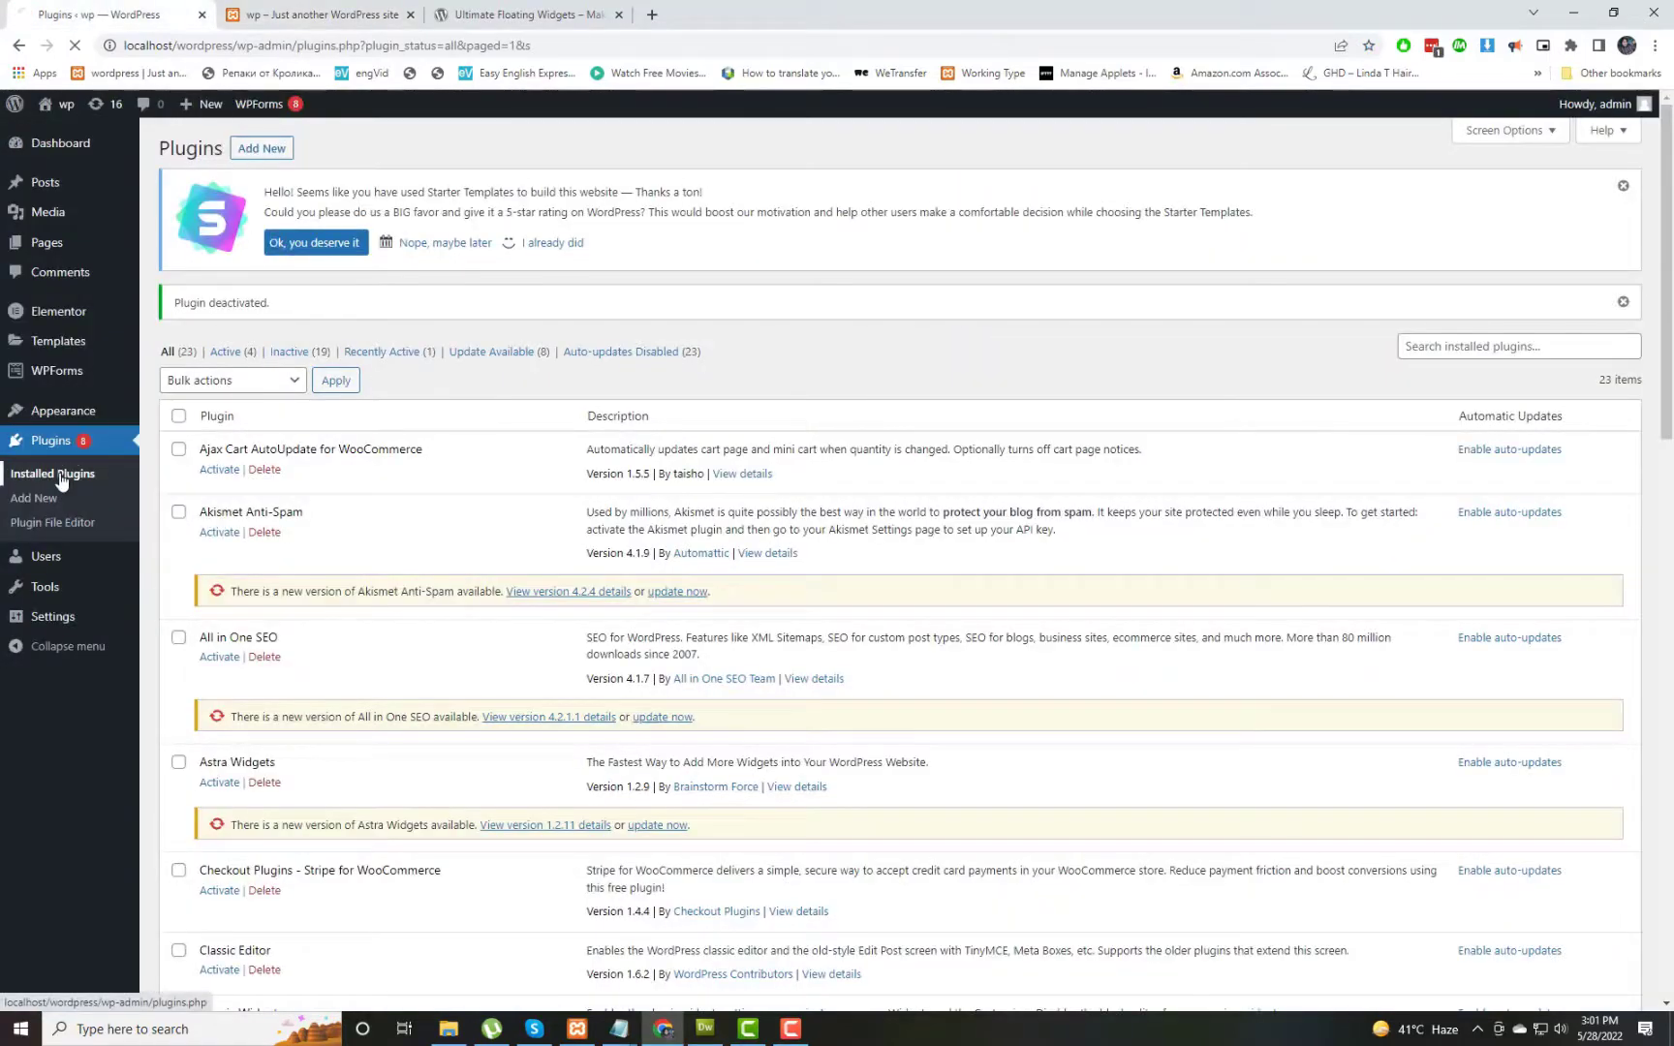
click(1460, 299)
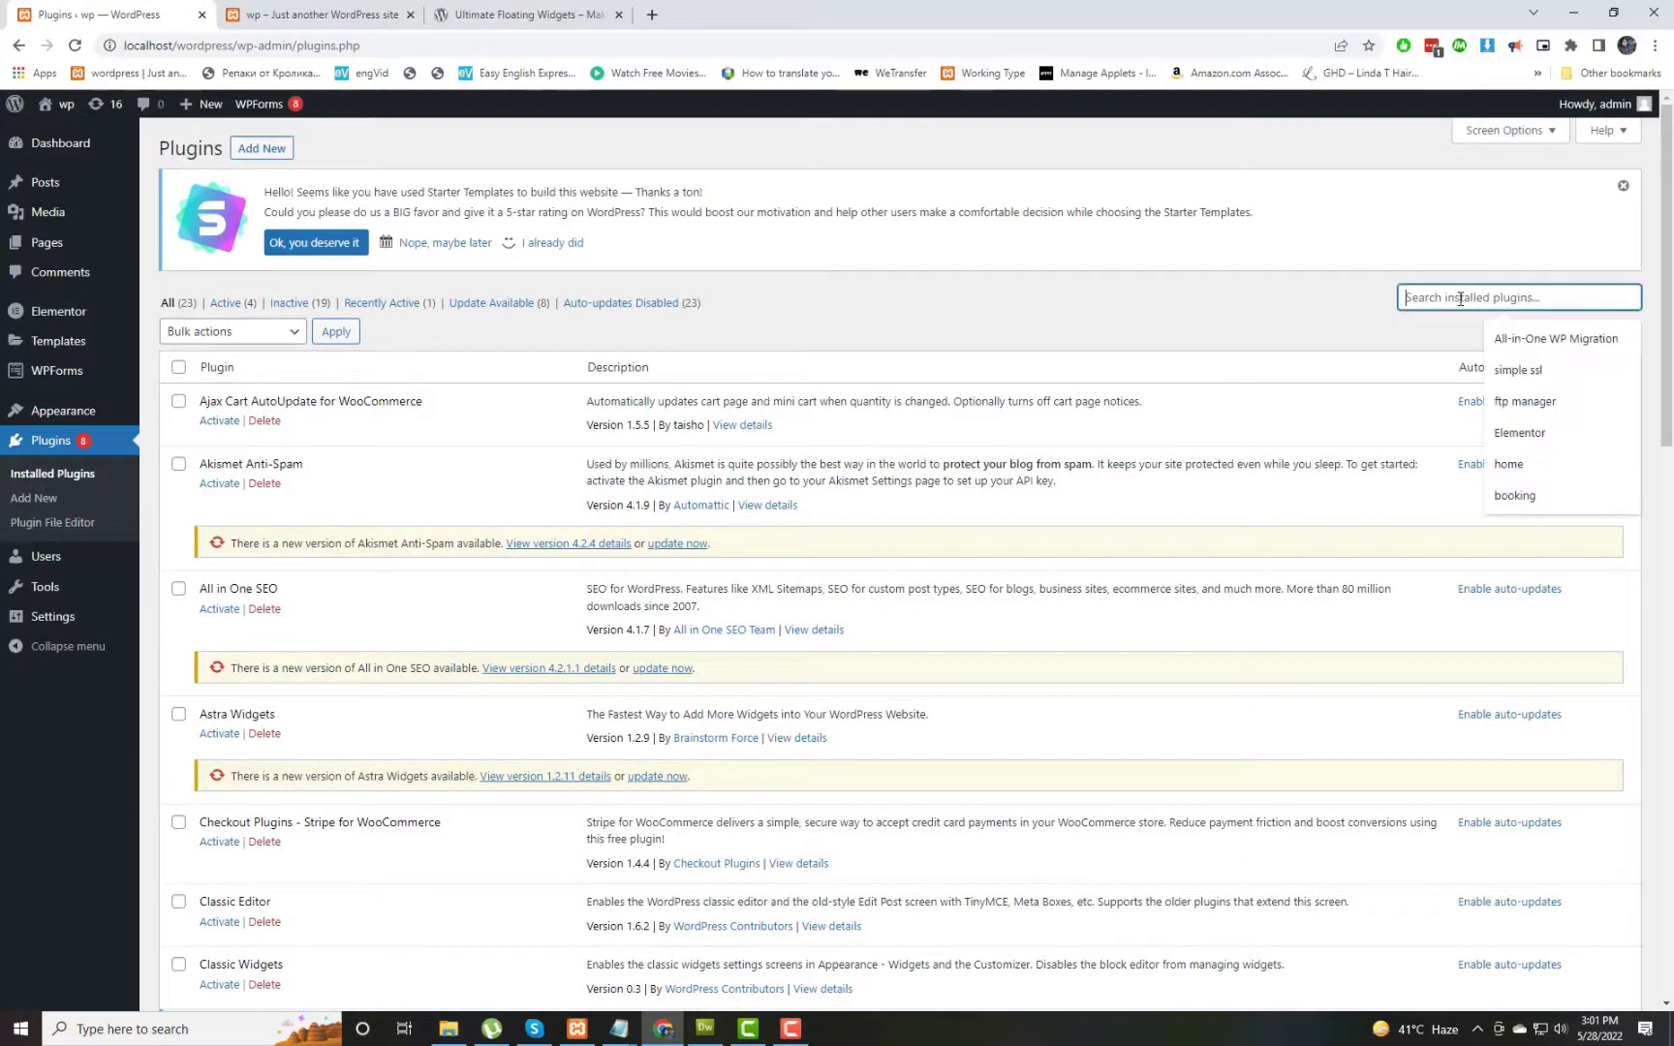
text(Ul)
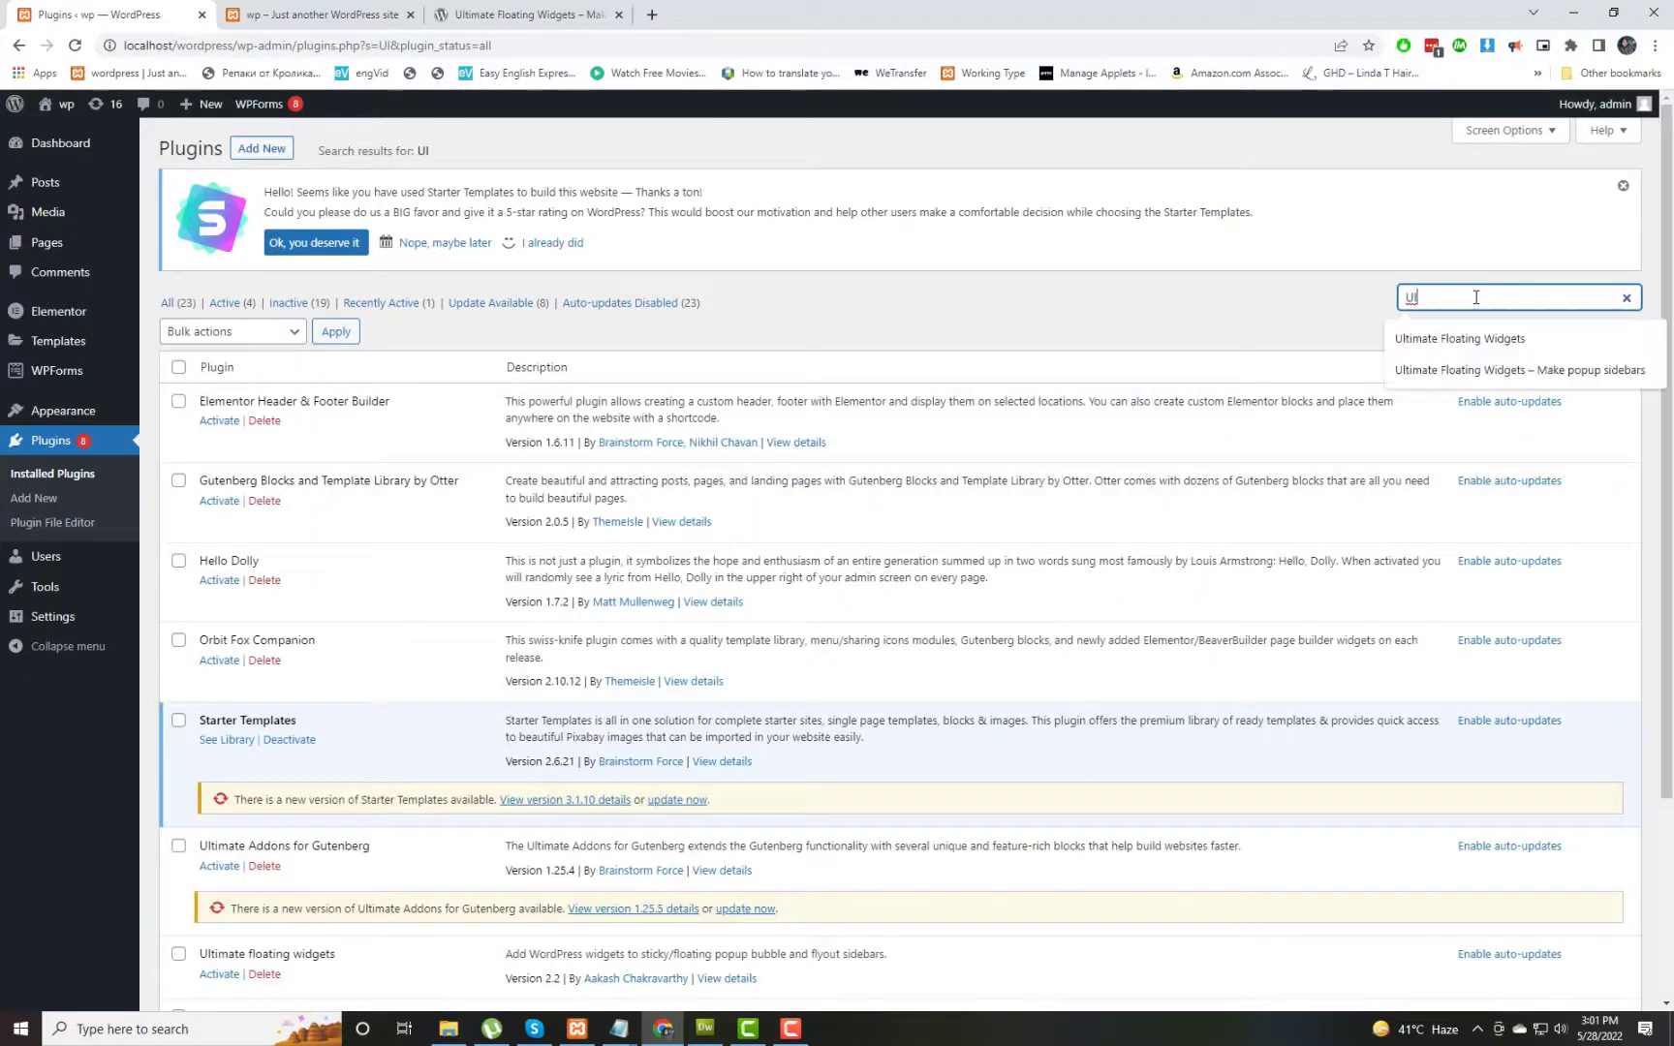
click(267, 151)
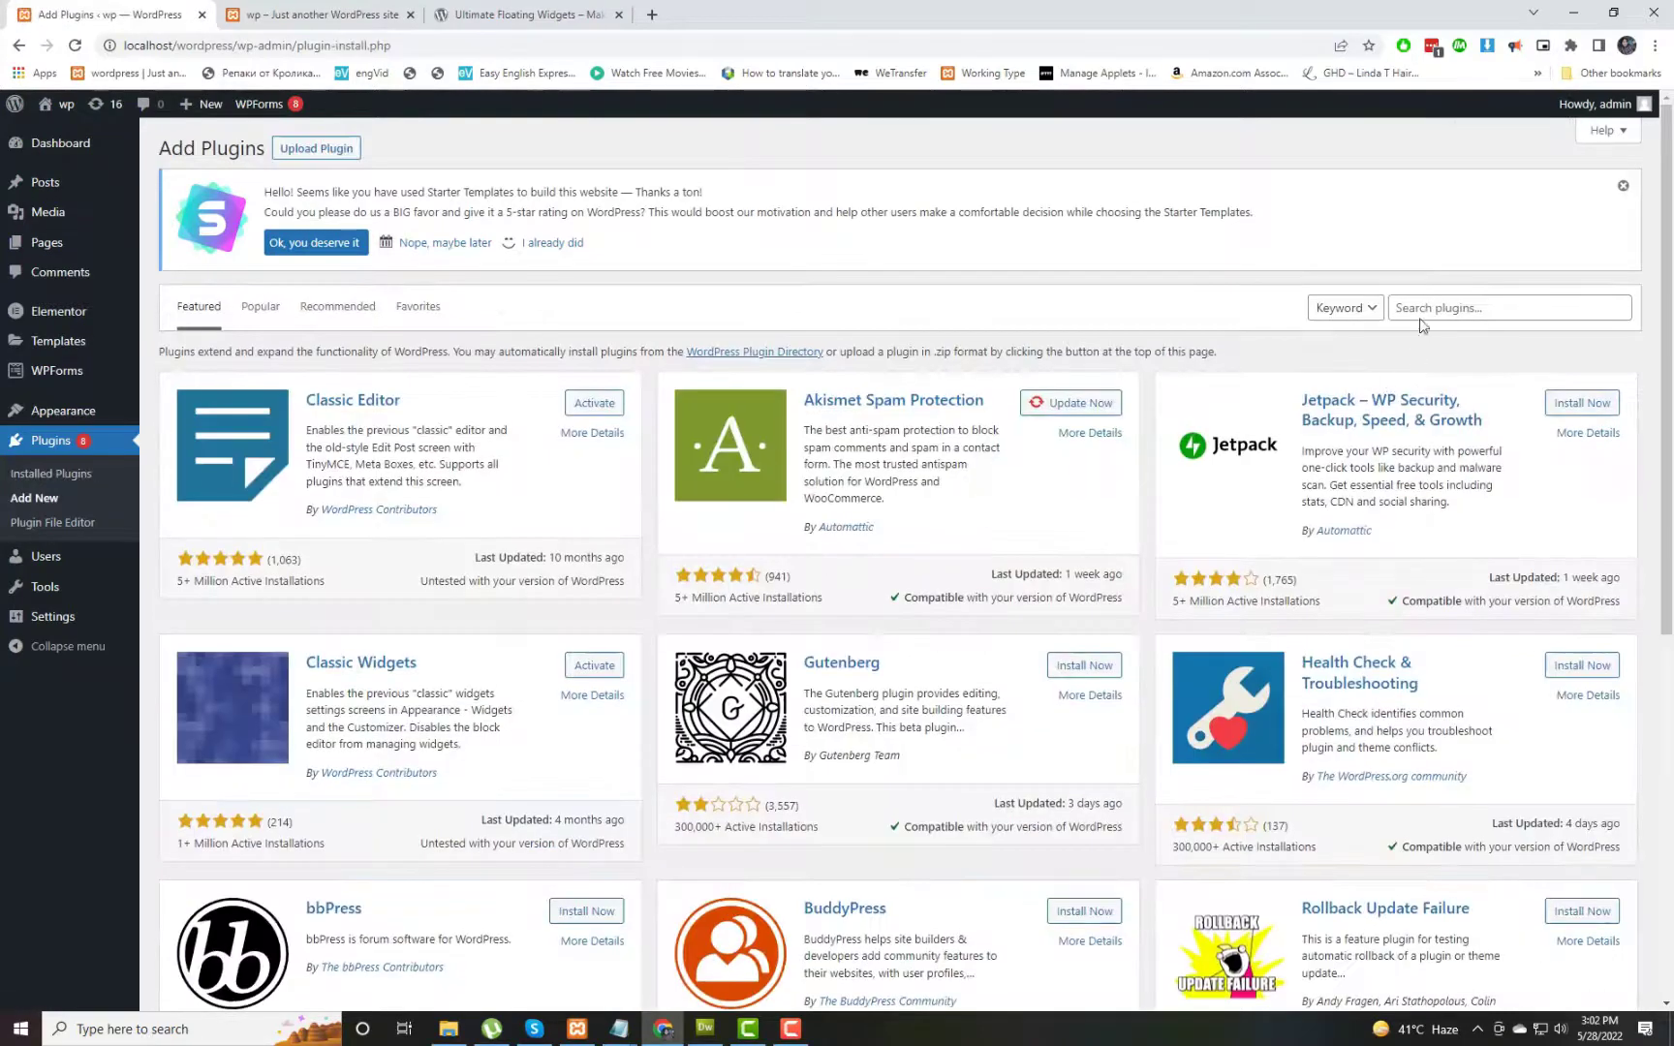
Step: Find and activate Ultimate Floating Widgets, then go to its admin page
click(1420, 312)
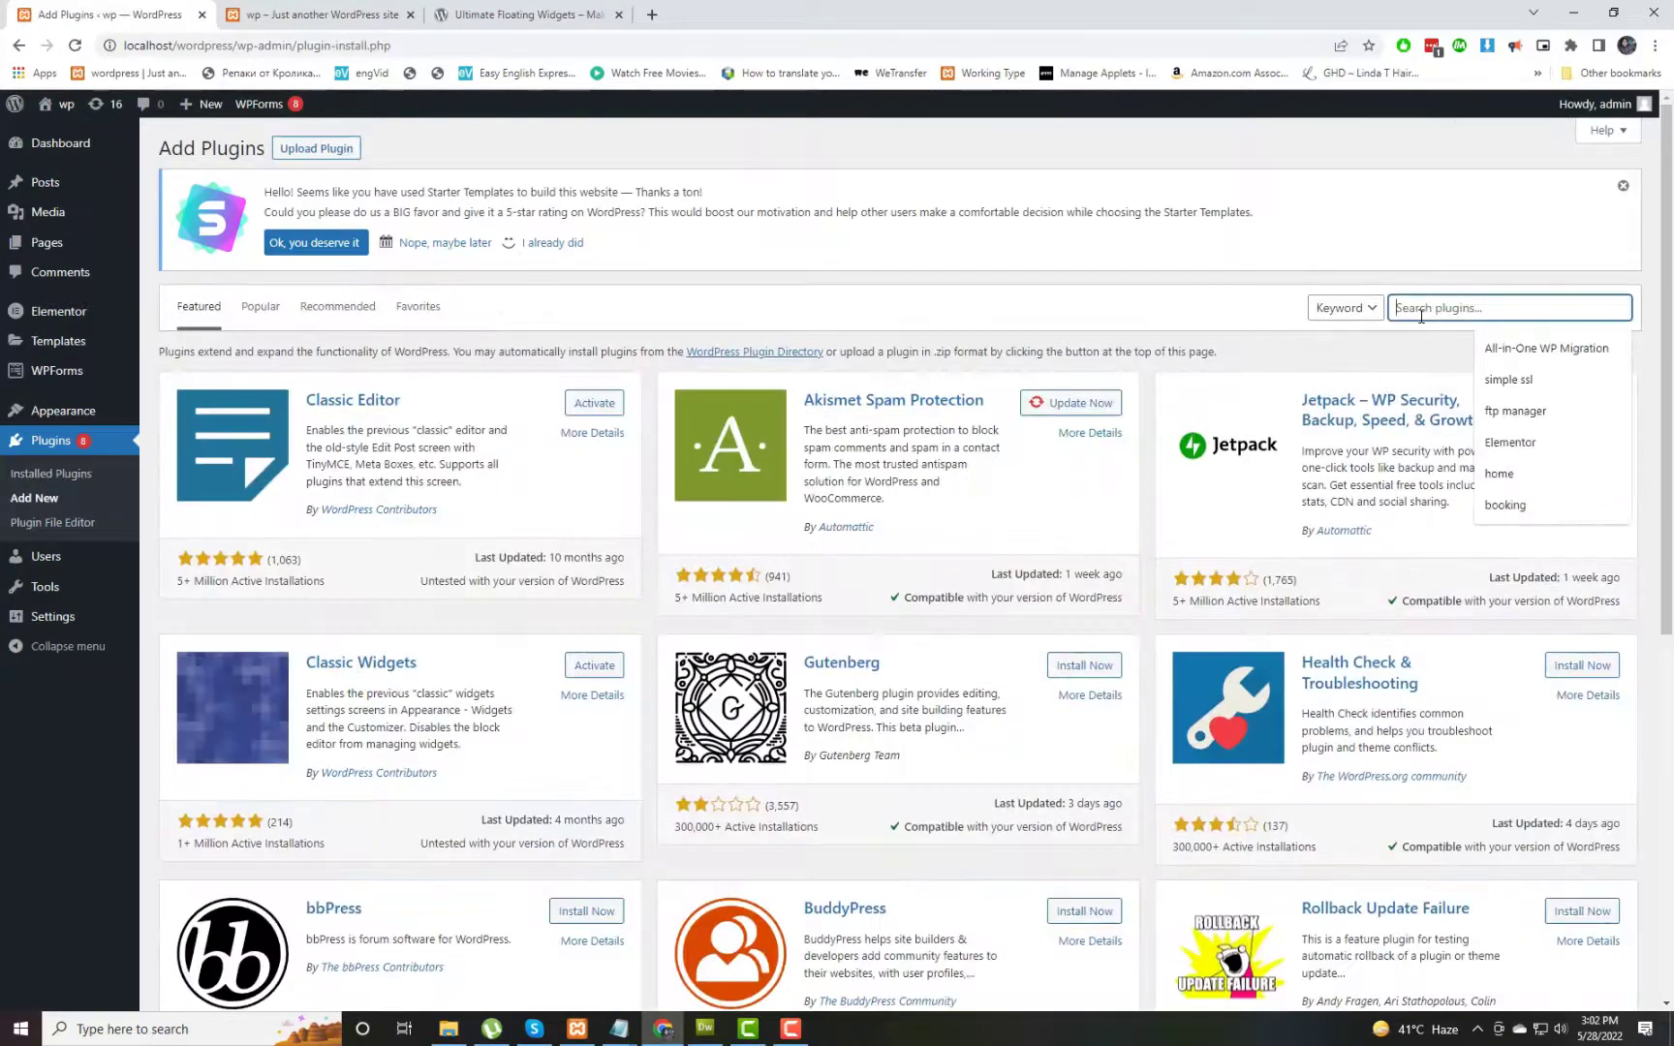
text(Ultimate Floating Widgets)
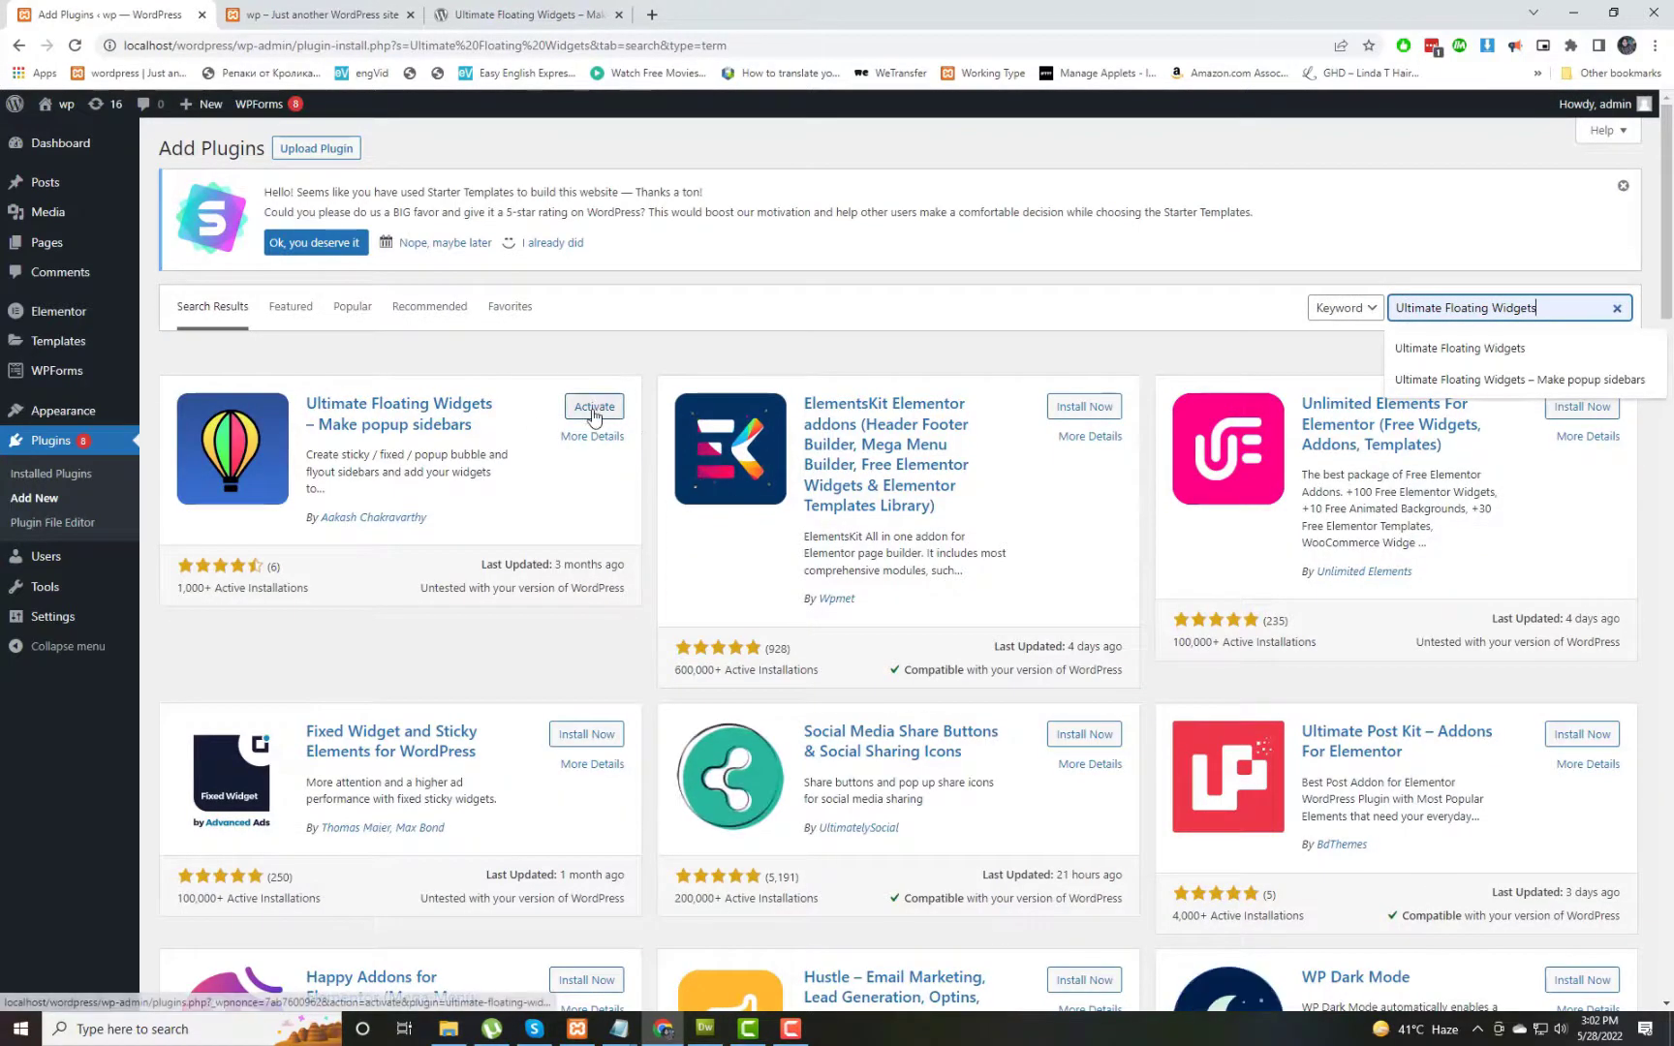
click(594, 408)
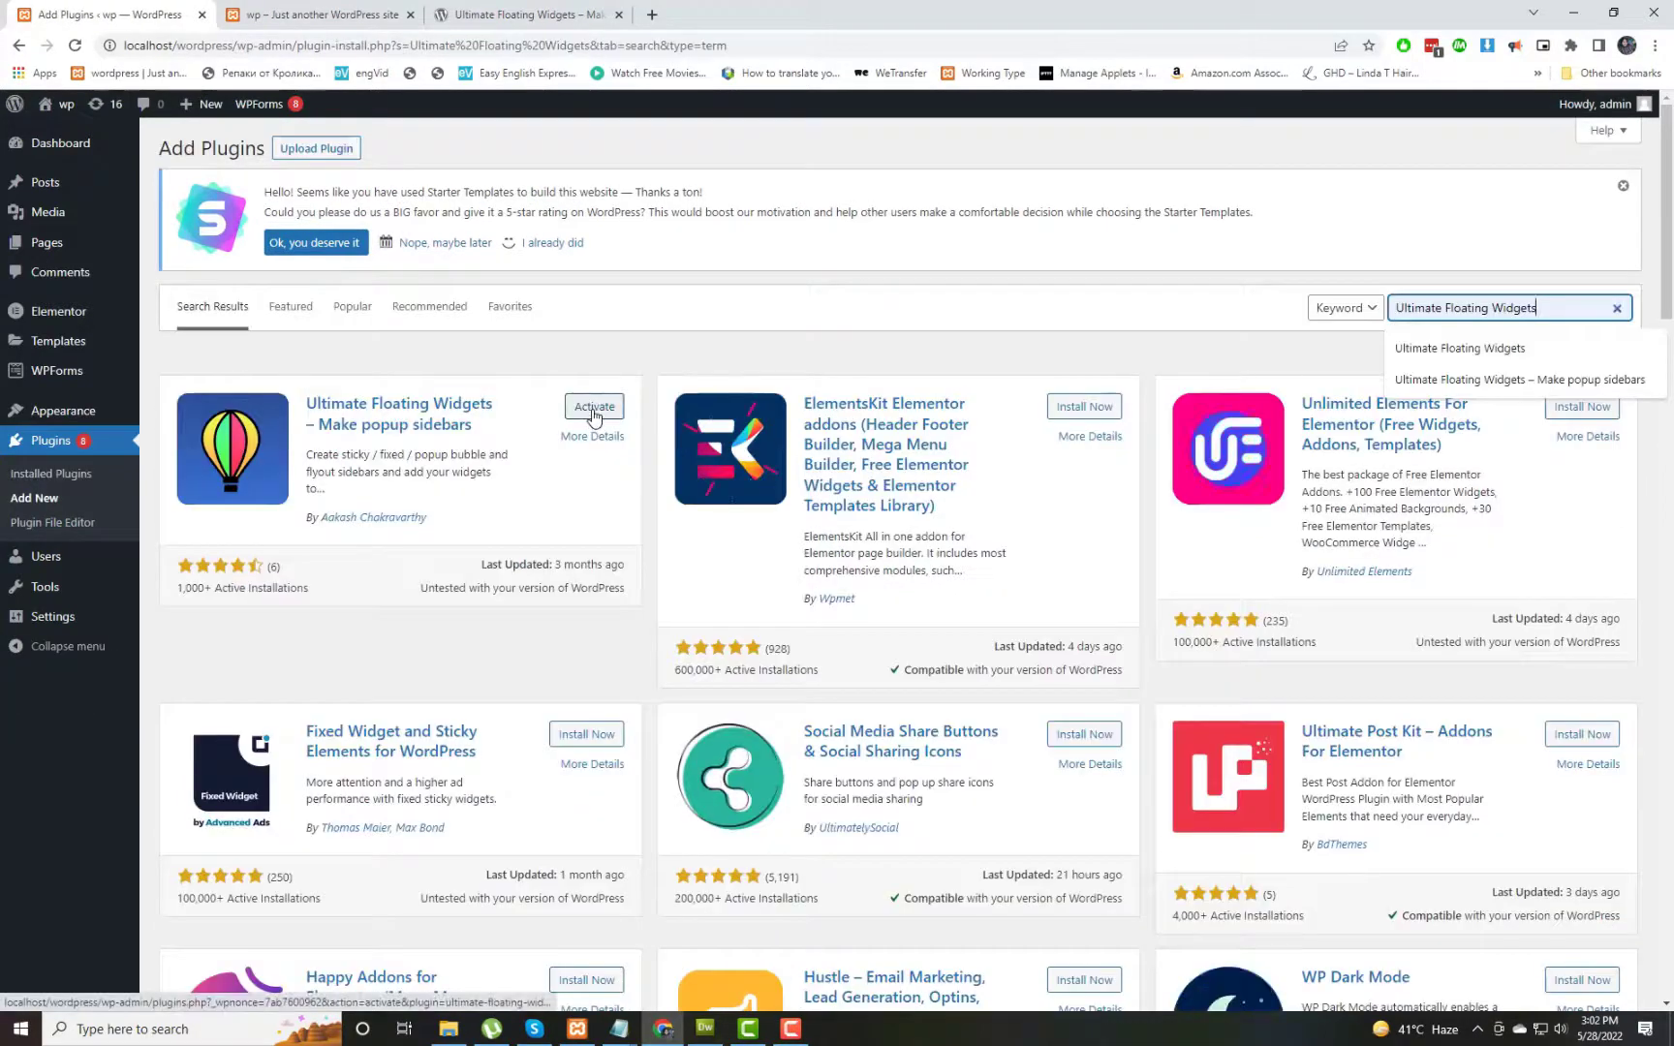
click(594, 407)
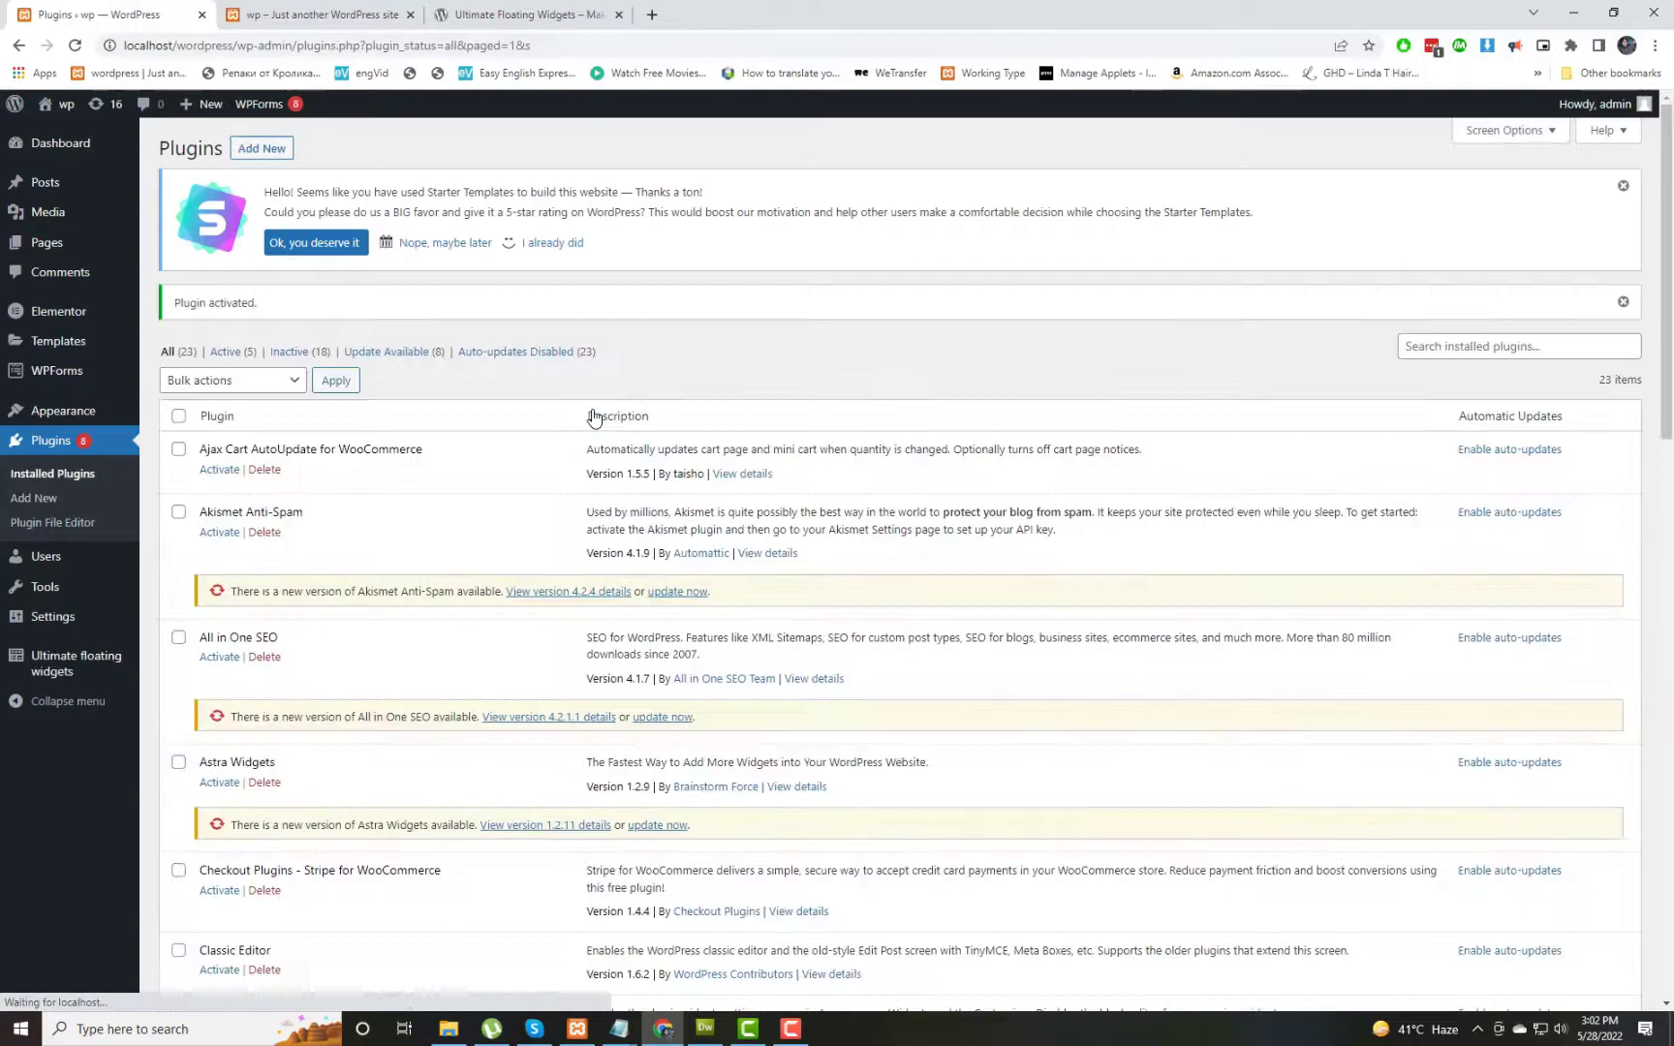
mouse_move(88, 678)
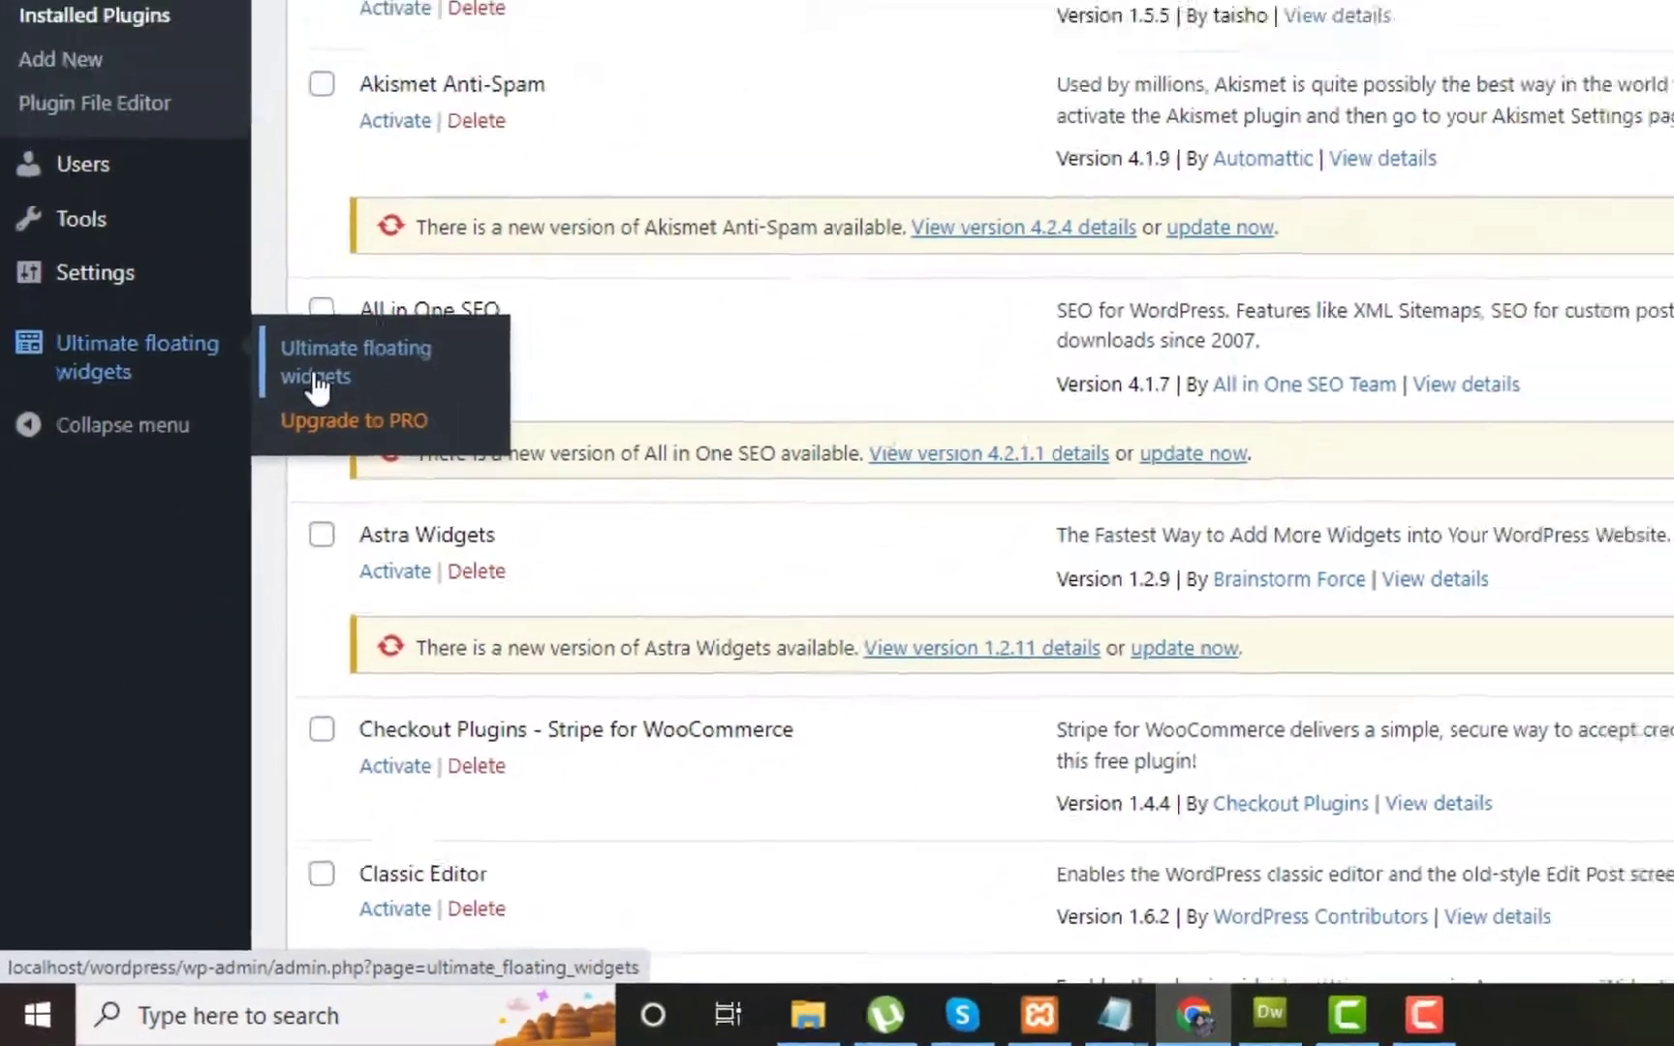
click(315, 383)
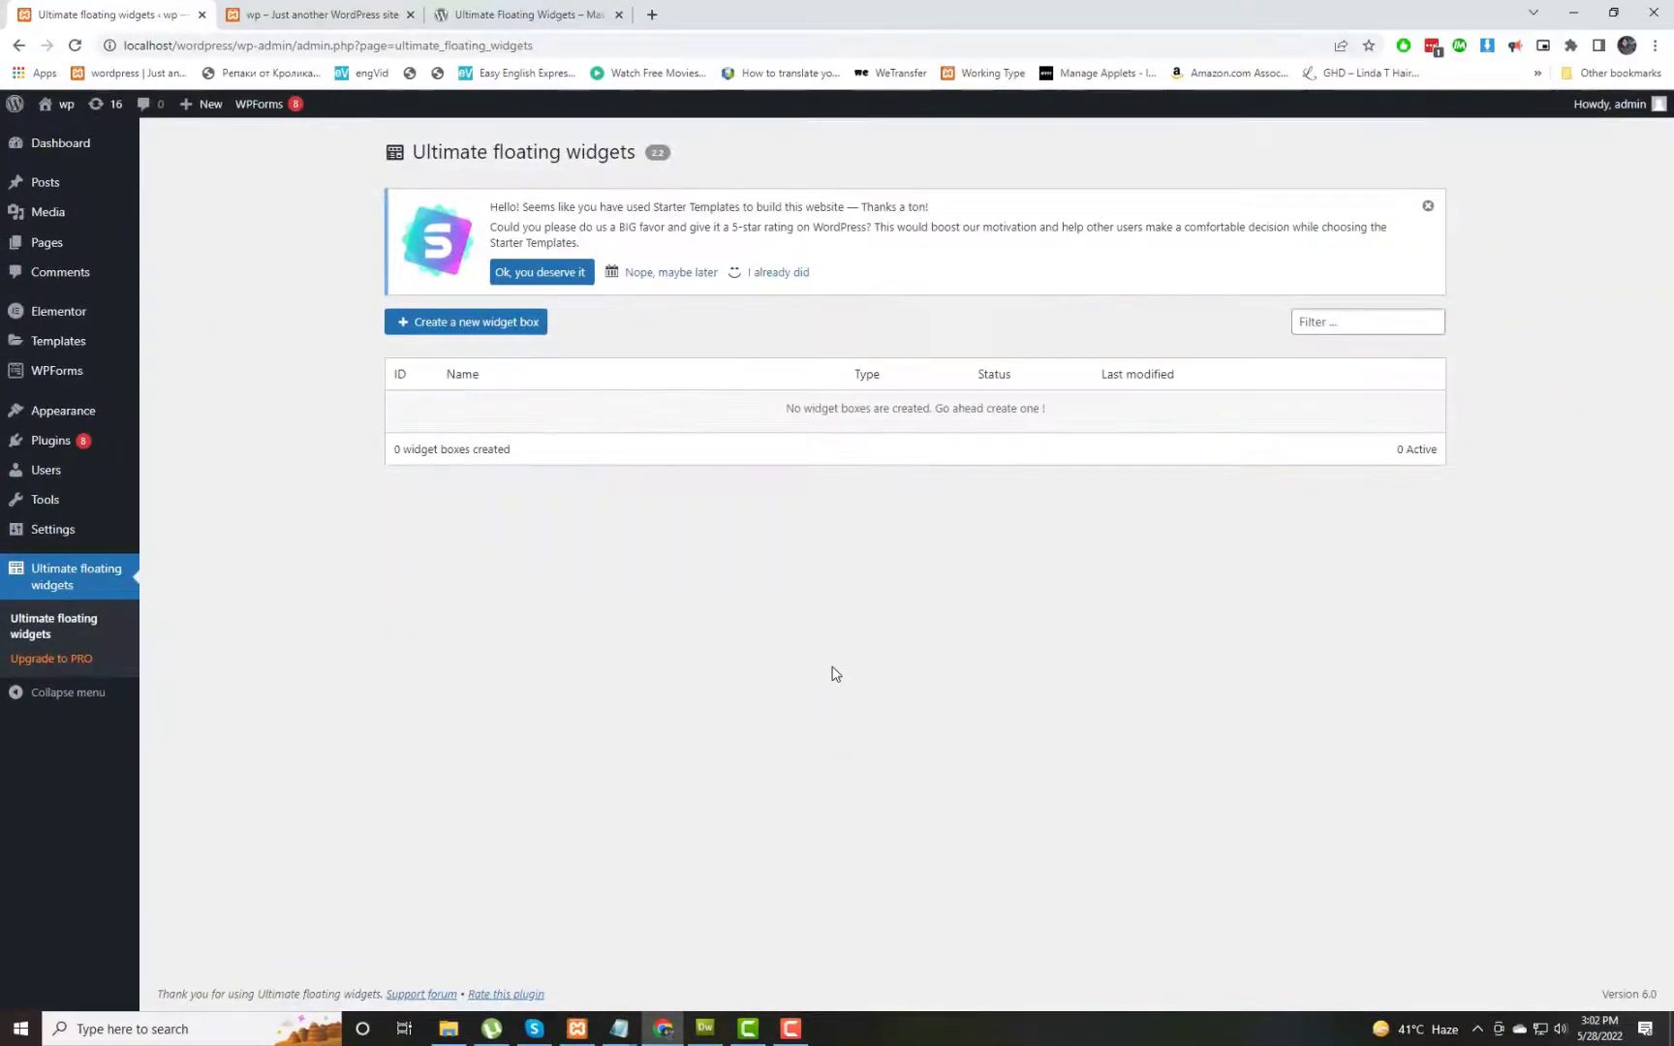
Step: Start a new widget box and enter 'Floating Sidebar' as its name
click(460, 330)
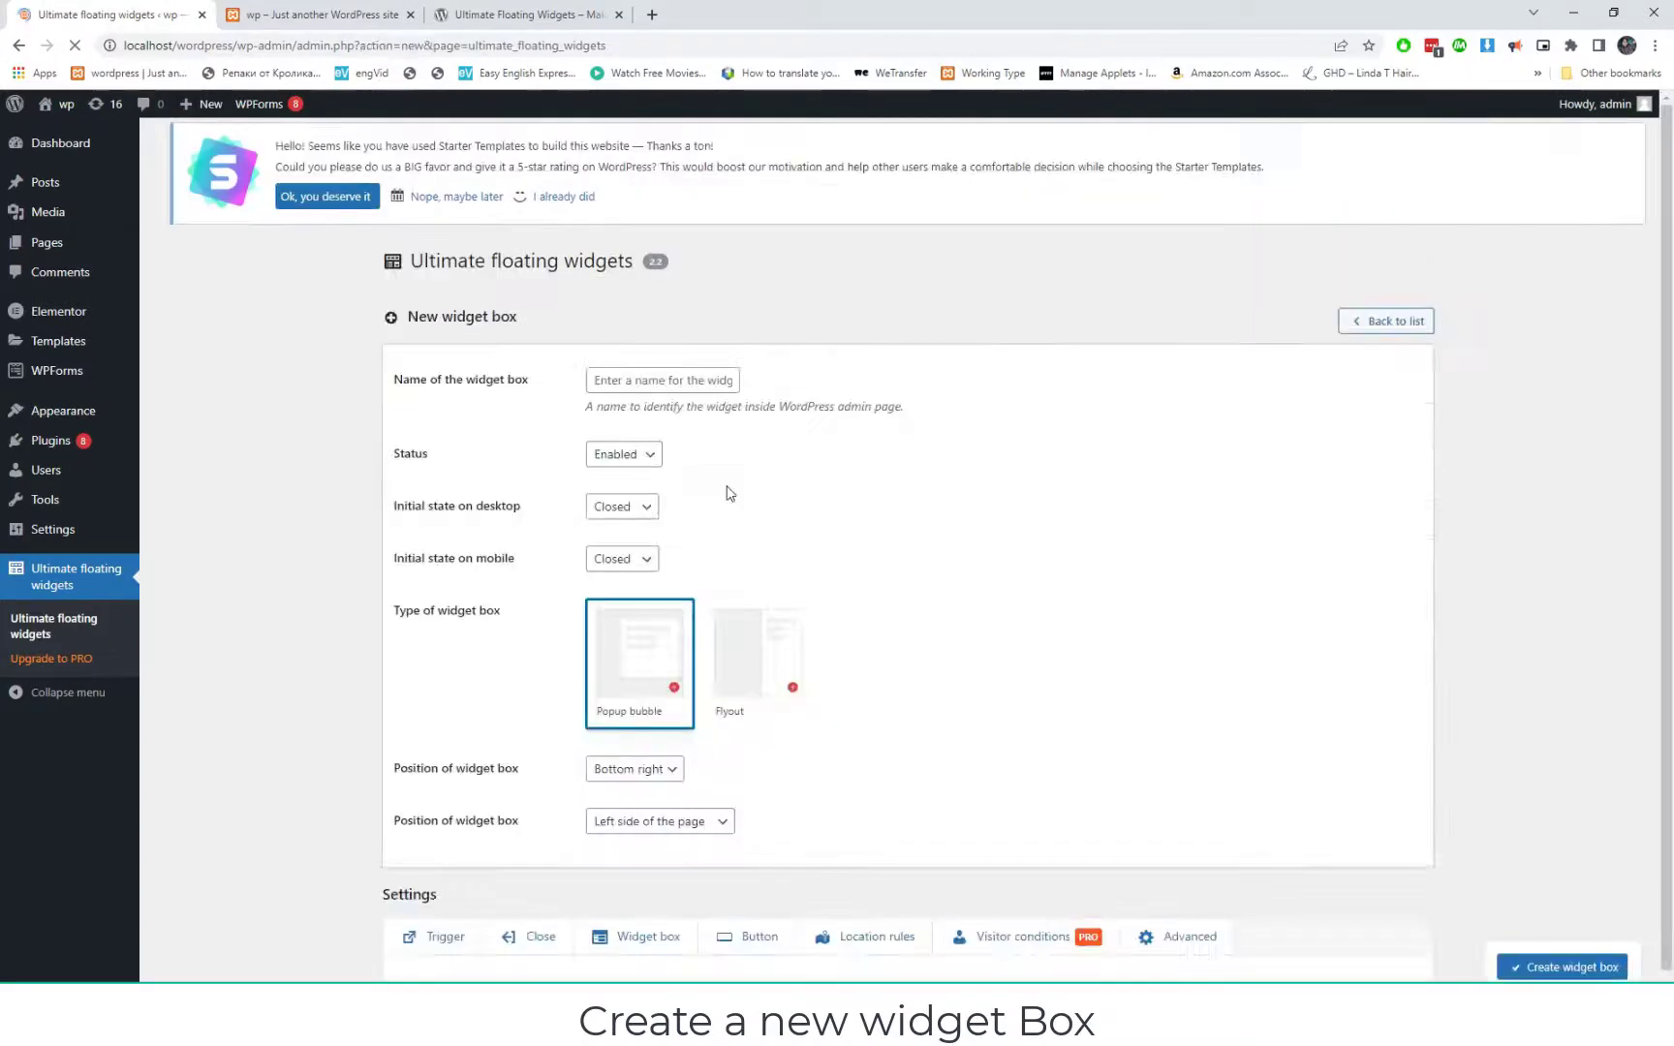
click(655, 385)
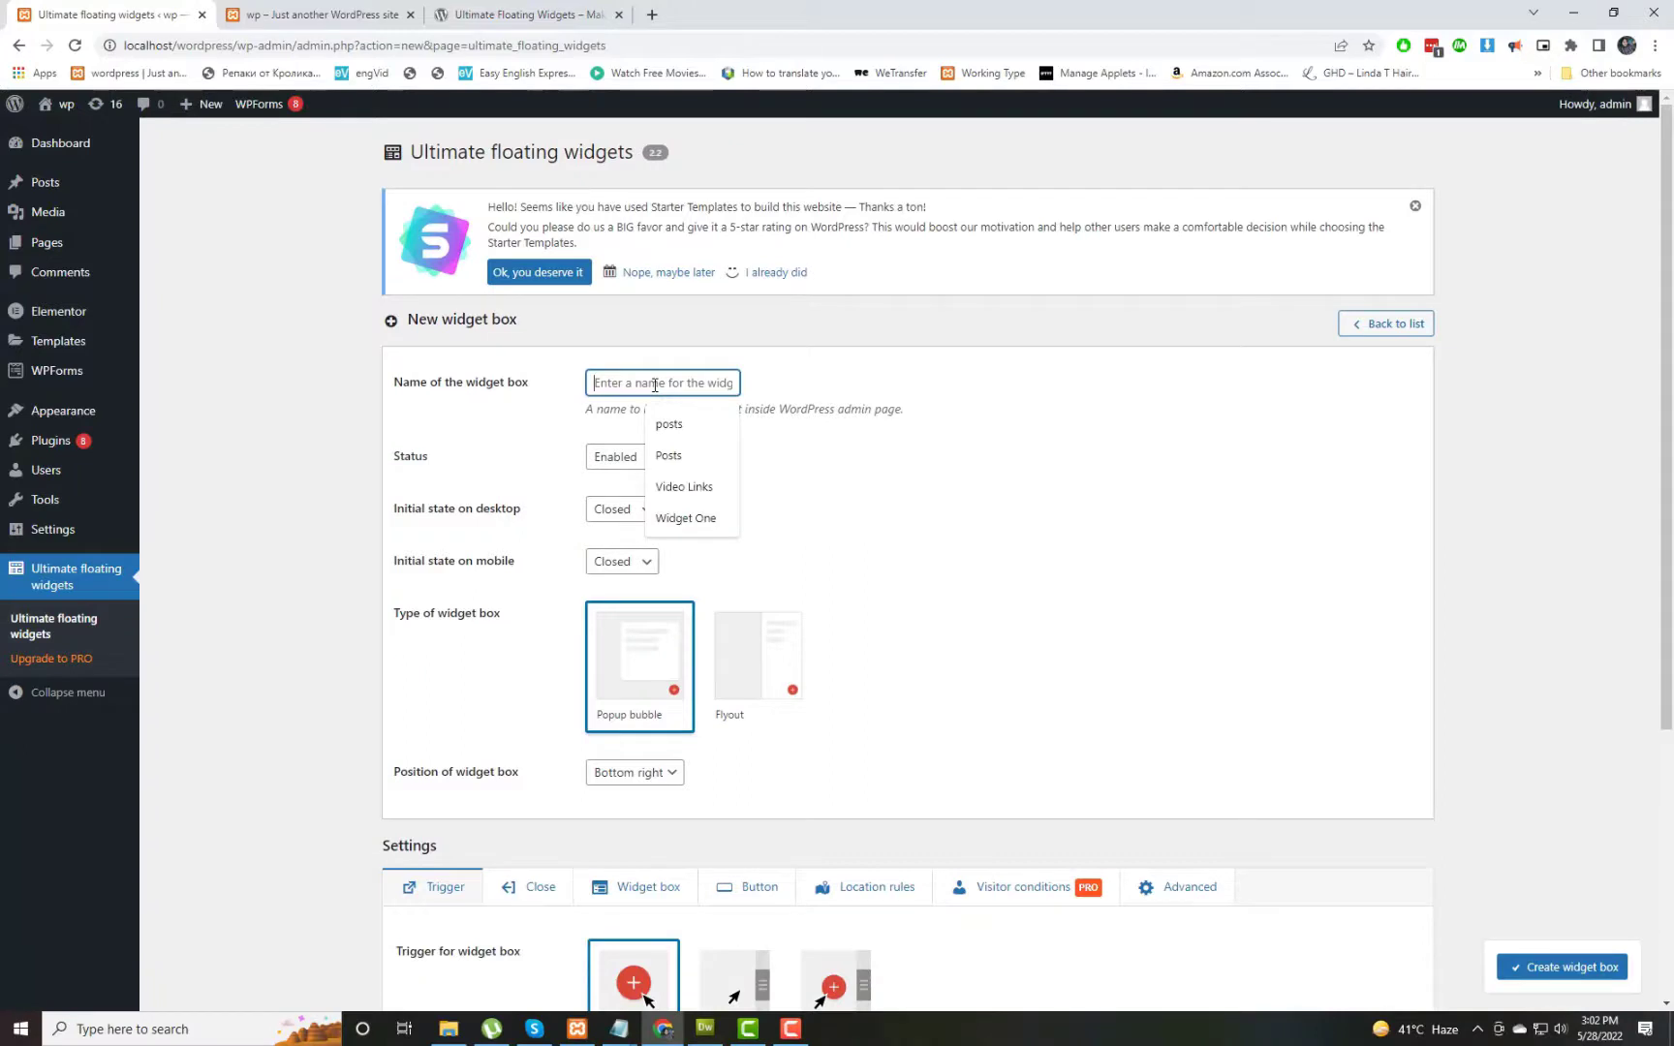
text(Floating Sidebar)
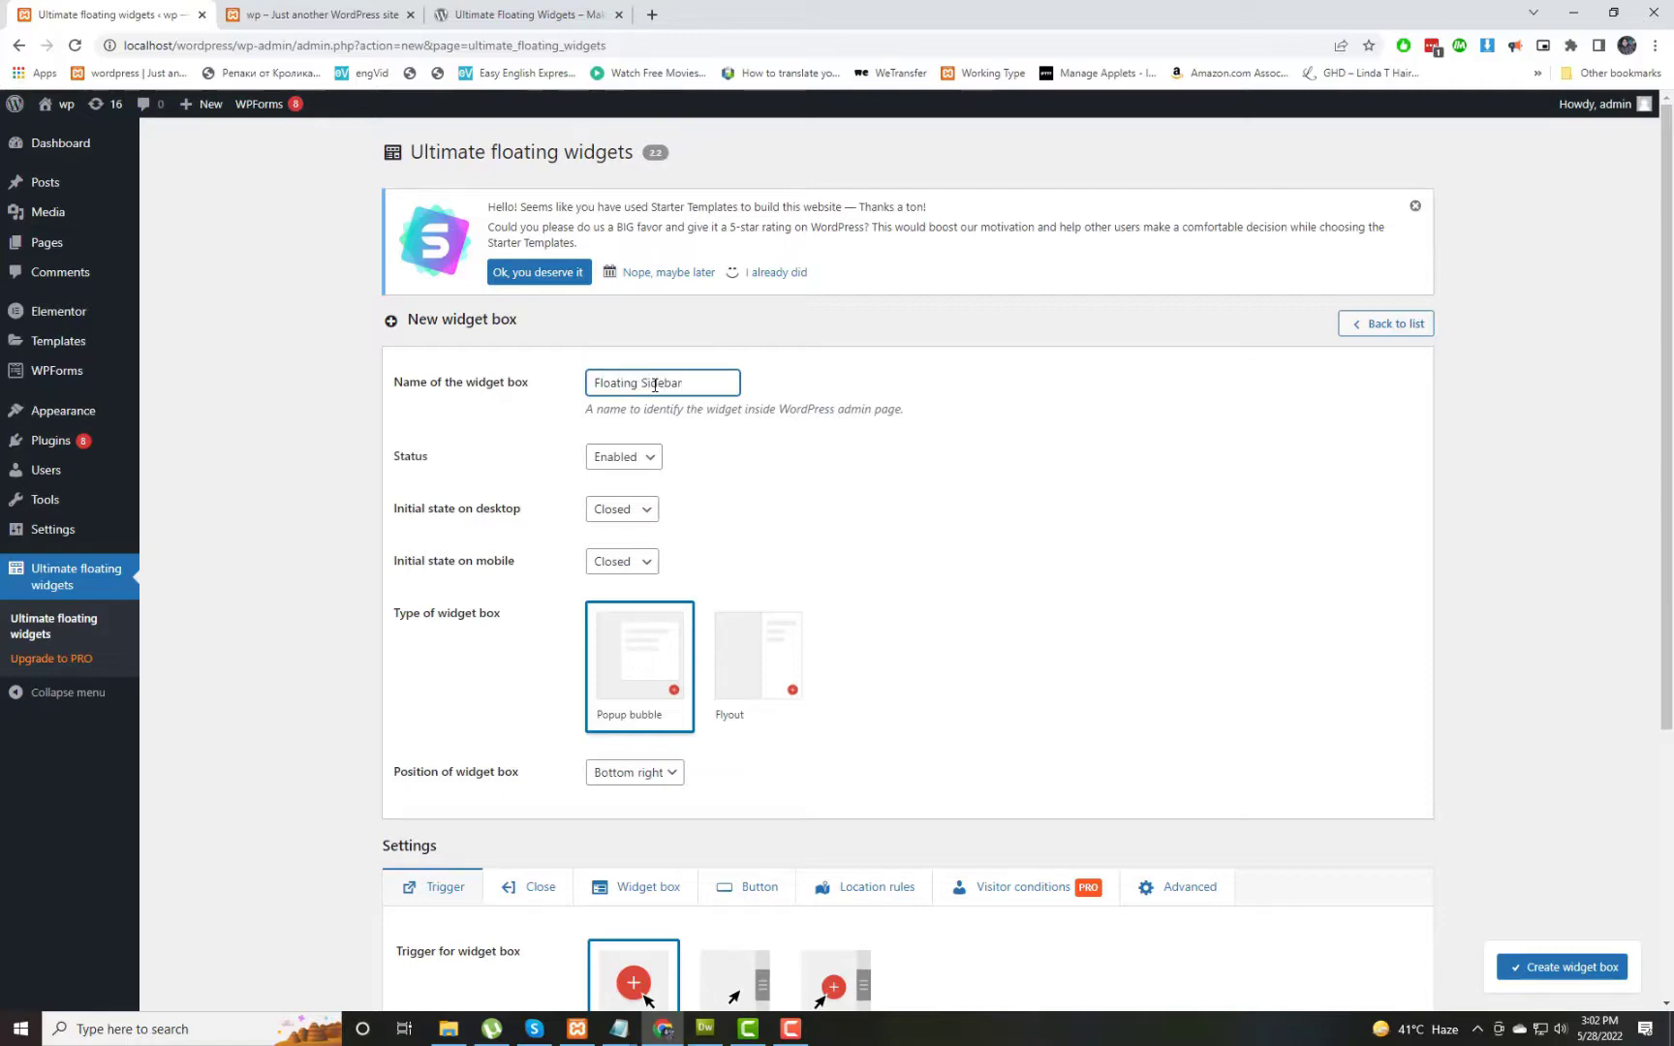
scroll(736, 576, down, 4)
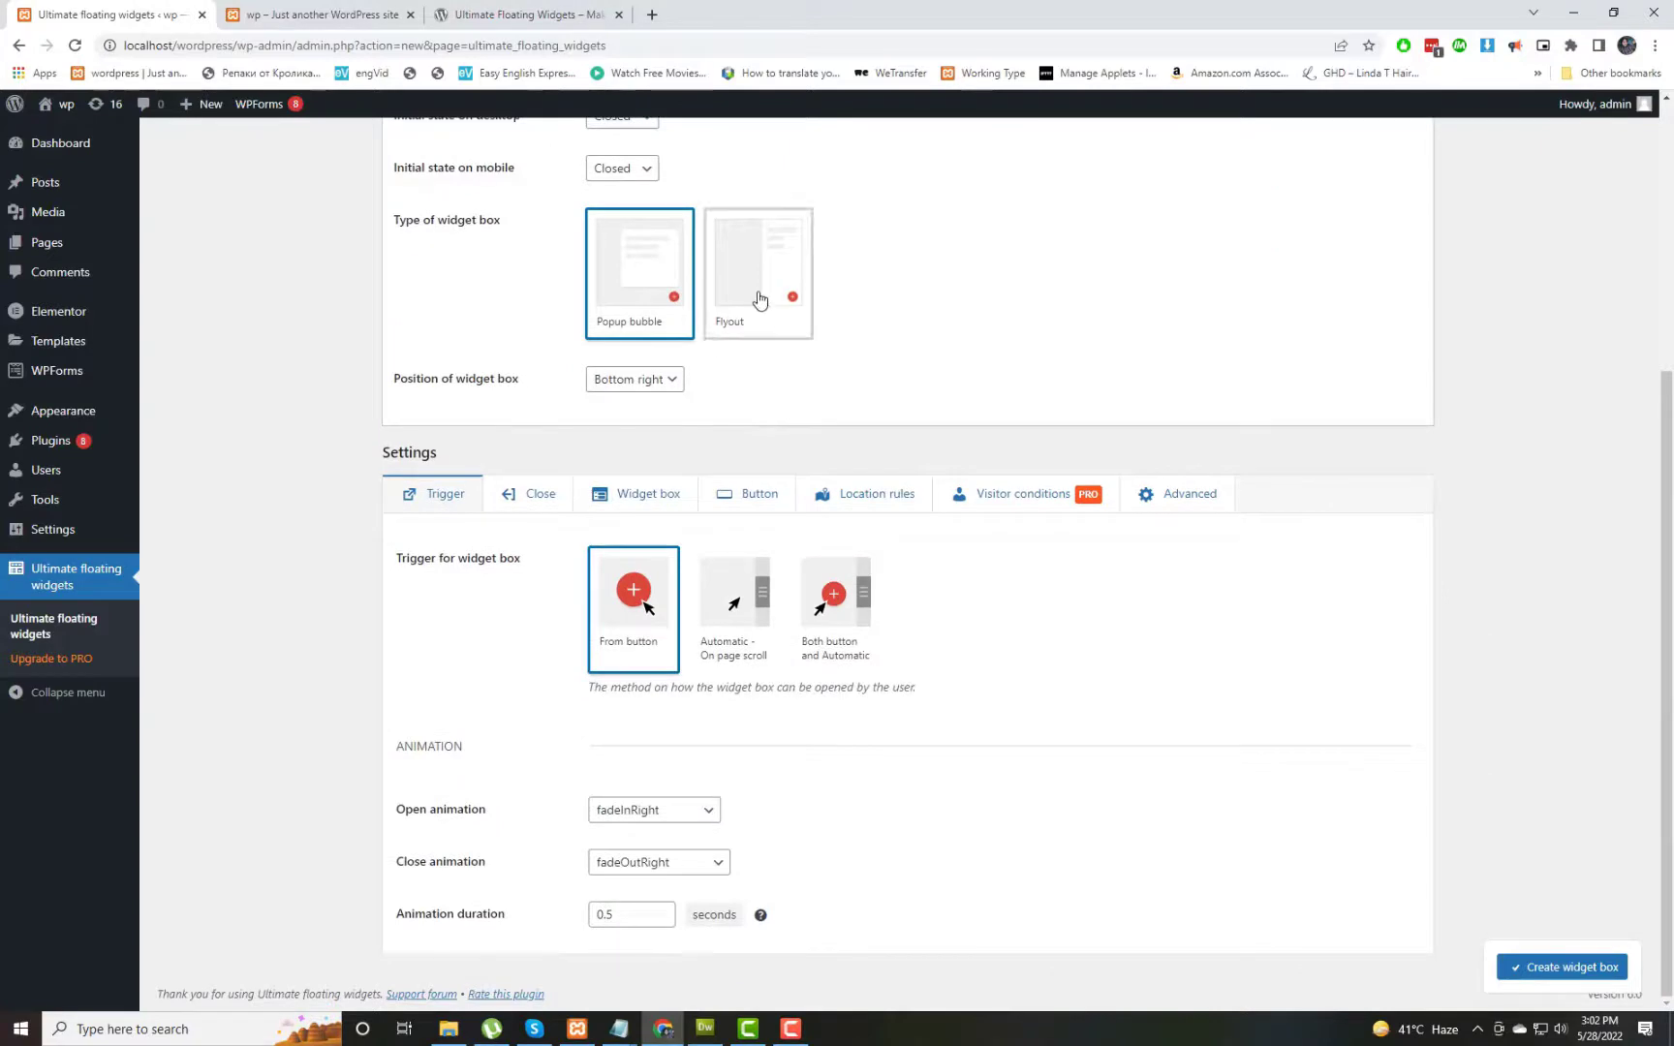
click(759, 301)
click(678, 282)
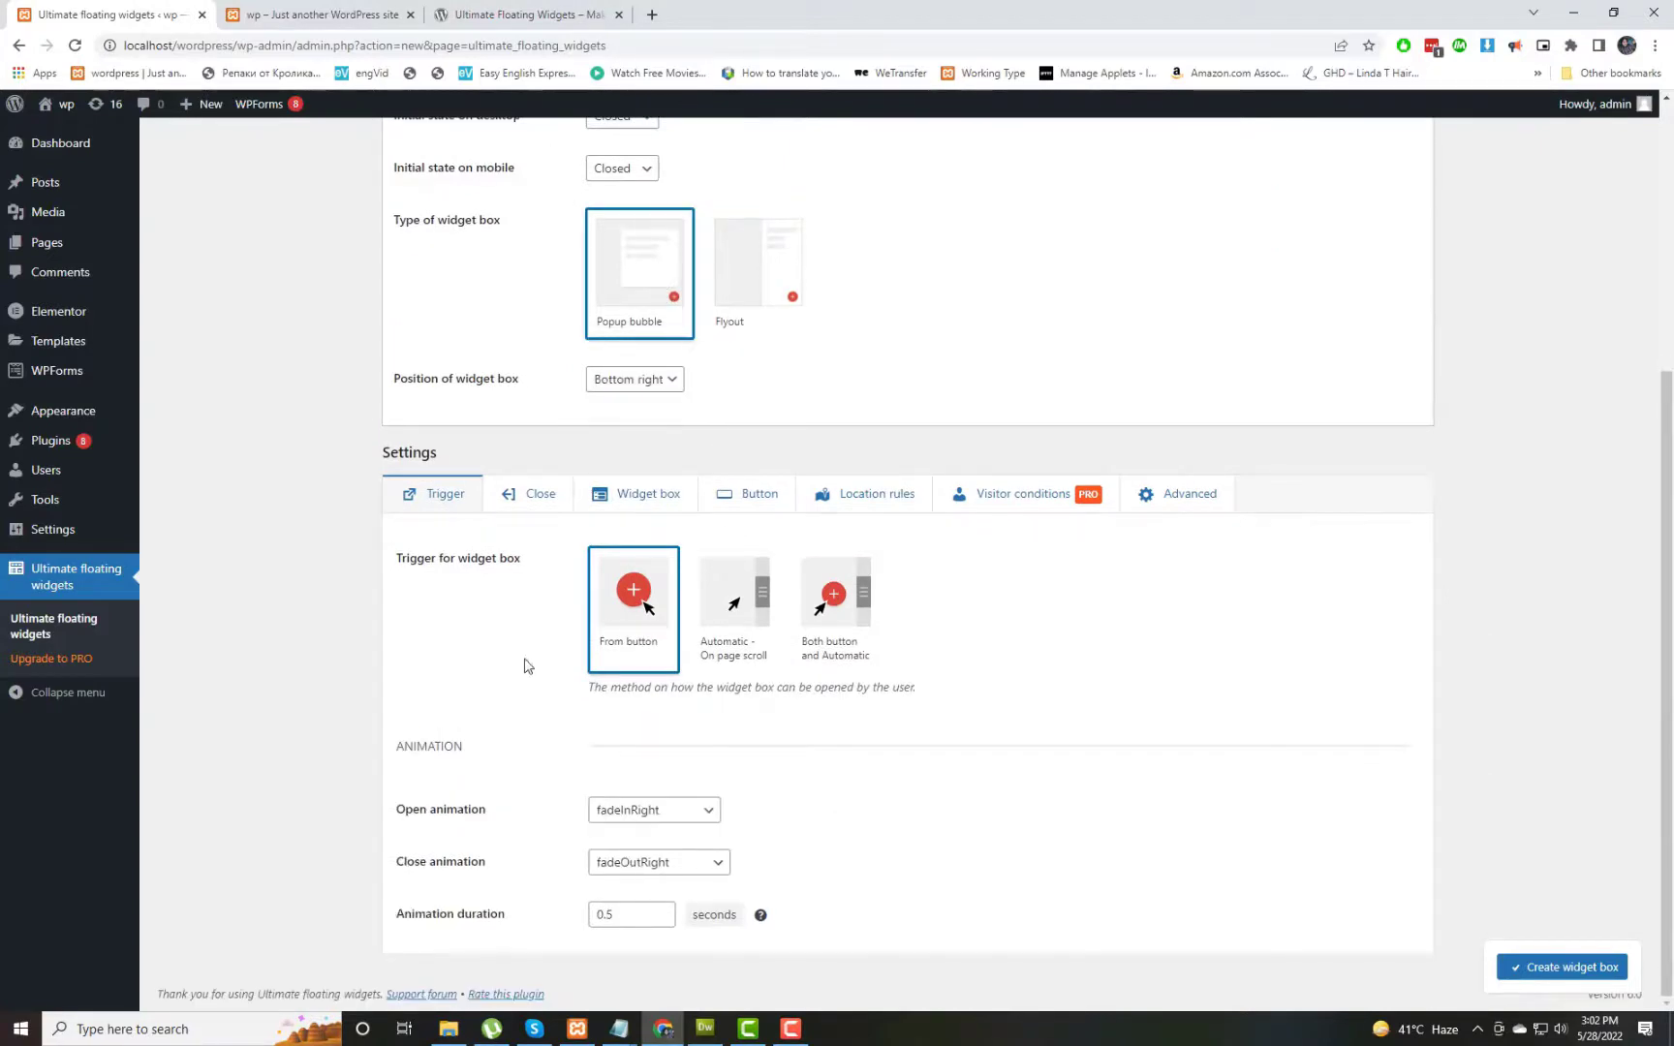
drag(540, 568, 386, 565)
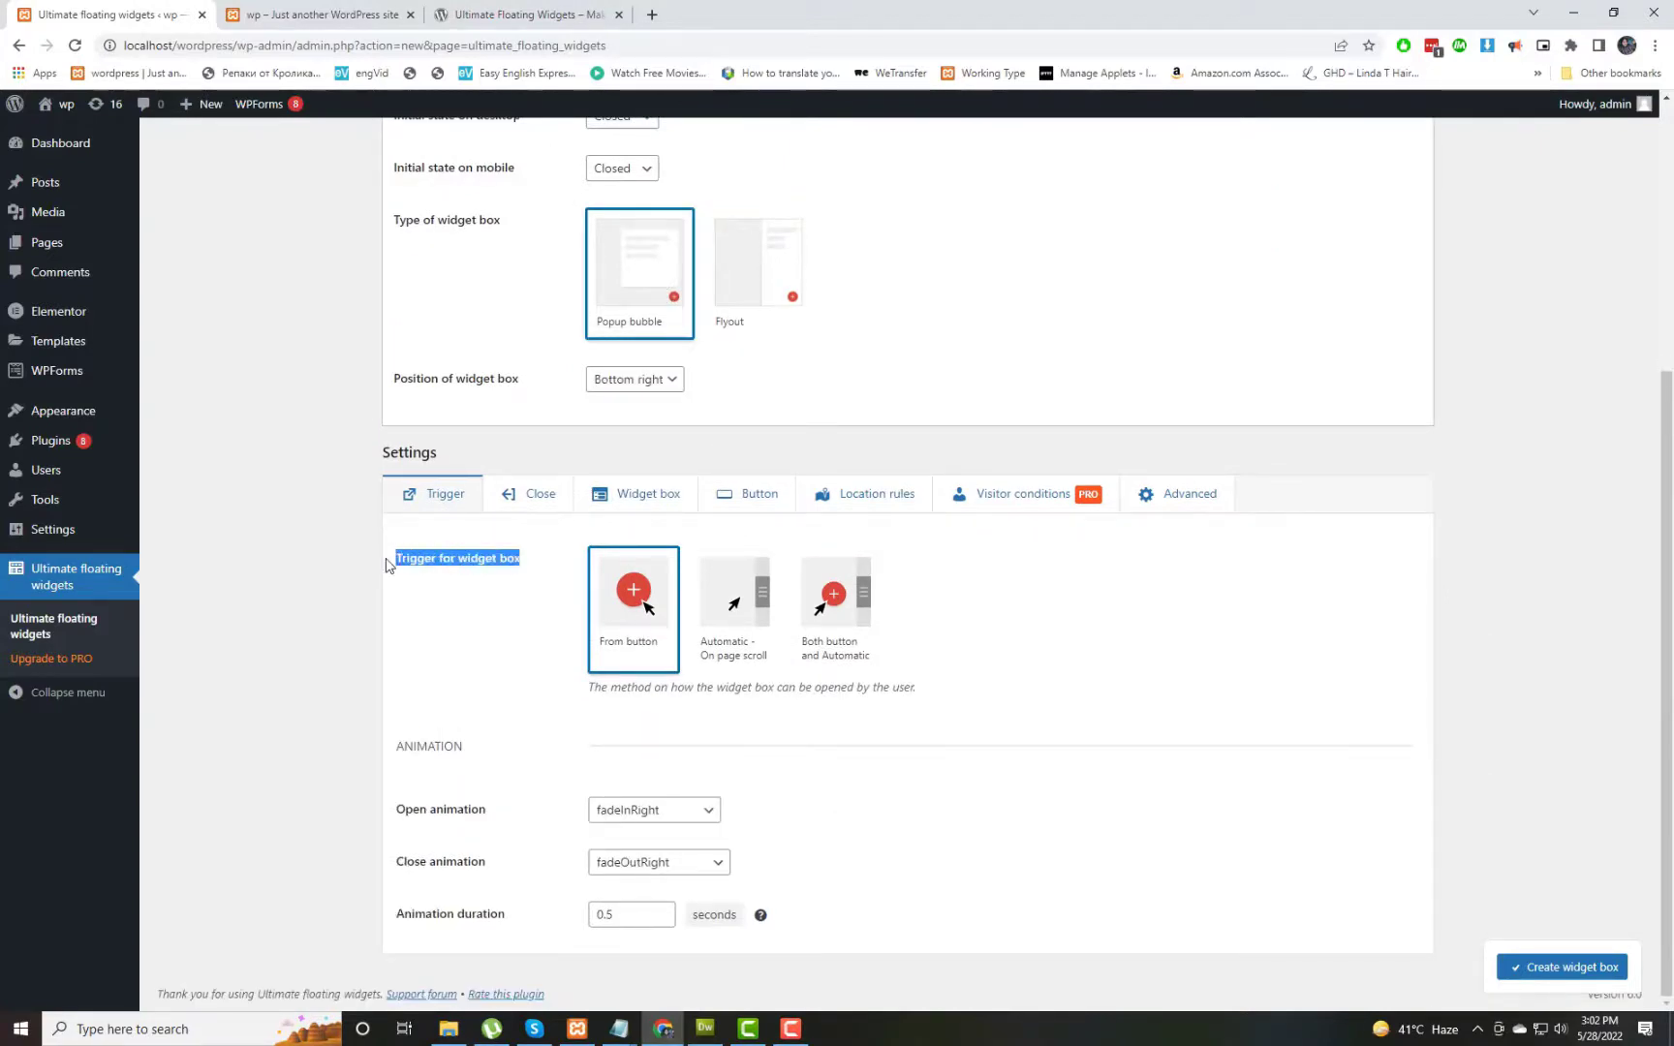
click(465, 624)
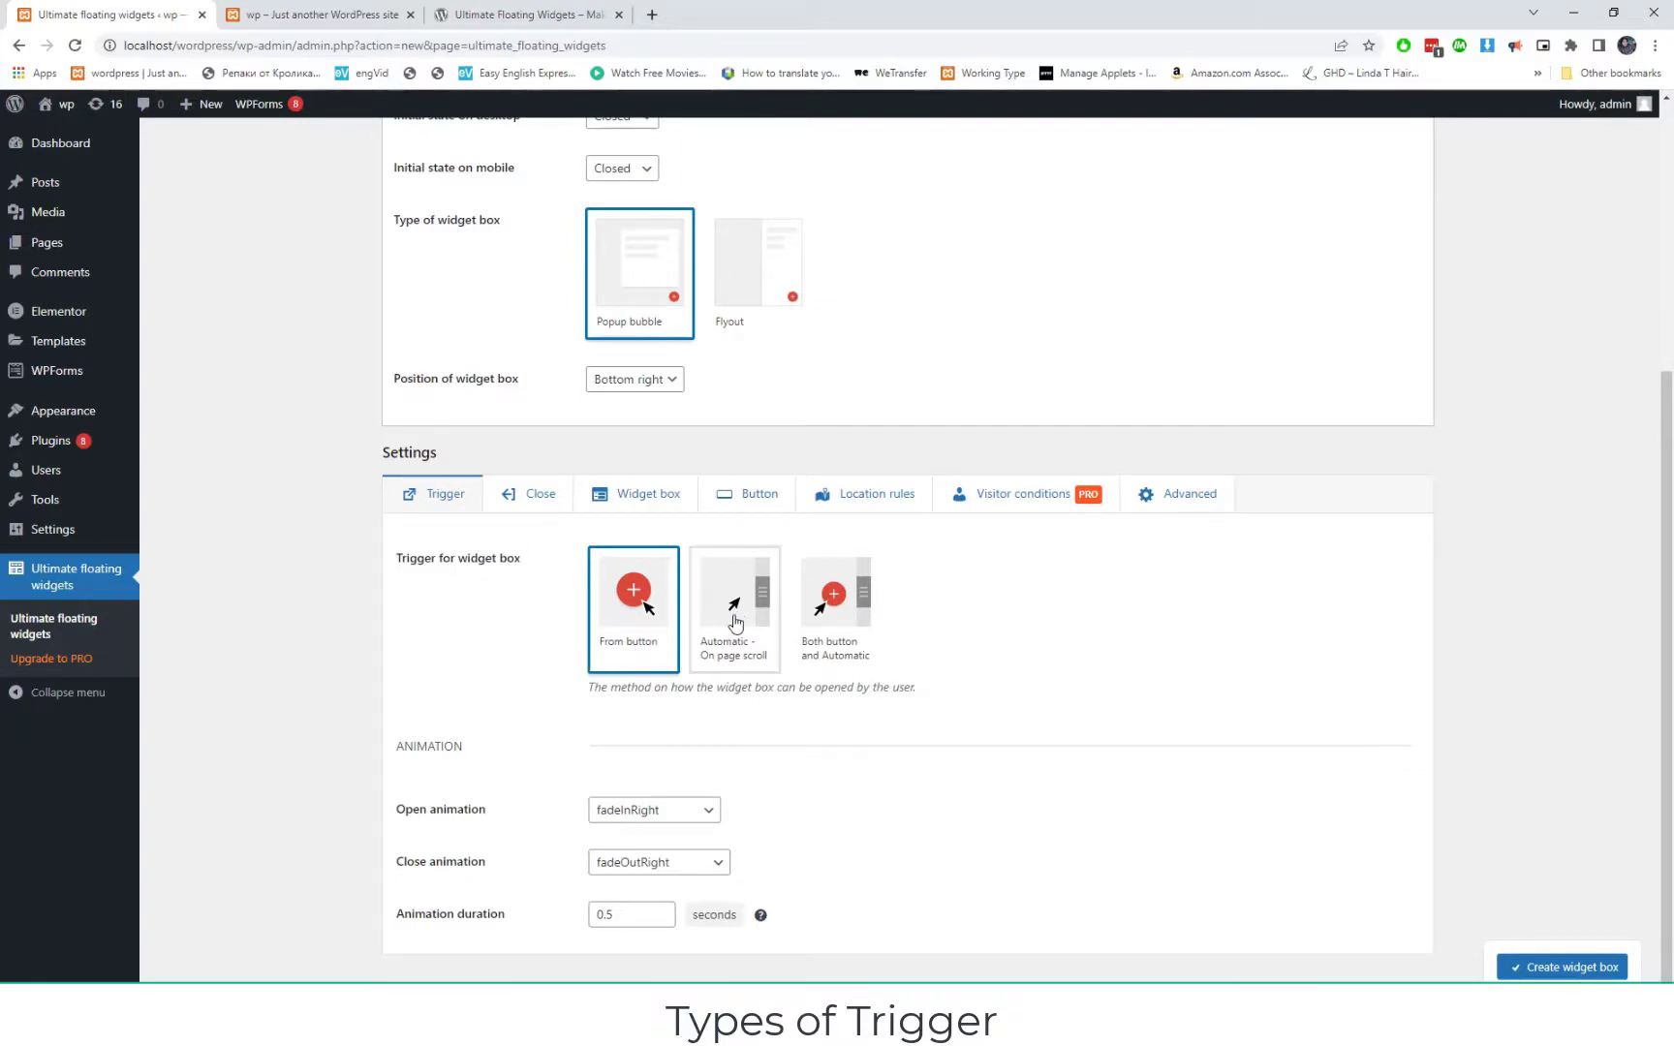
click(736, 623)
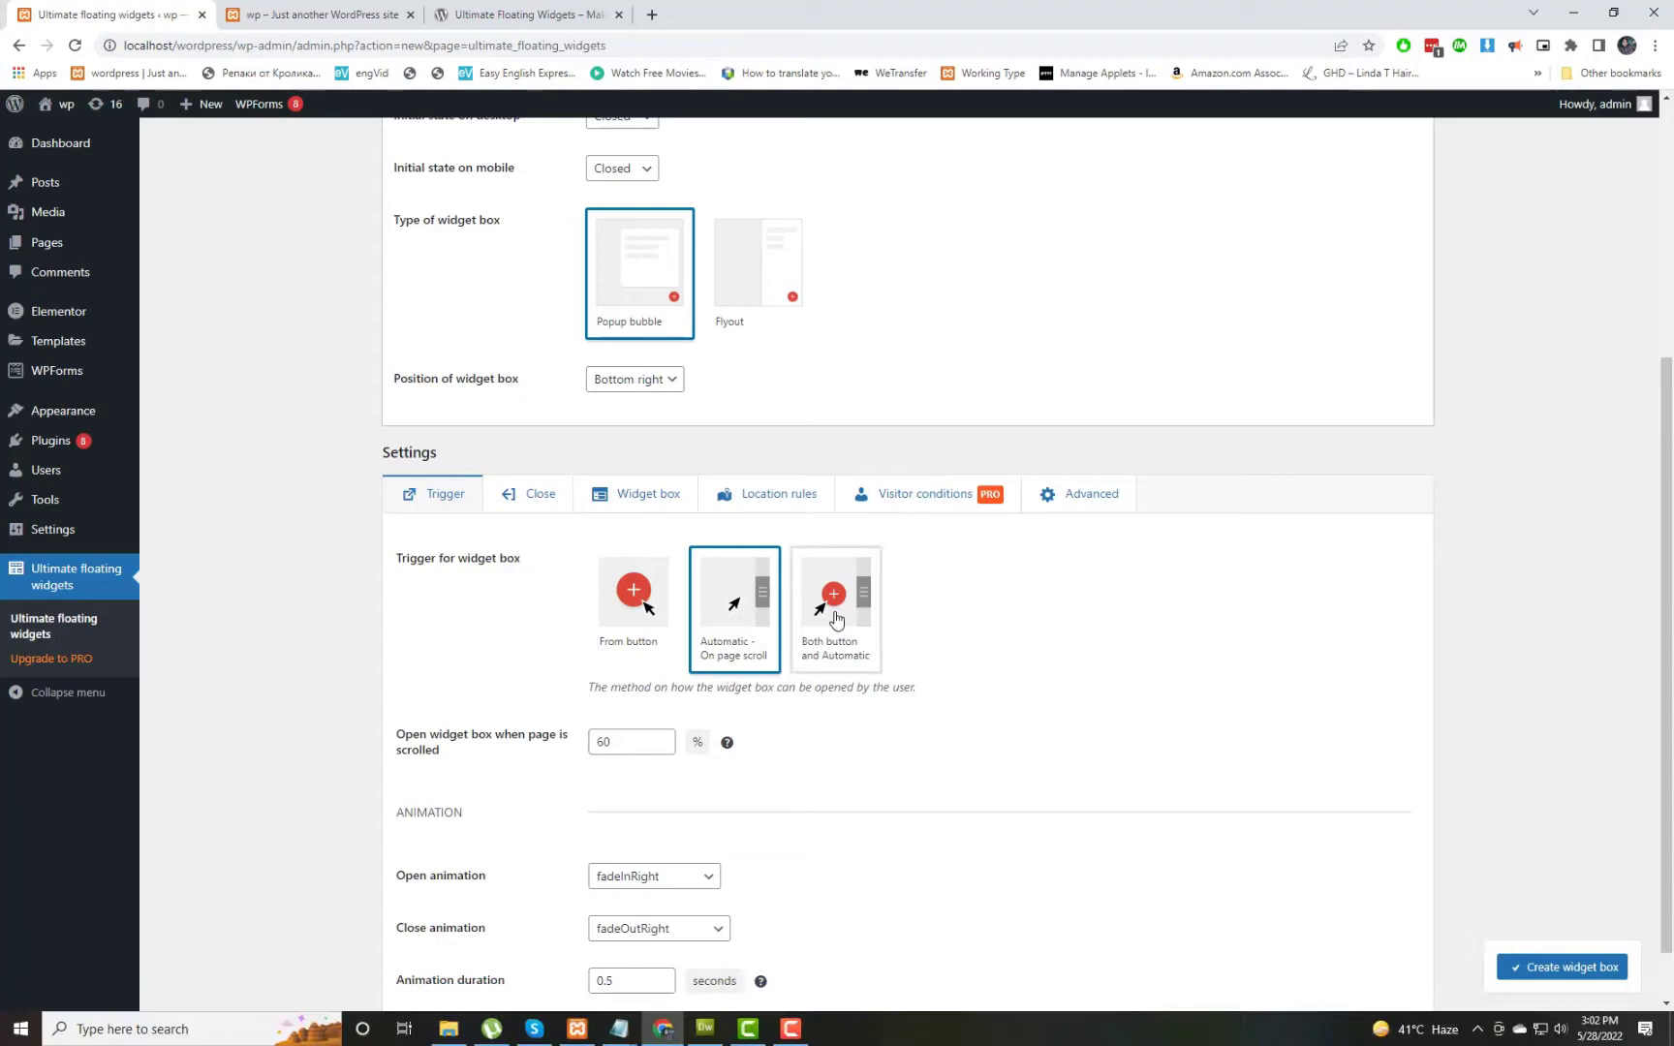
click(837, 620)
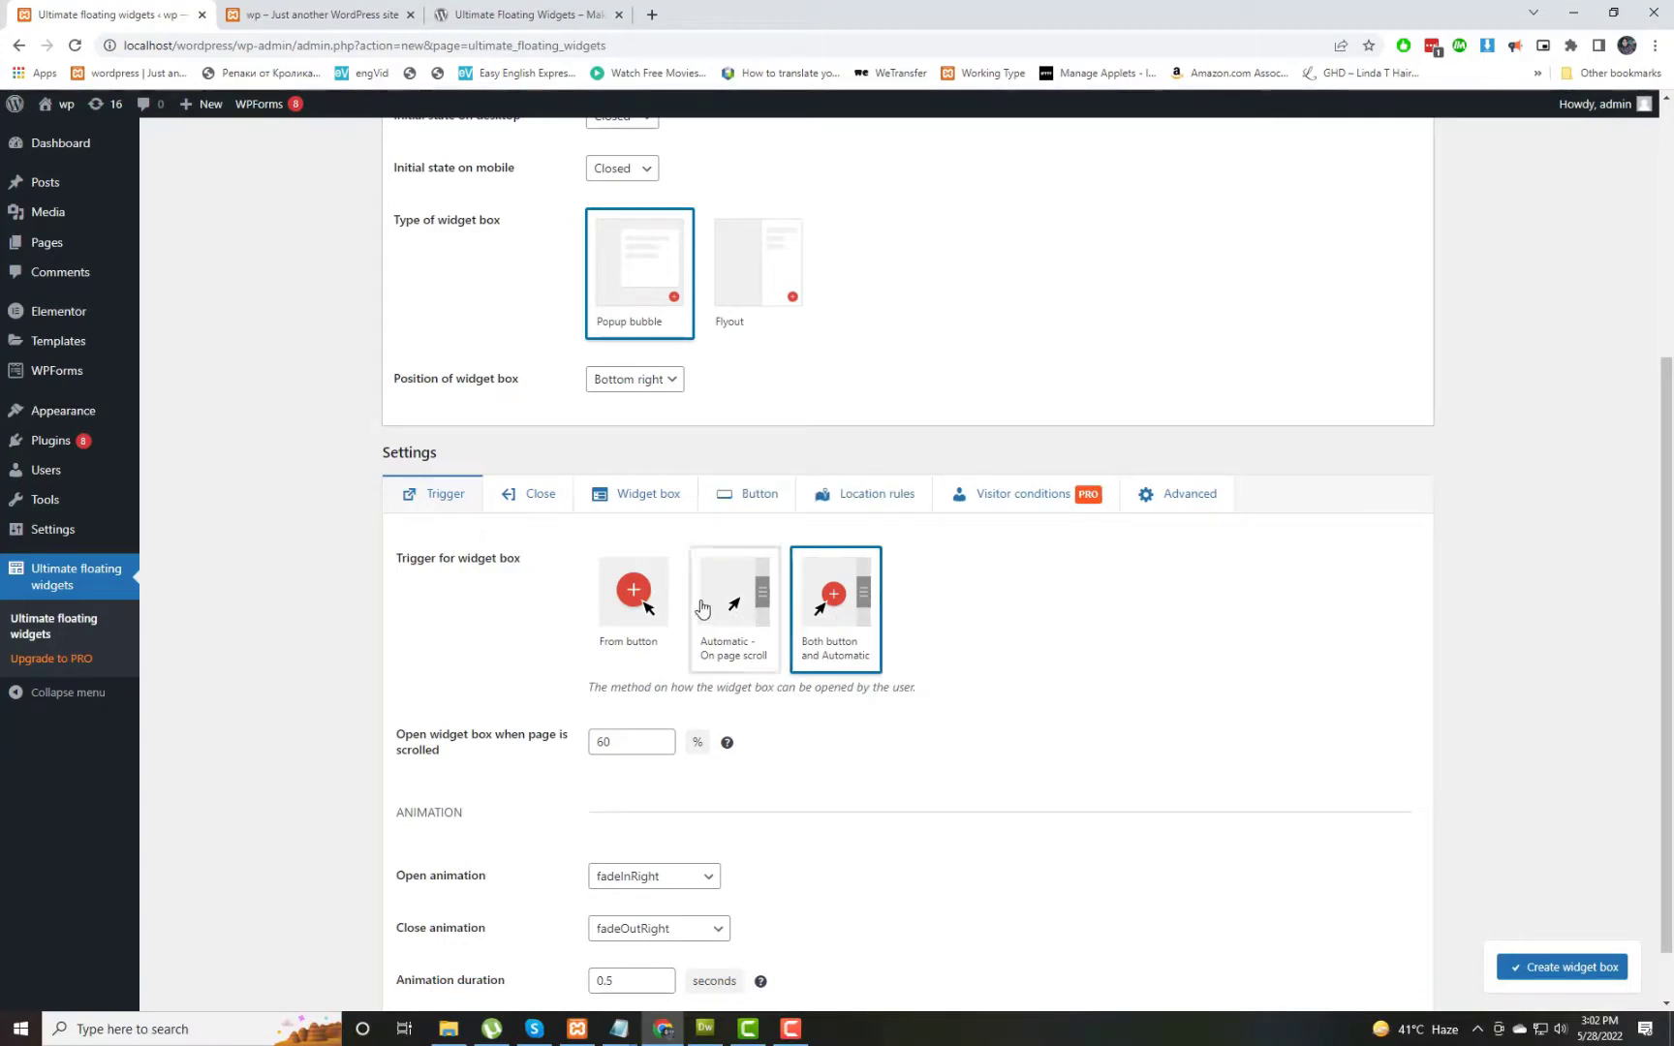
click(652, 607)
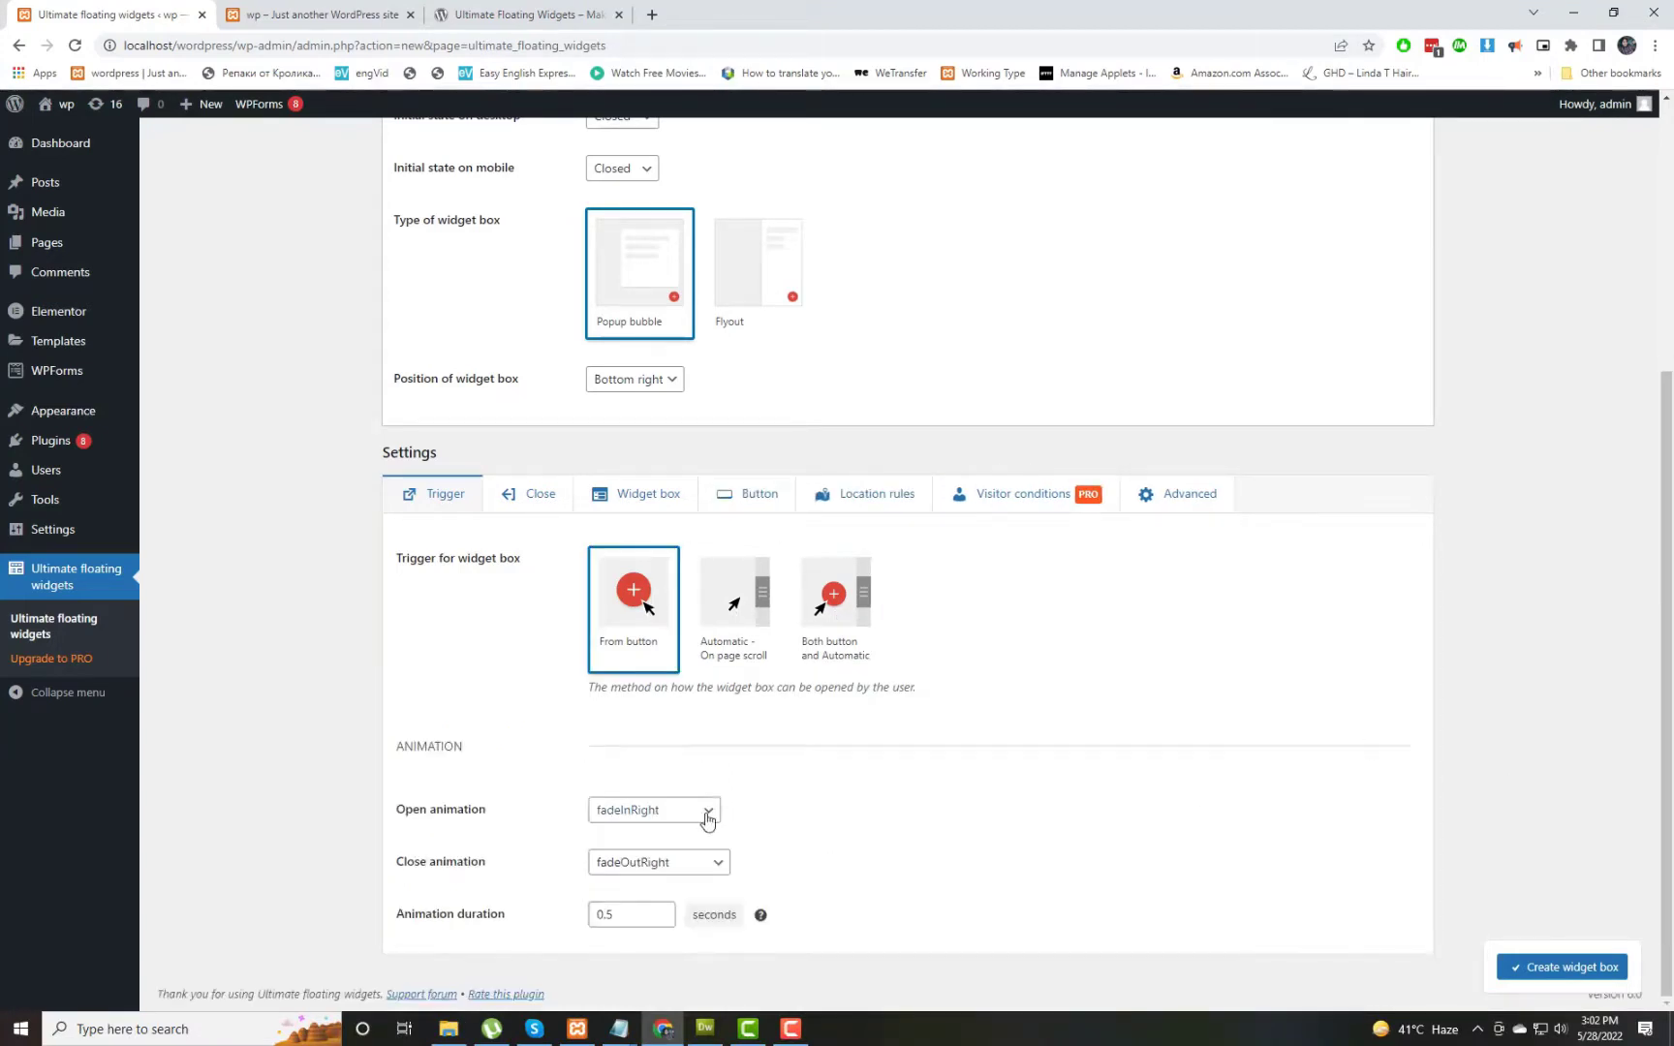
Step: Set the open animation to rotateInDownLeft and create the widget box
click(673, 812)
click(673, 812)
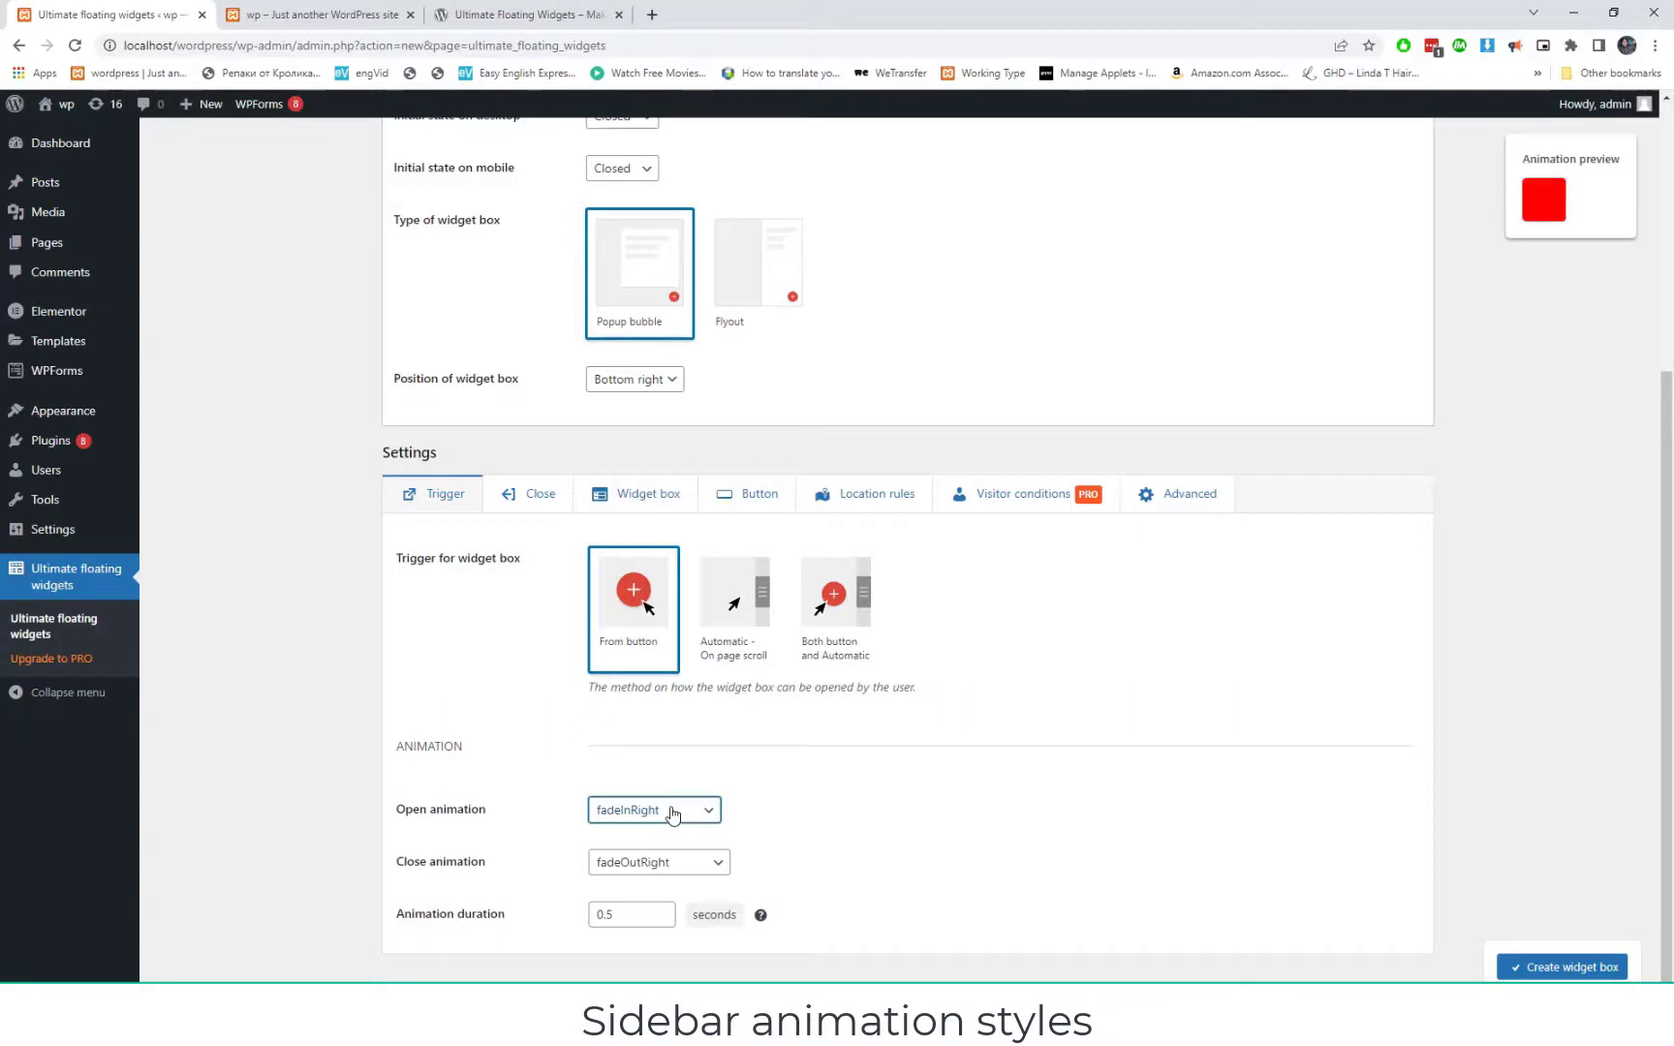
click(673, 812)
click(665, 607)
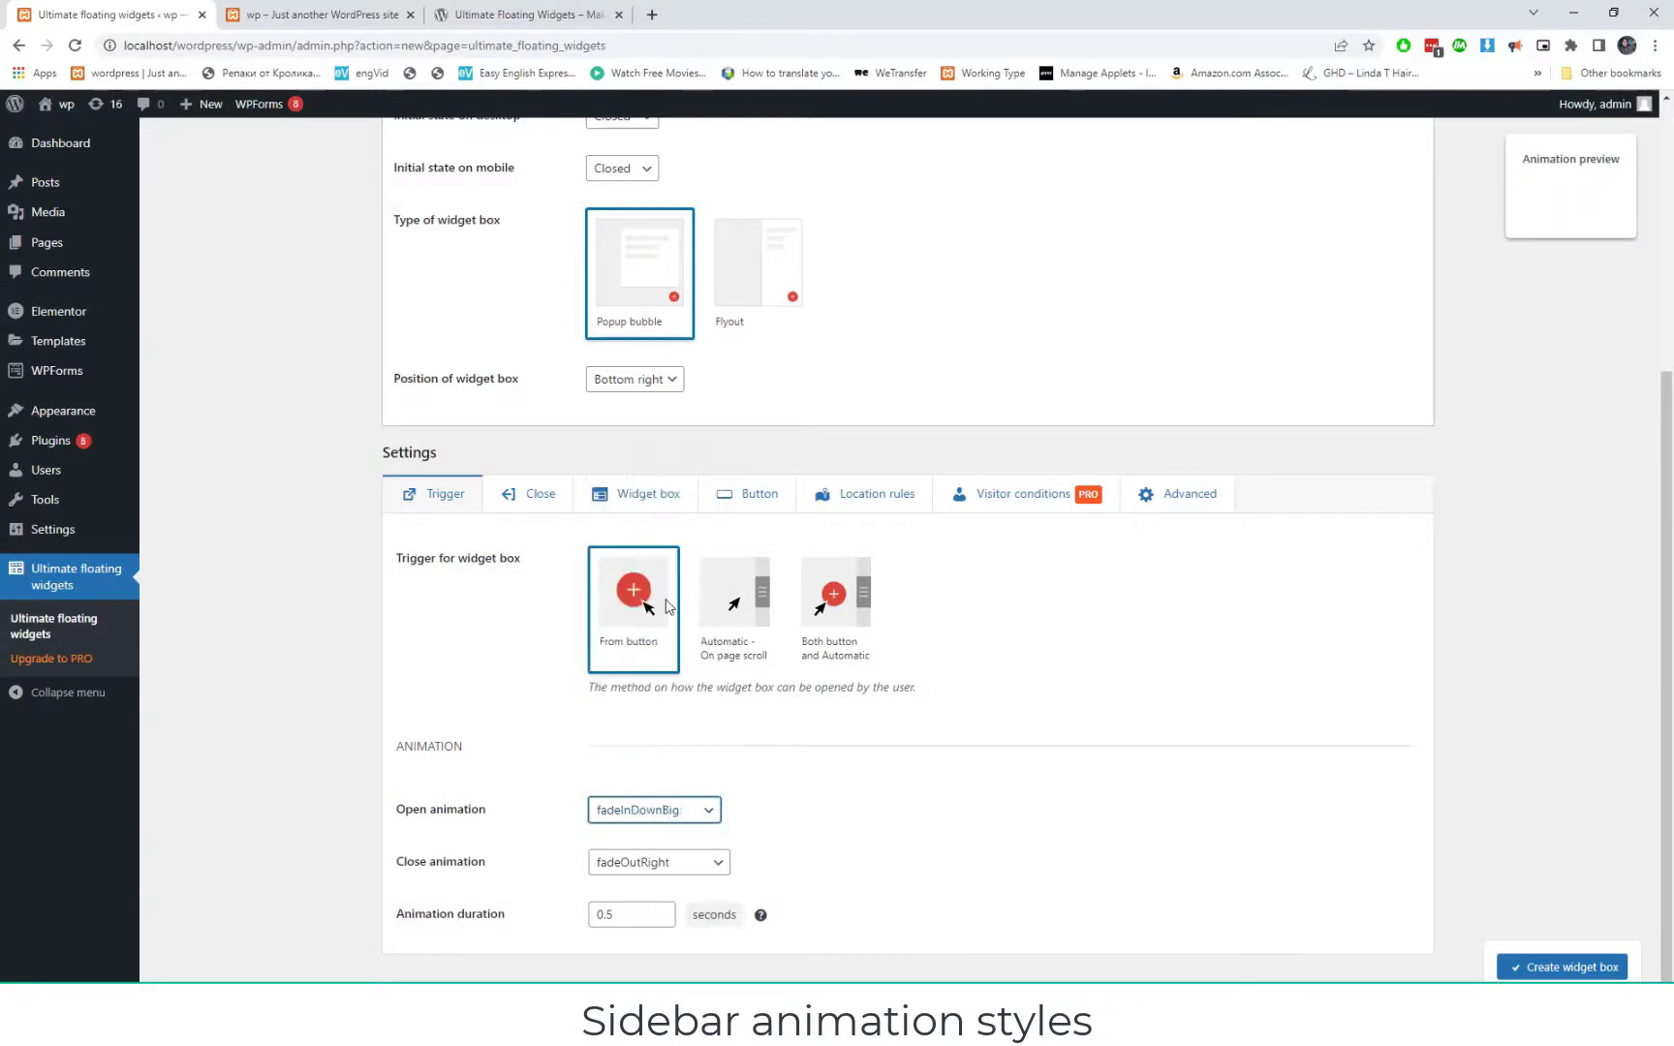
click(669, 810)
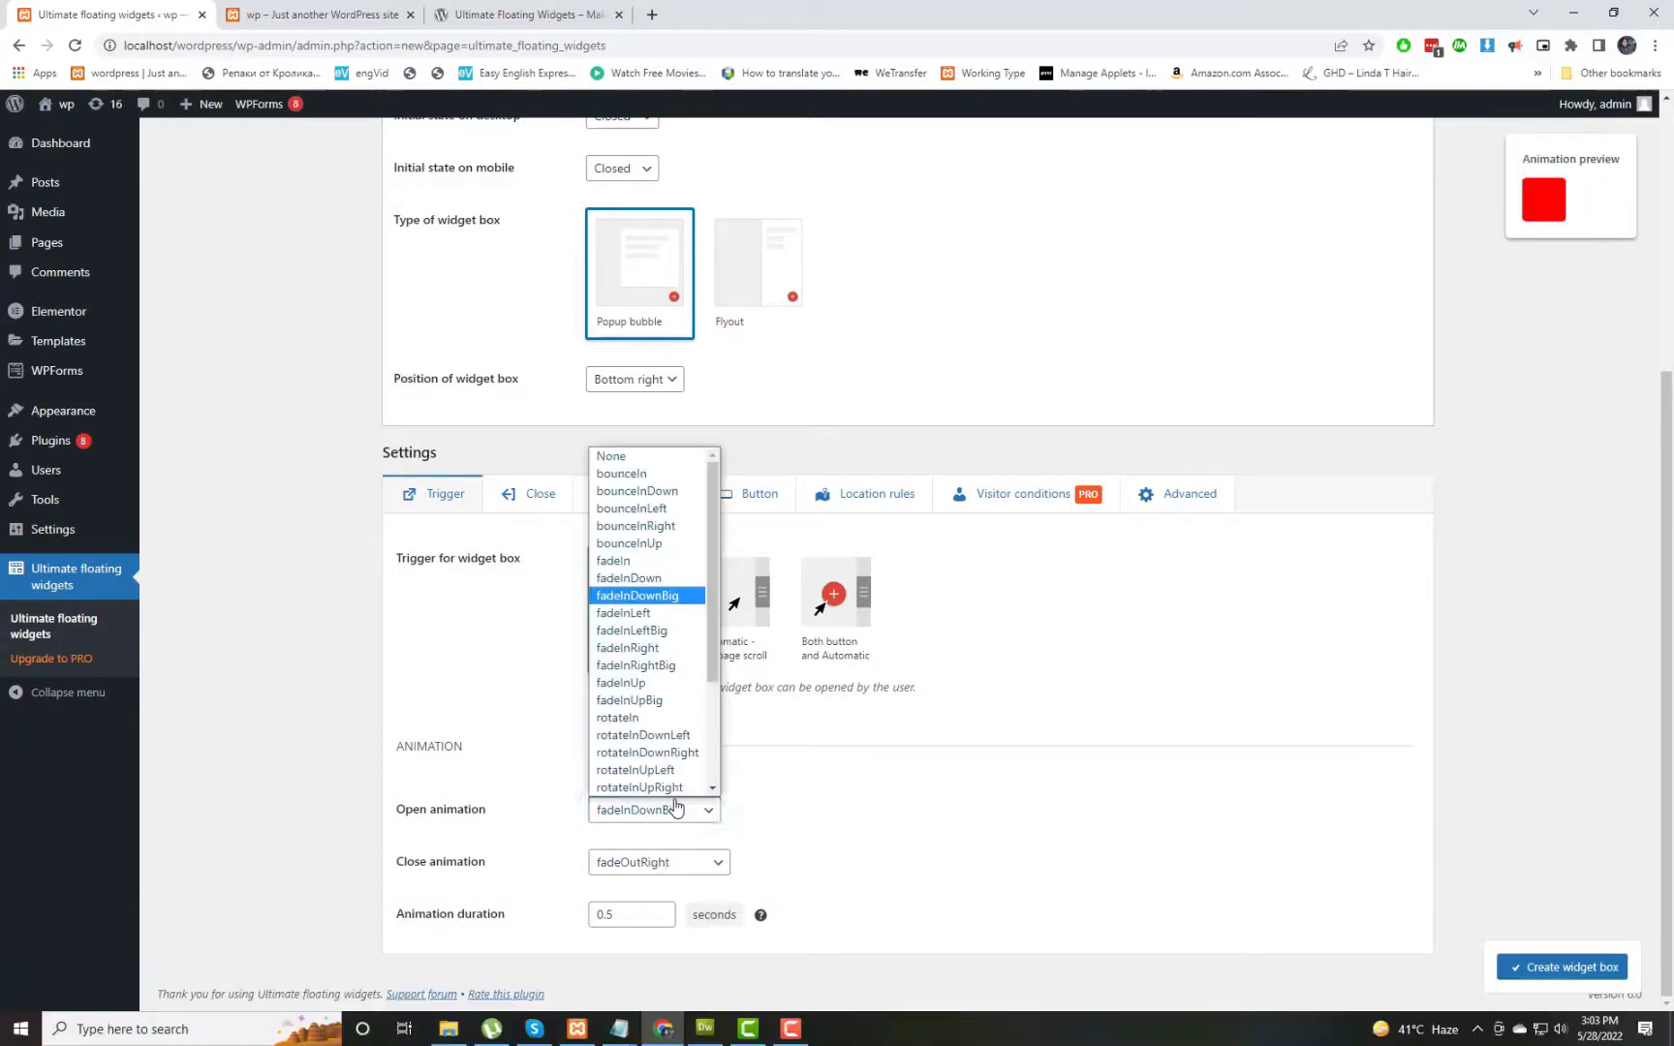
click(664, 748)
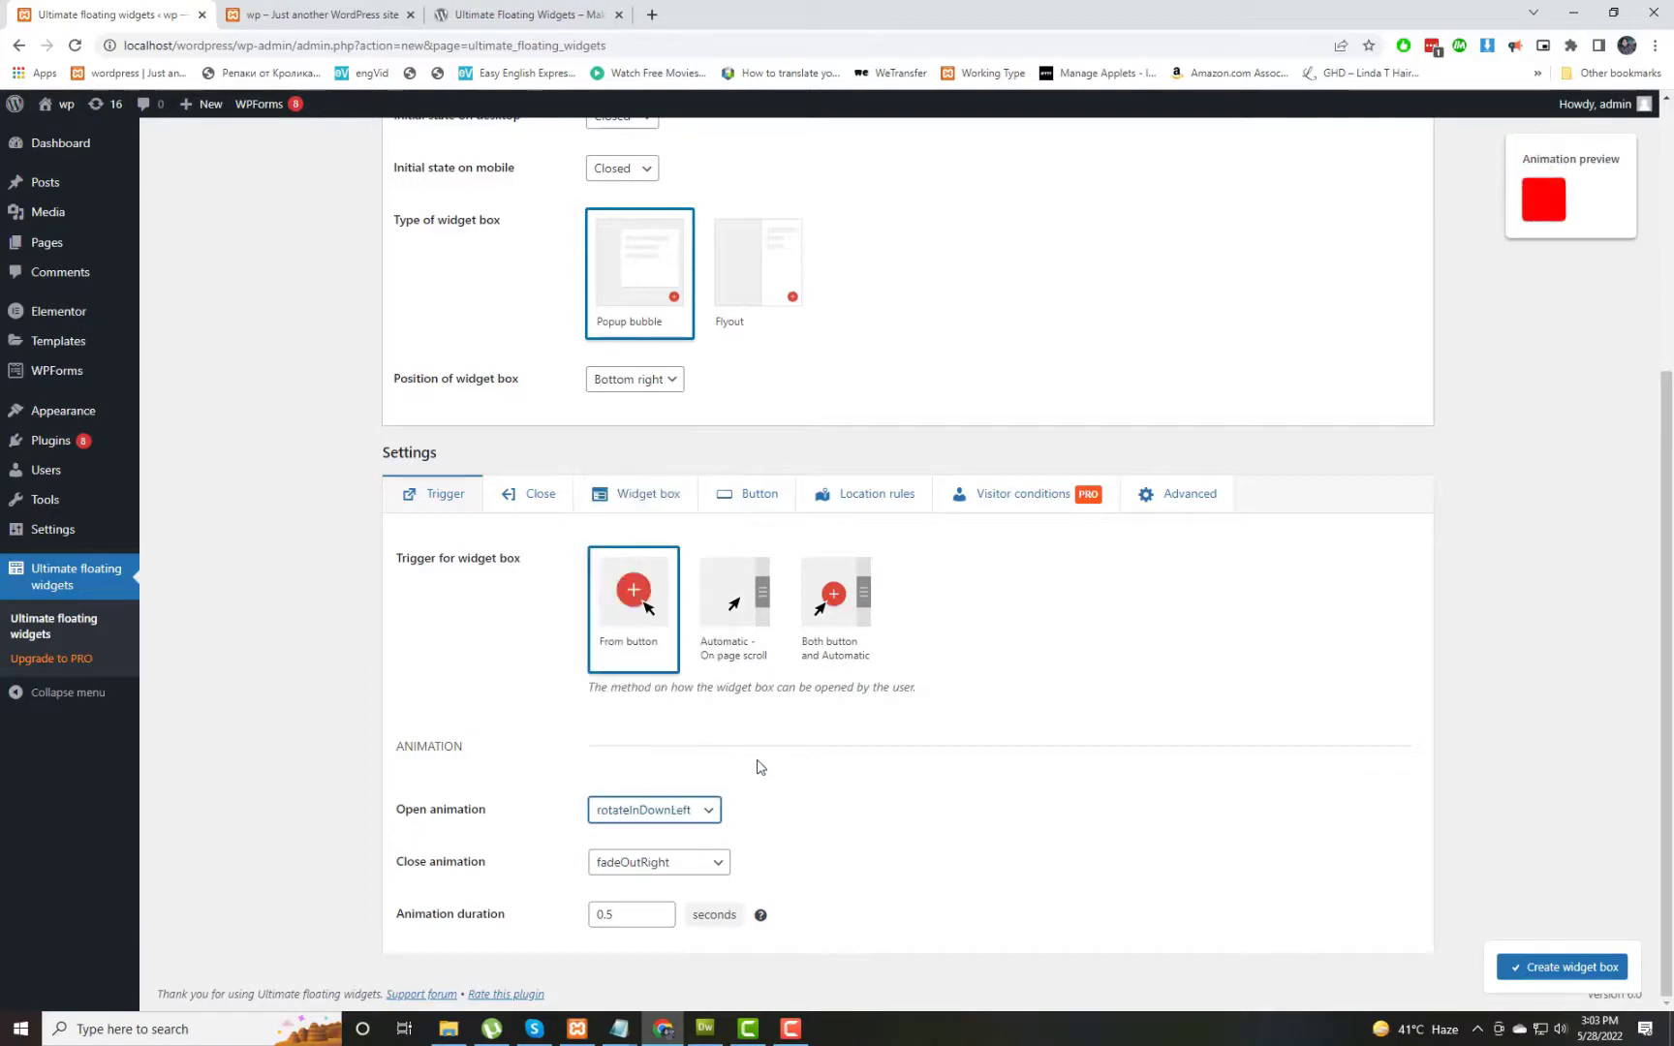
click(1573, 969)
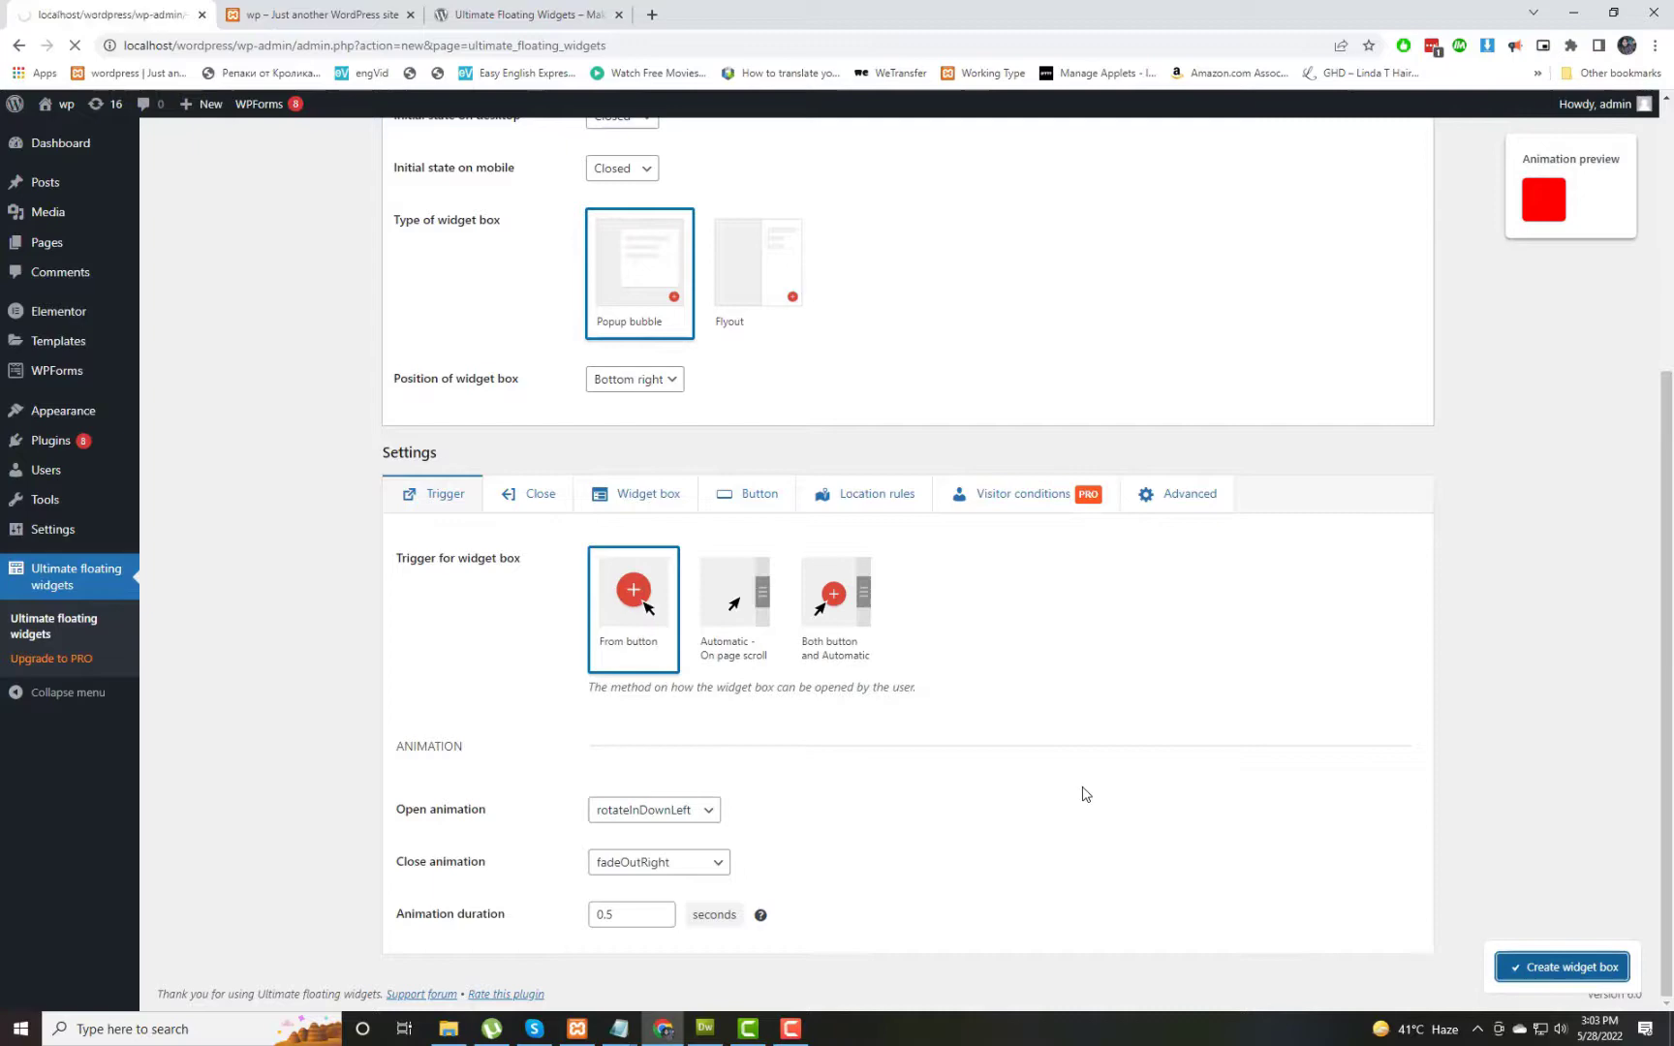
mouse_move(58, 414)
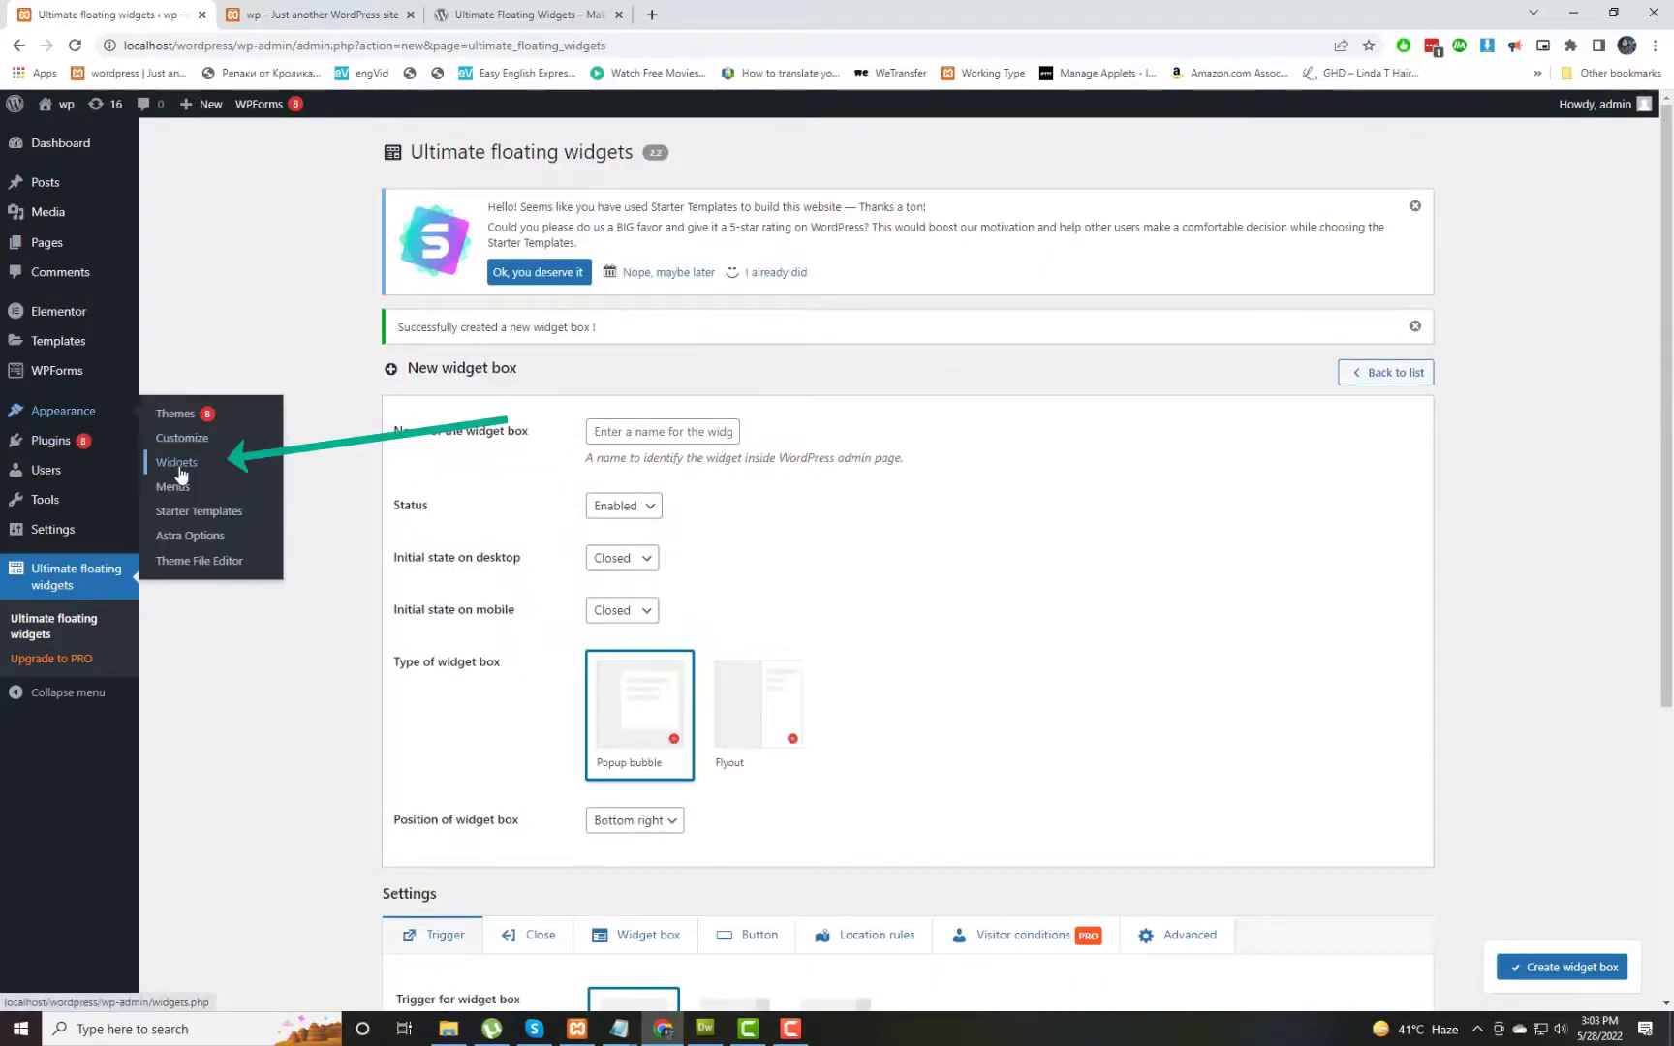
right_click(191, 462)
click(242, 476)
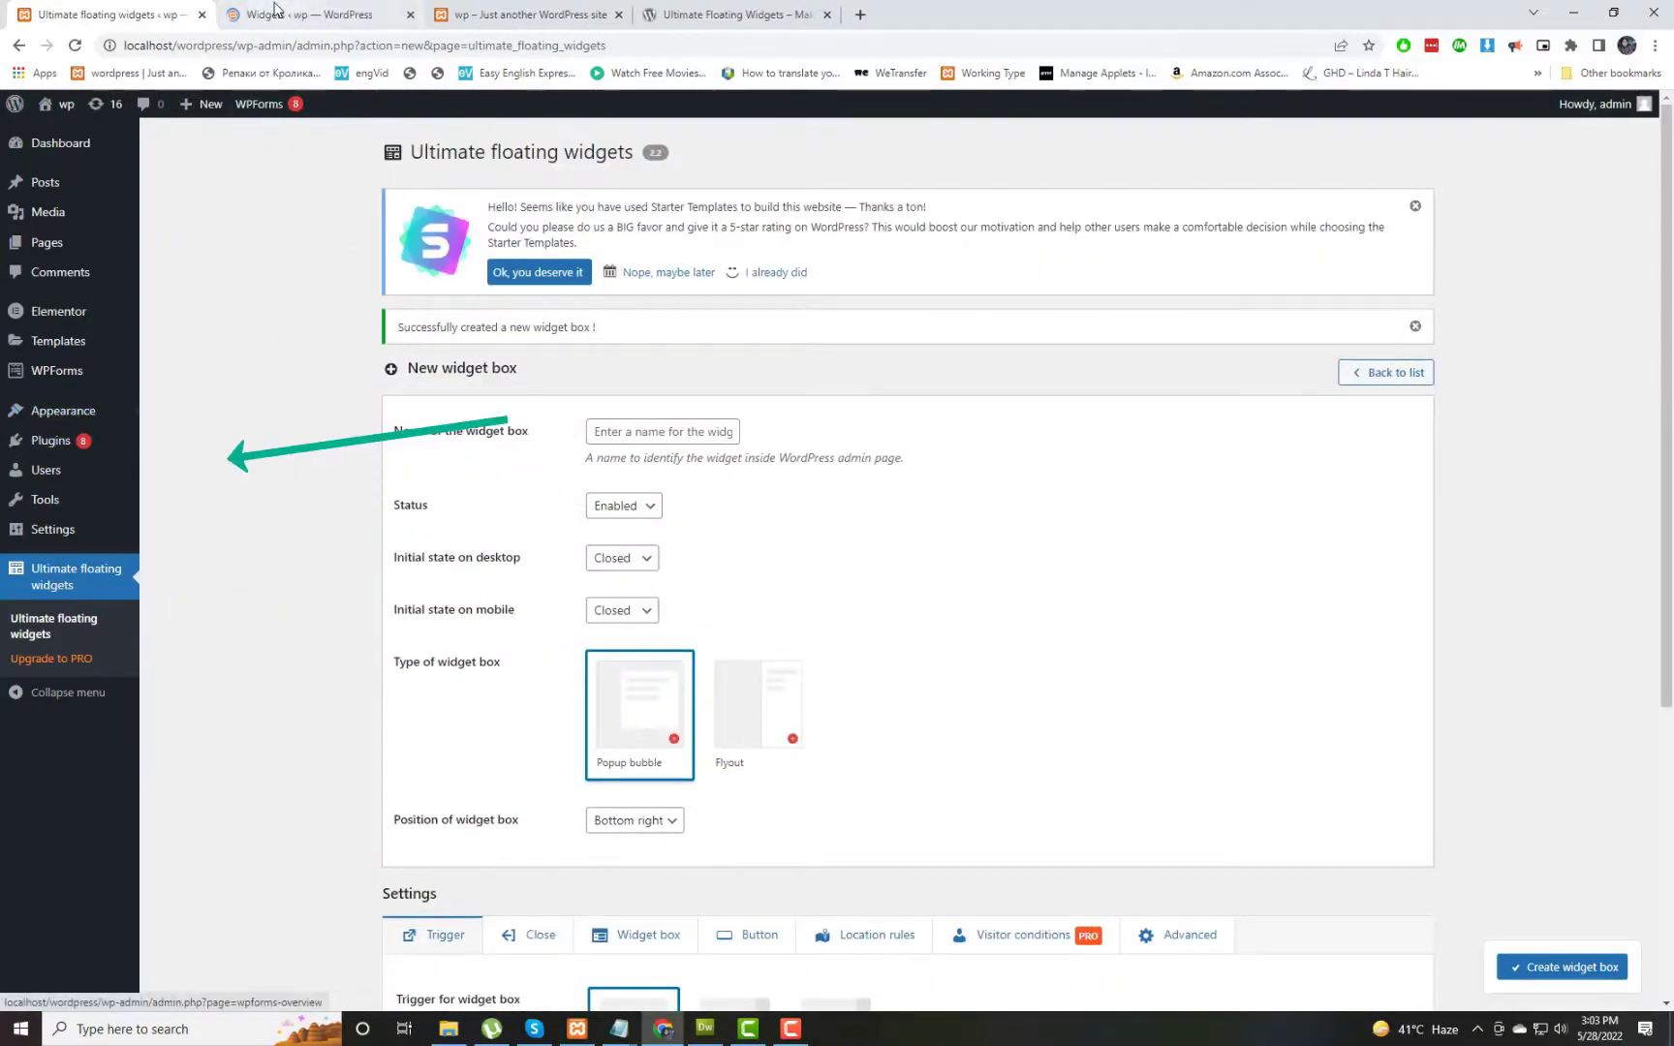
key(ctrl+Tab)
click(1327, 387)
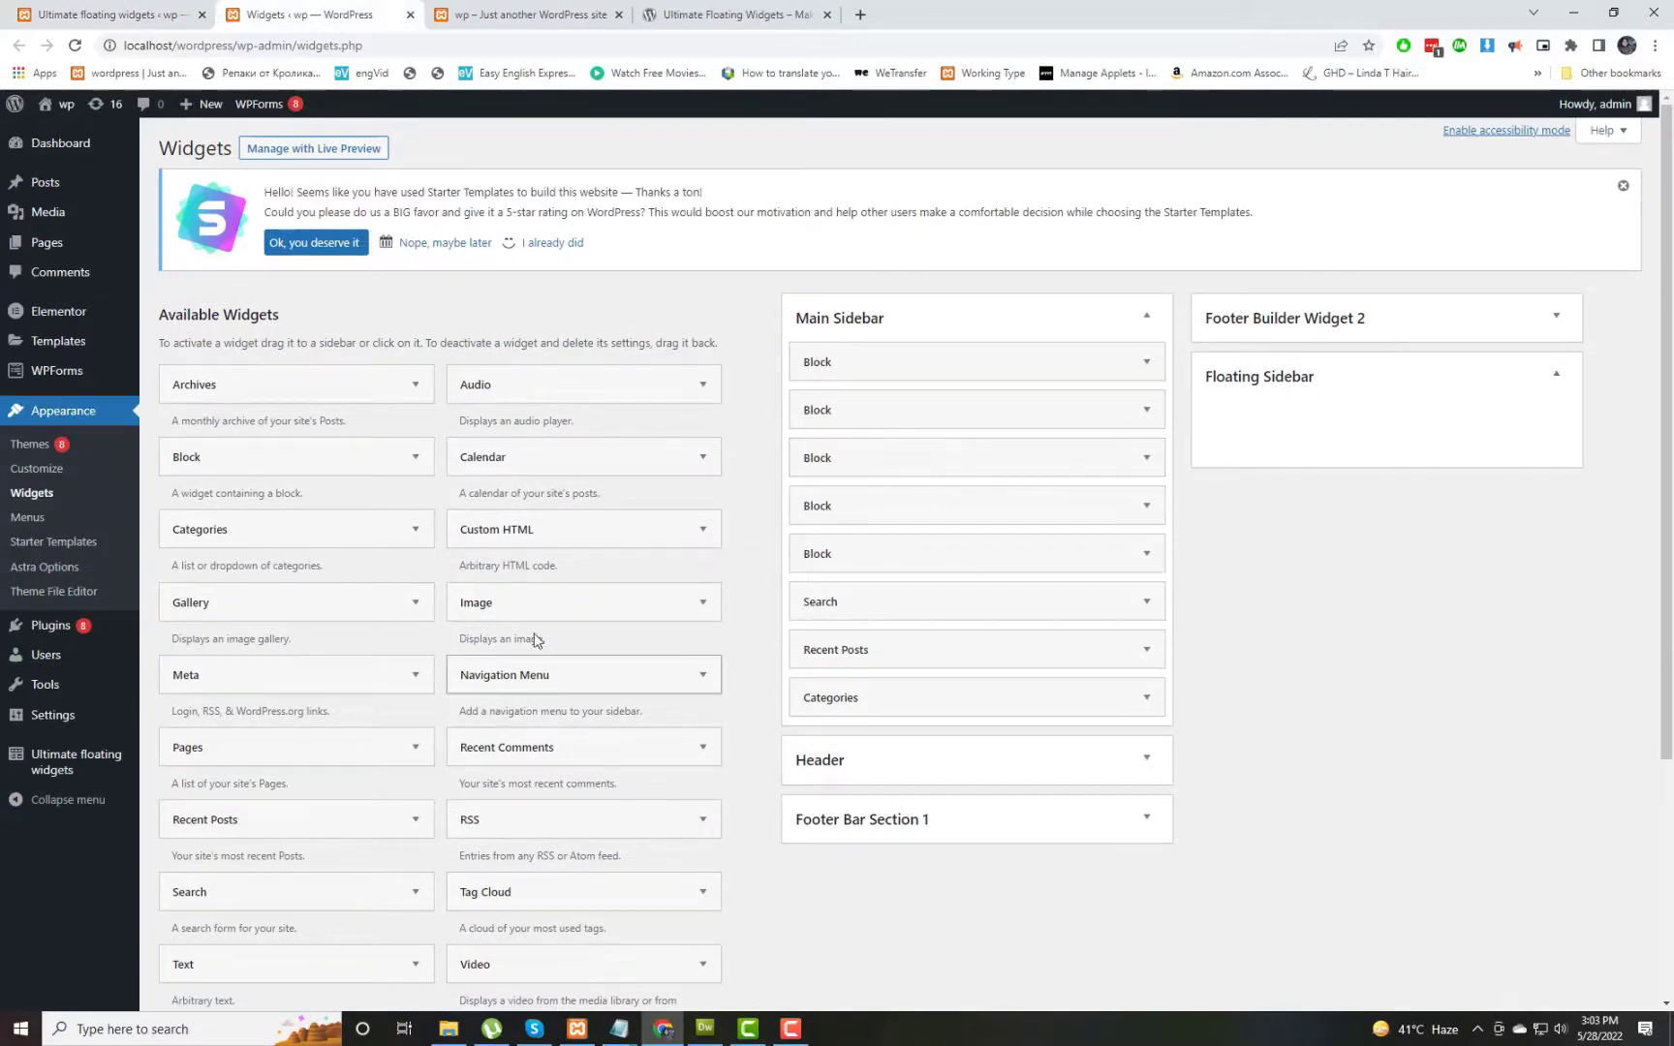
scroll(550, 560, down, 2)
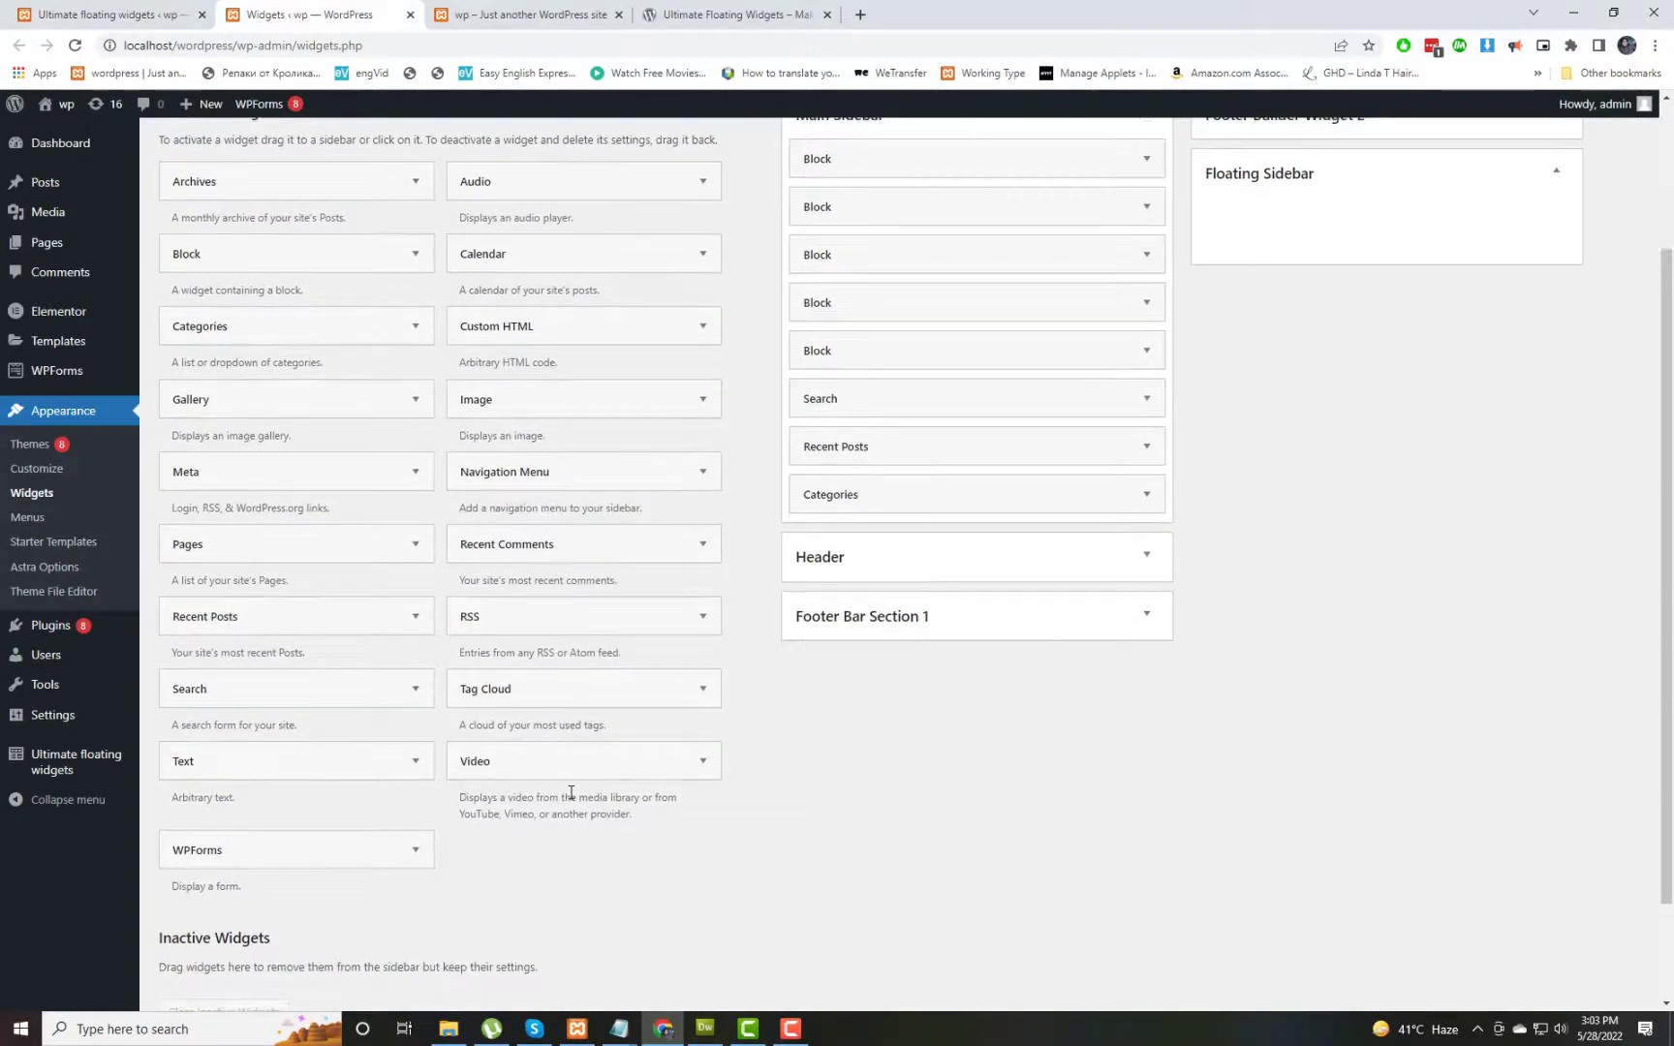
scroll(426, 809, up, 2)
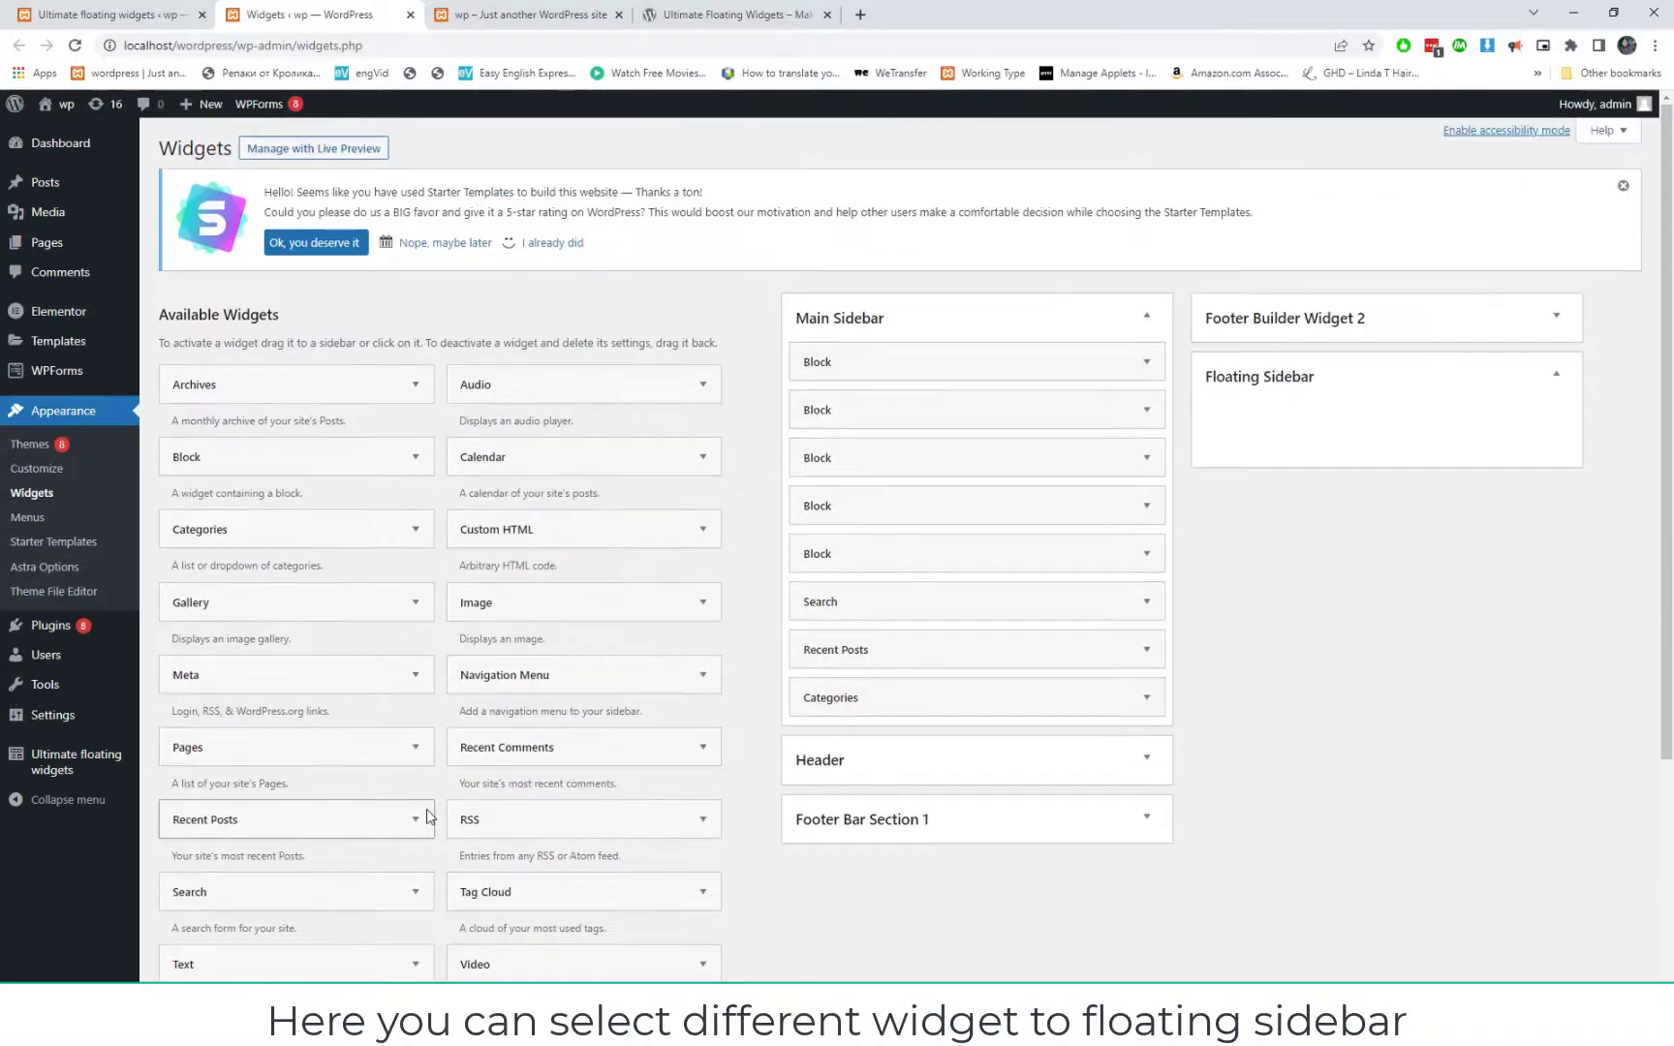
Step: Add a 'Recent Posts' widget showing 7 posts with dates to the Floating Sidebar and save
drag(359, 819, 1409, 426)
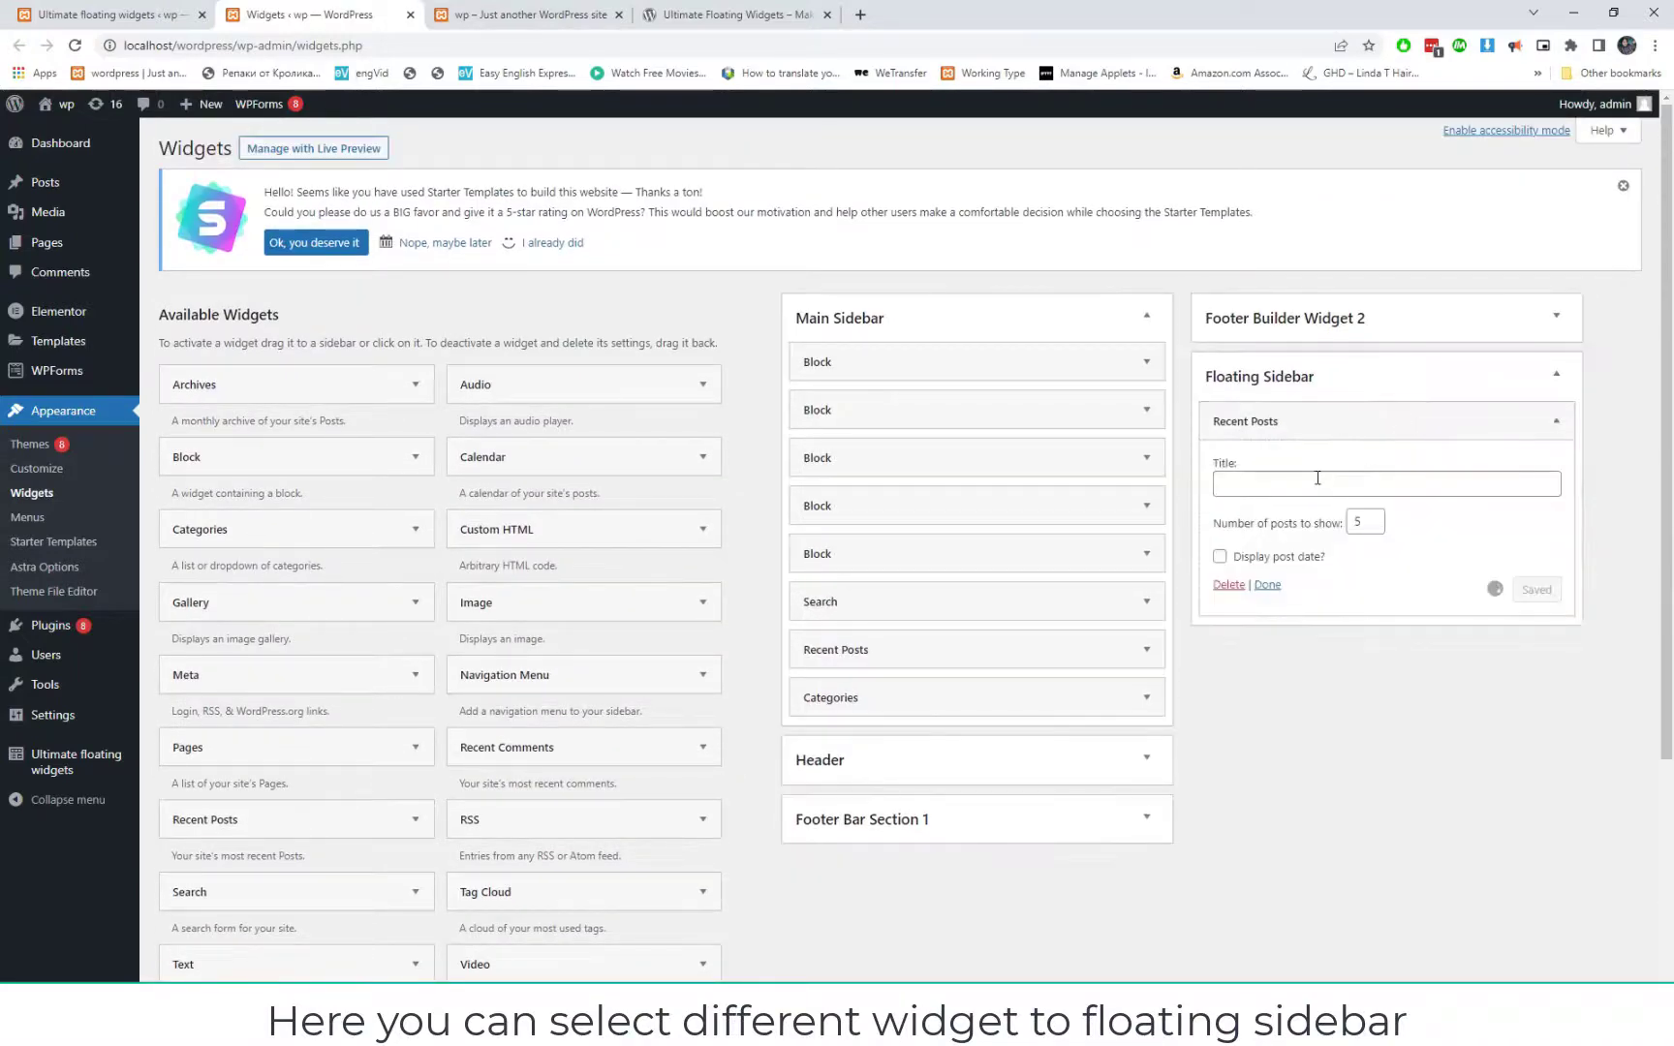
click(1317, 478)
text(Recent Pos)
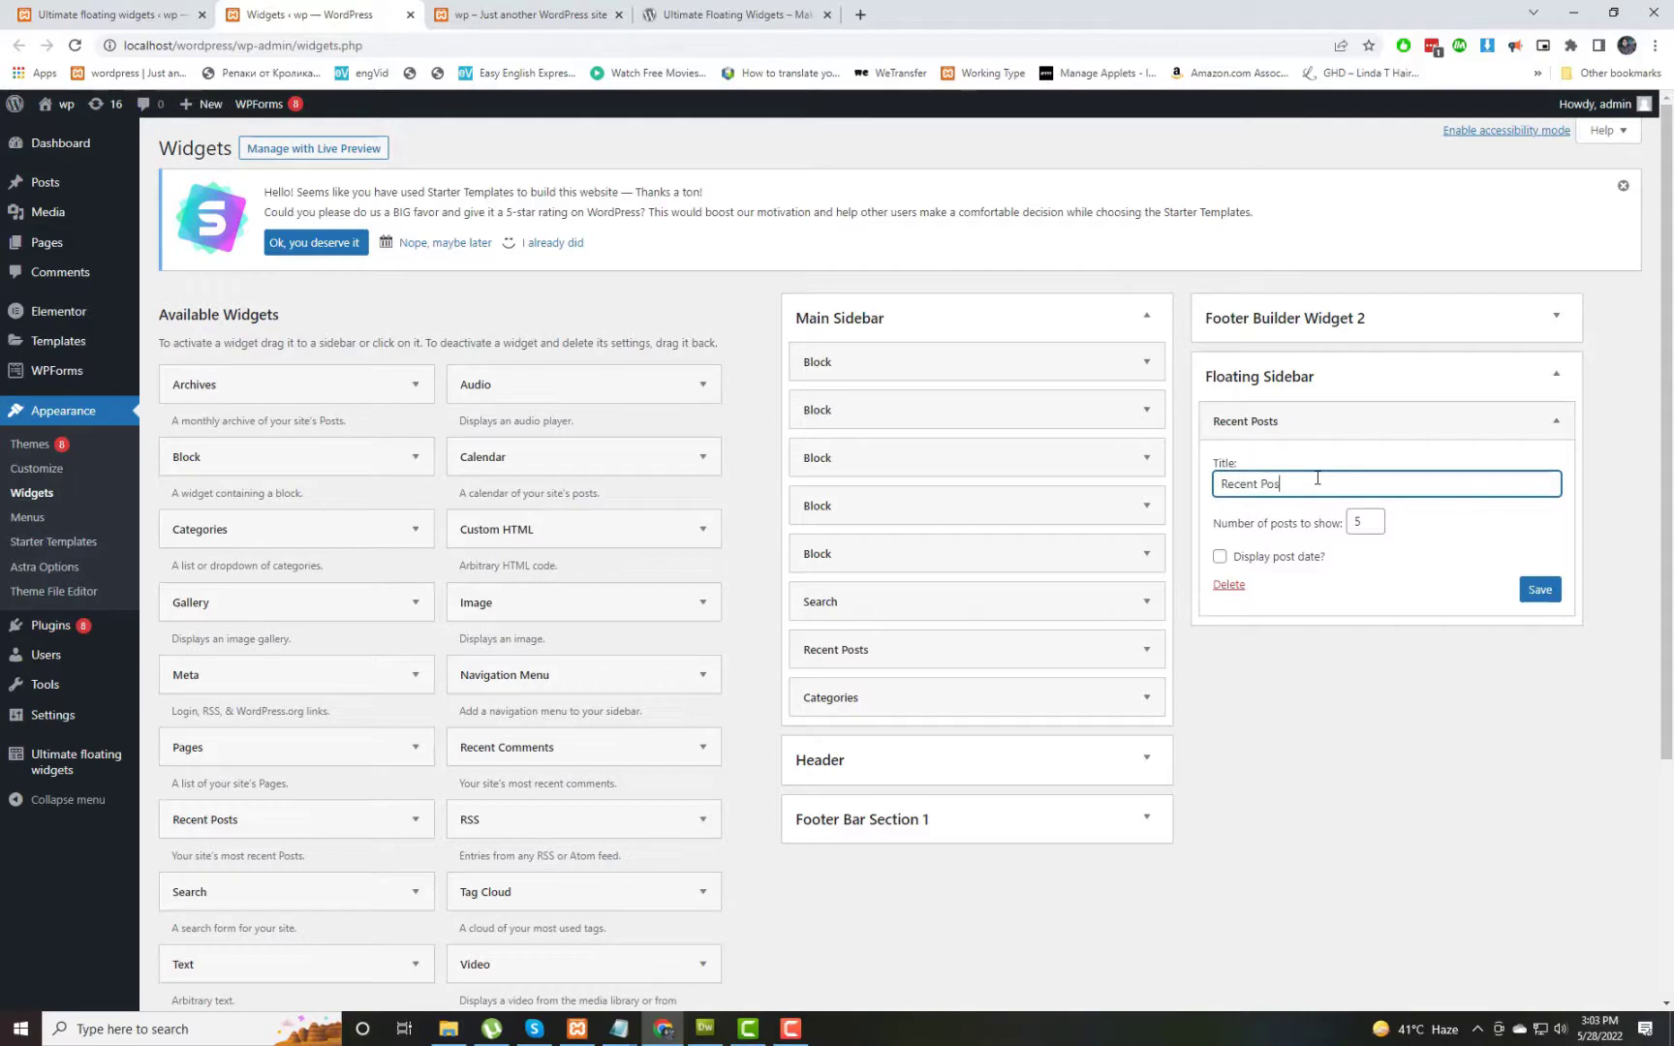
text(ts)
double_click(1361, 522)
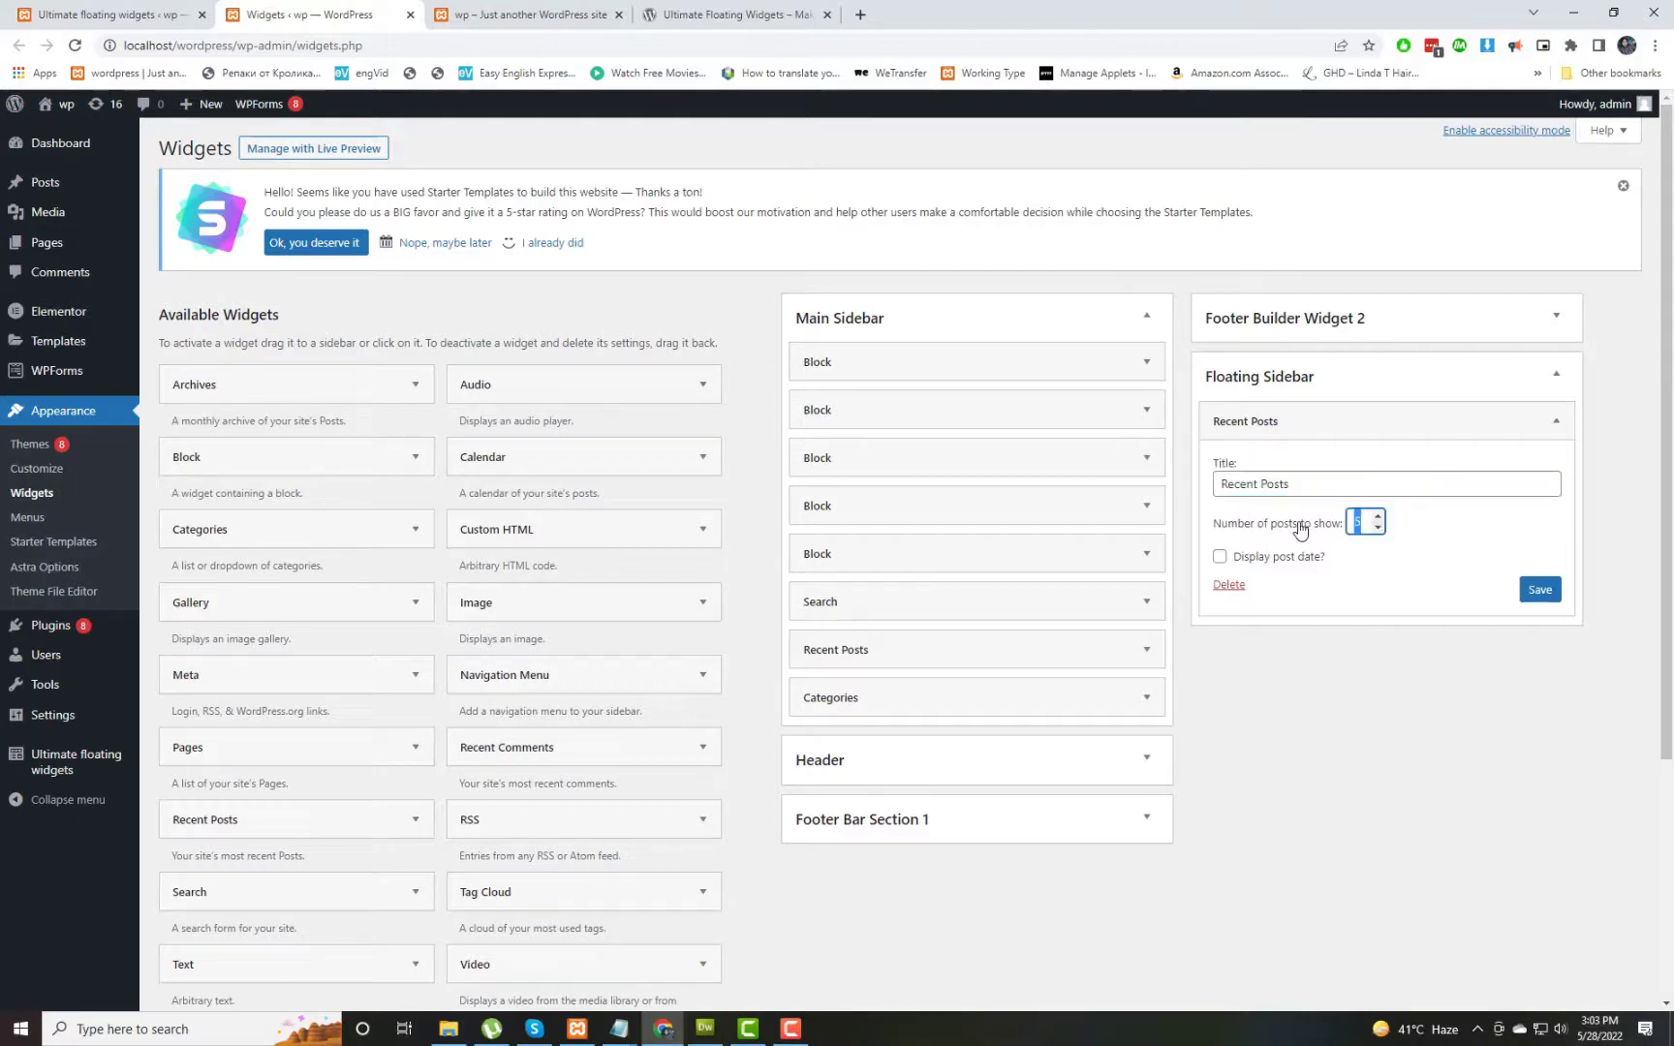
text(7)
click(1278, 557)
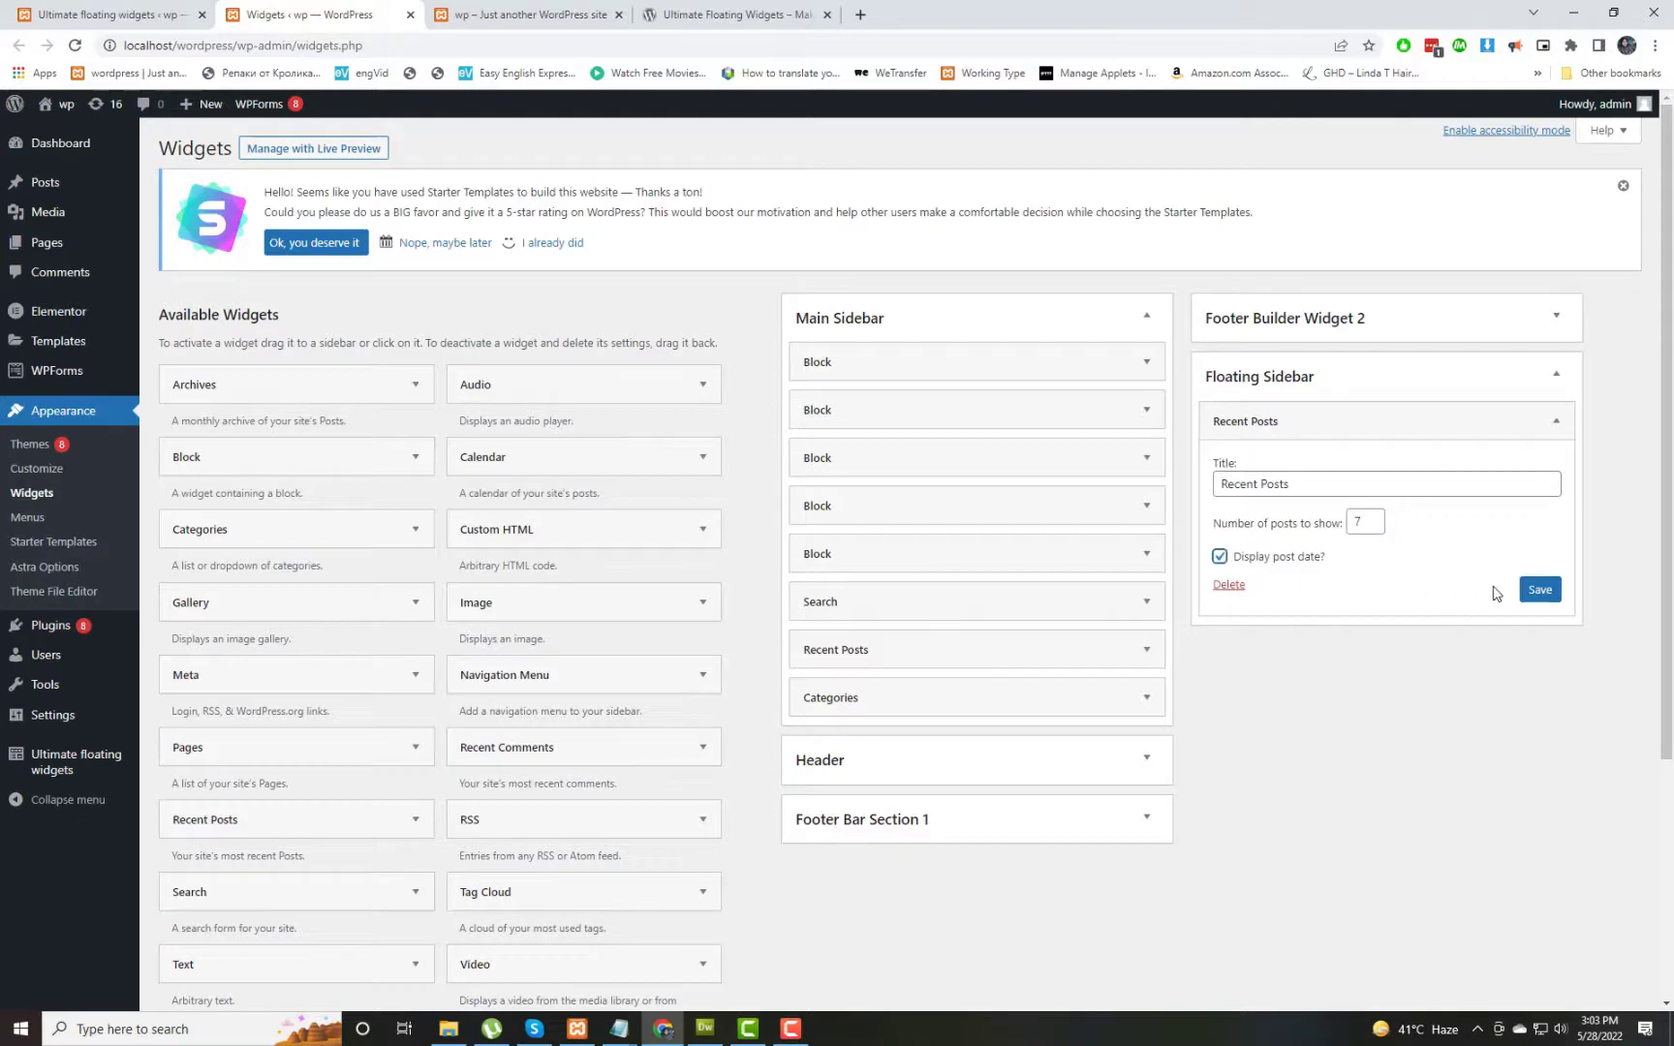
click(1532, 593)
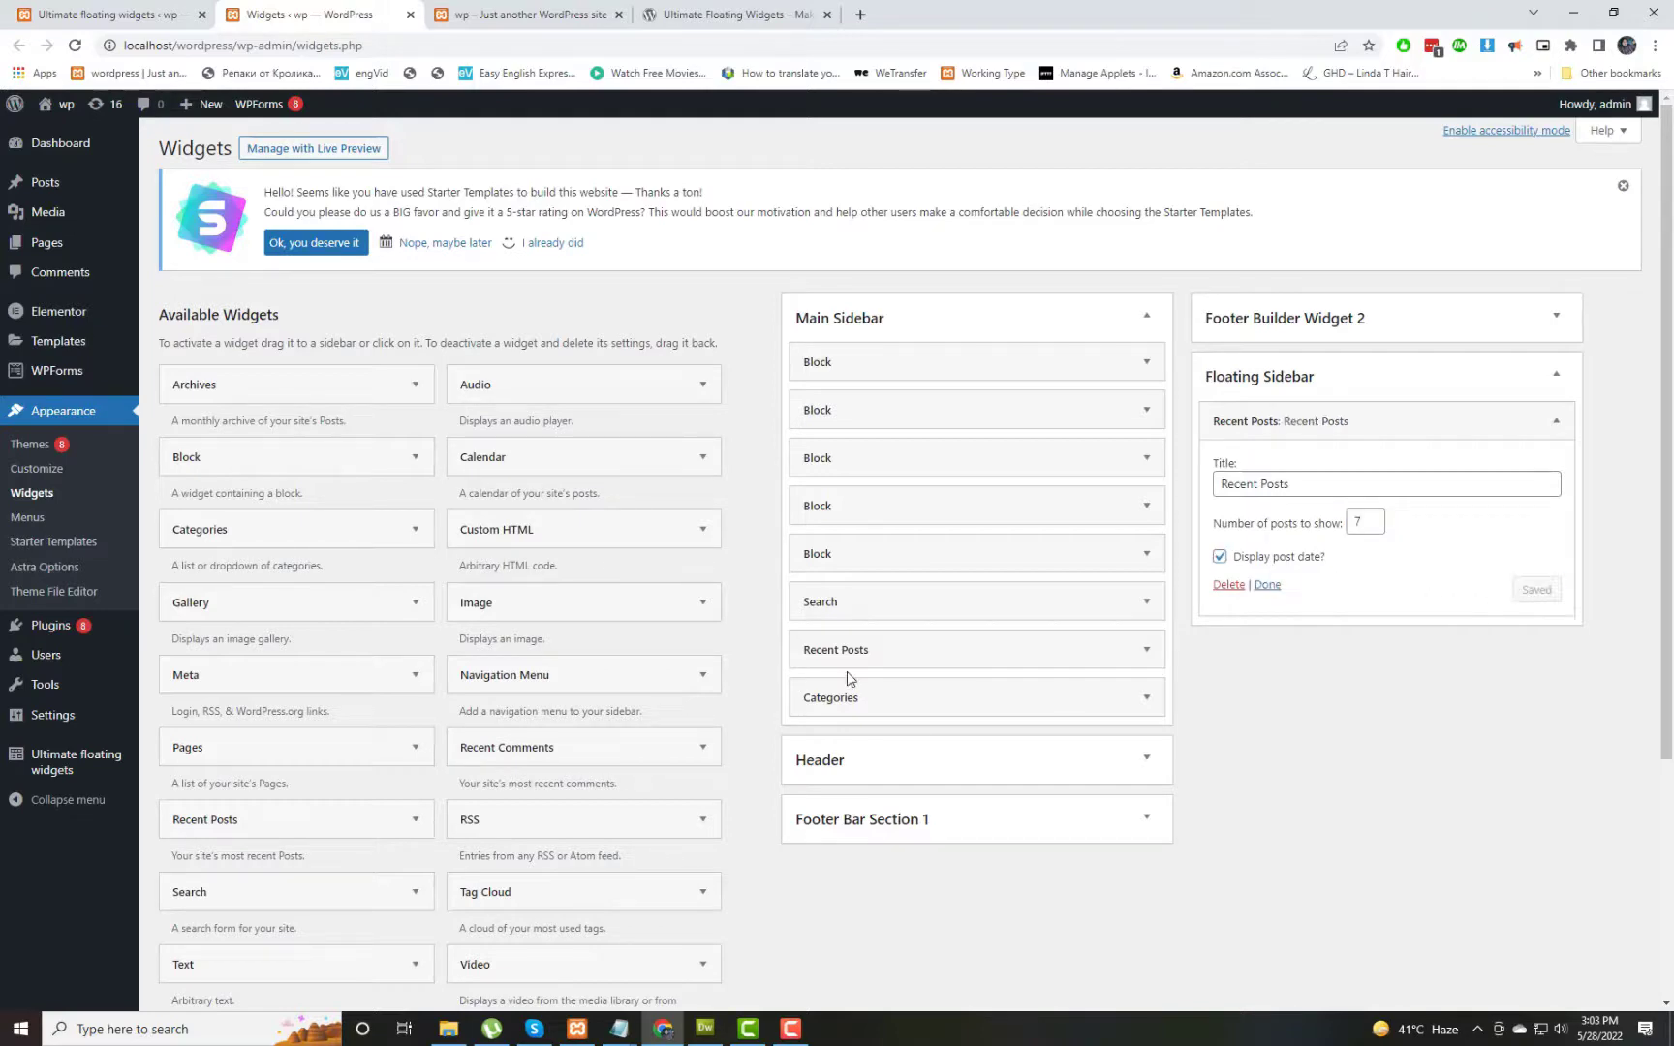
scroll(696, 728, down, 2)
scroll(661, 747, up, 2)
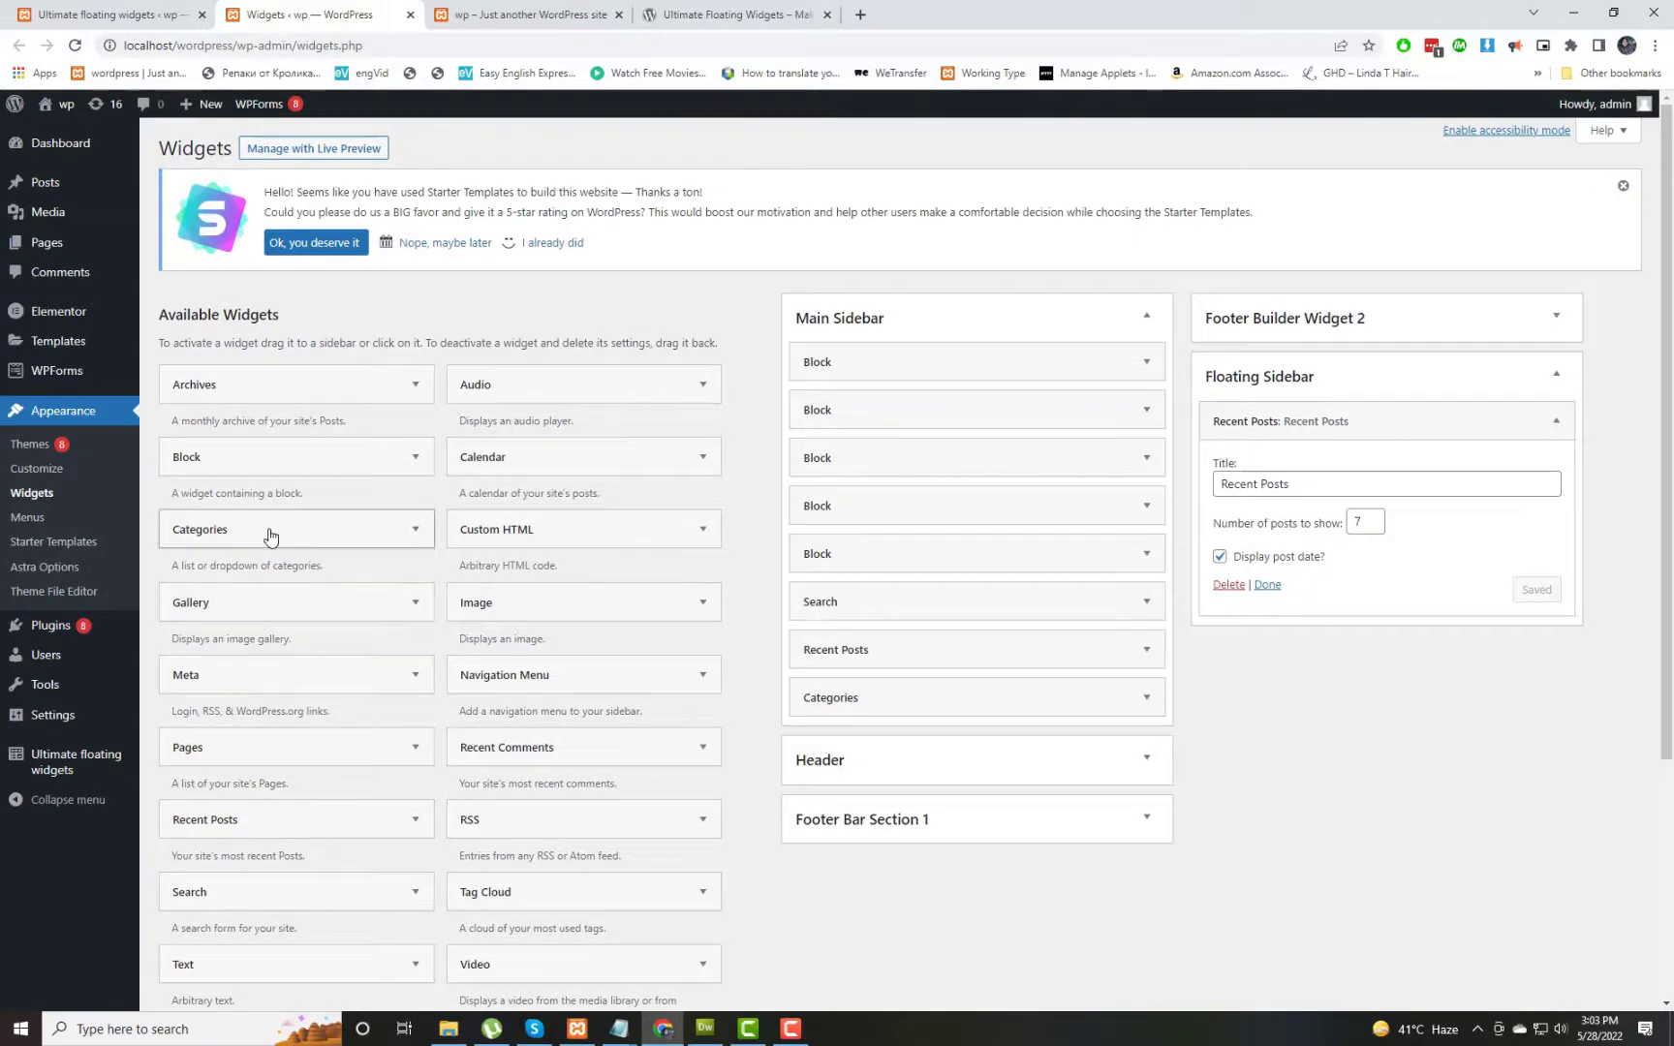
Step: Add a Categories widget to the Floating Sidebar and save it
drag(270, 533, 1354, 635)
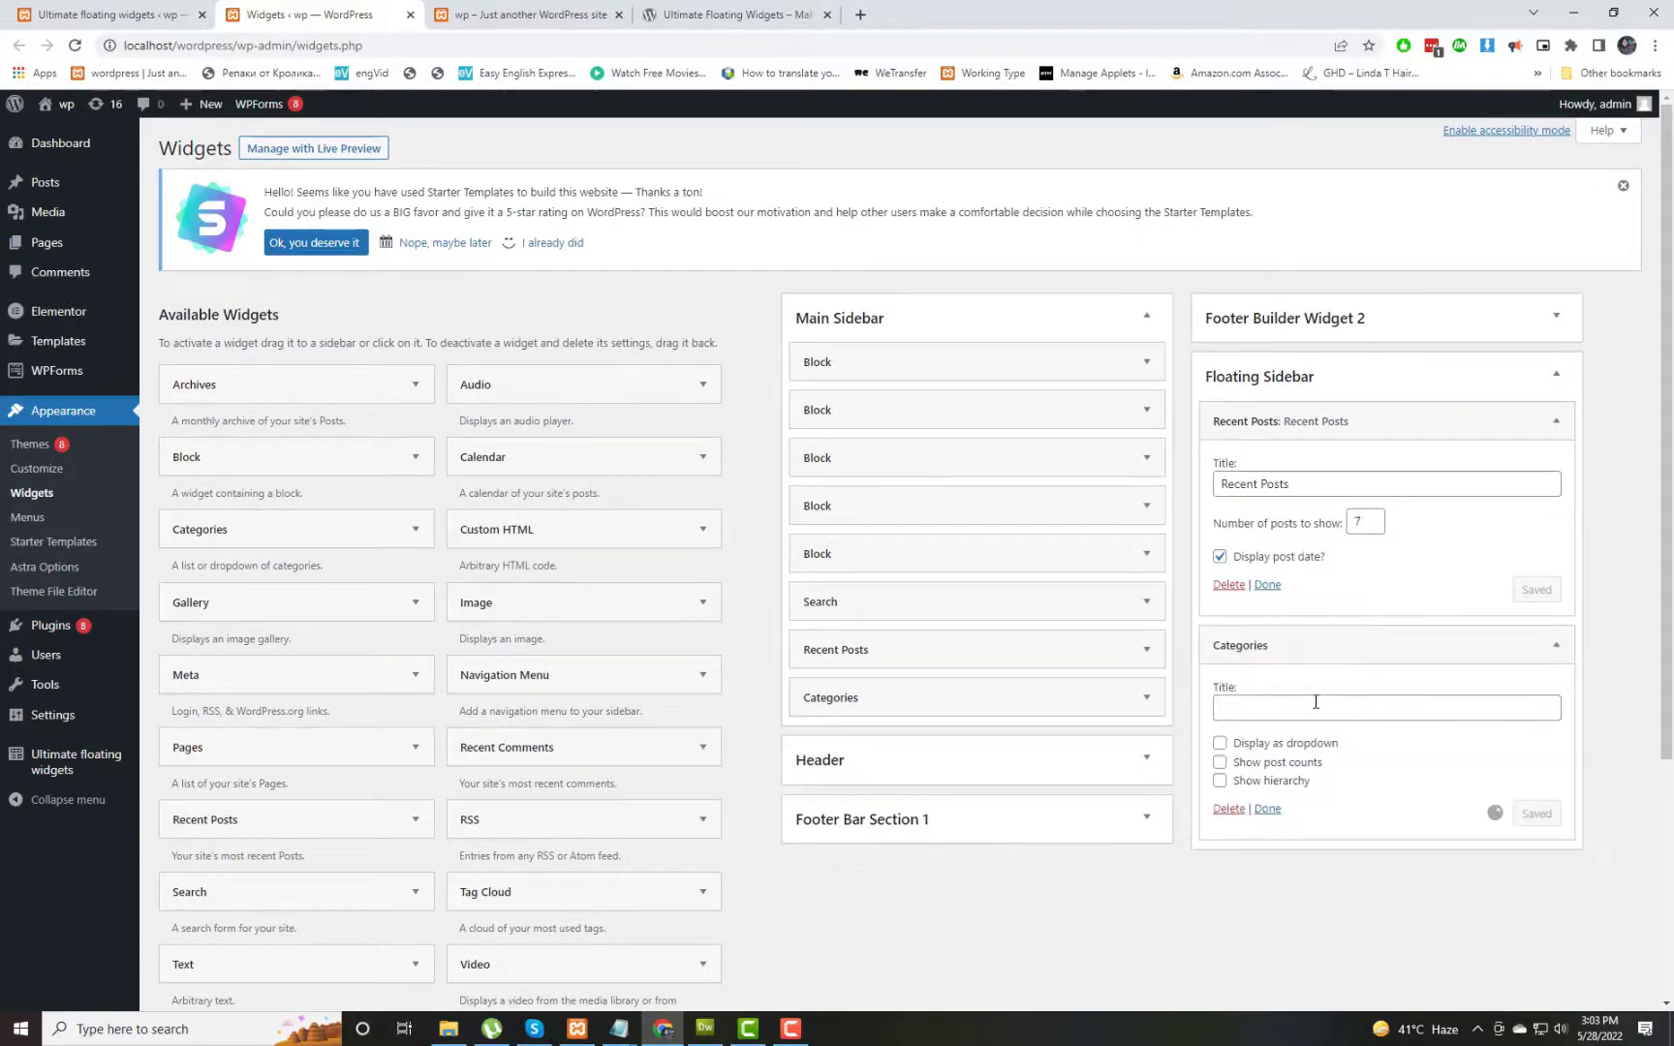
click(1298, 712)
text(Categories)
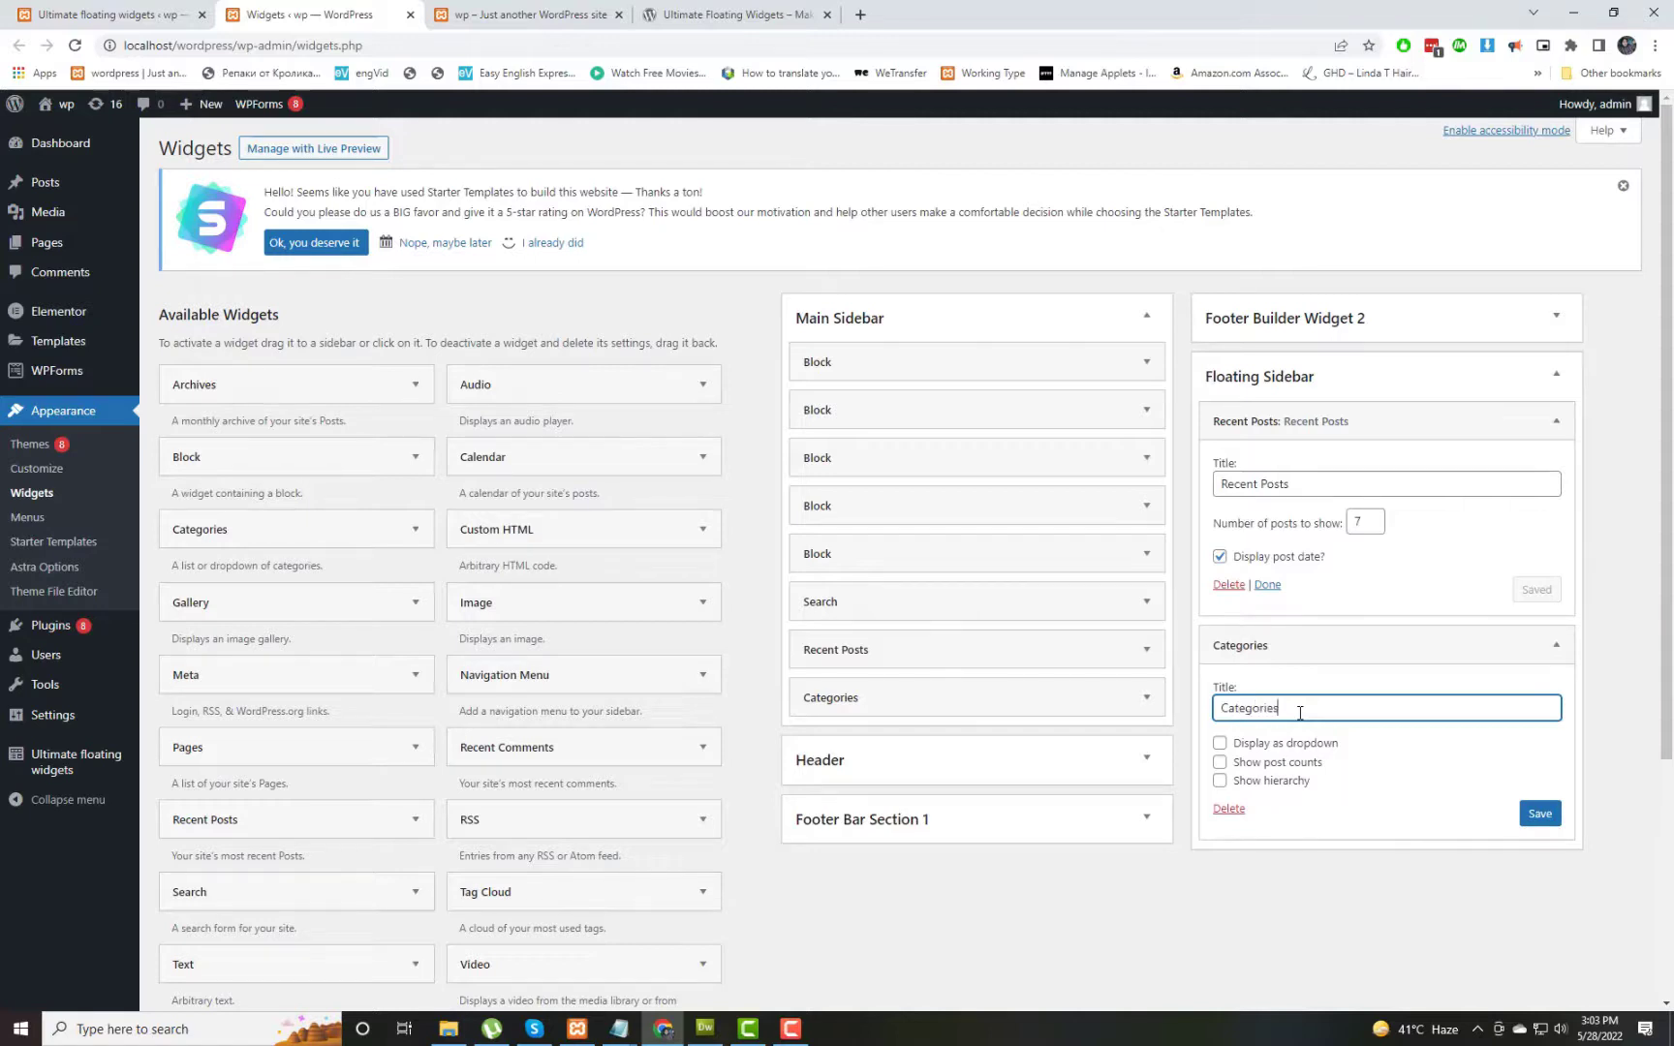
click(1539, 814)
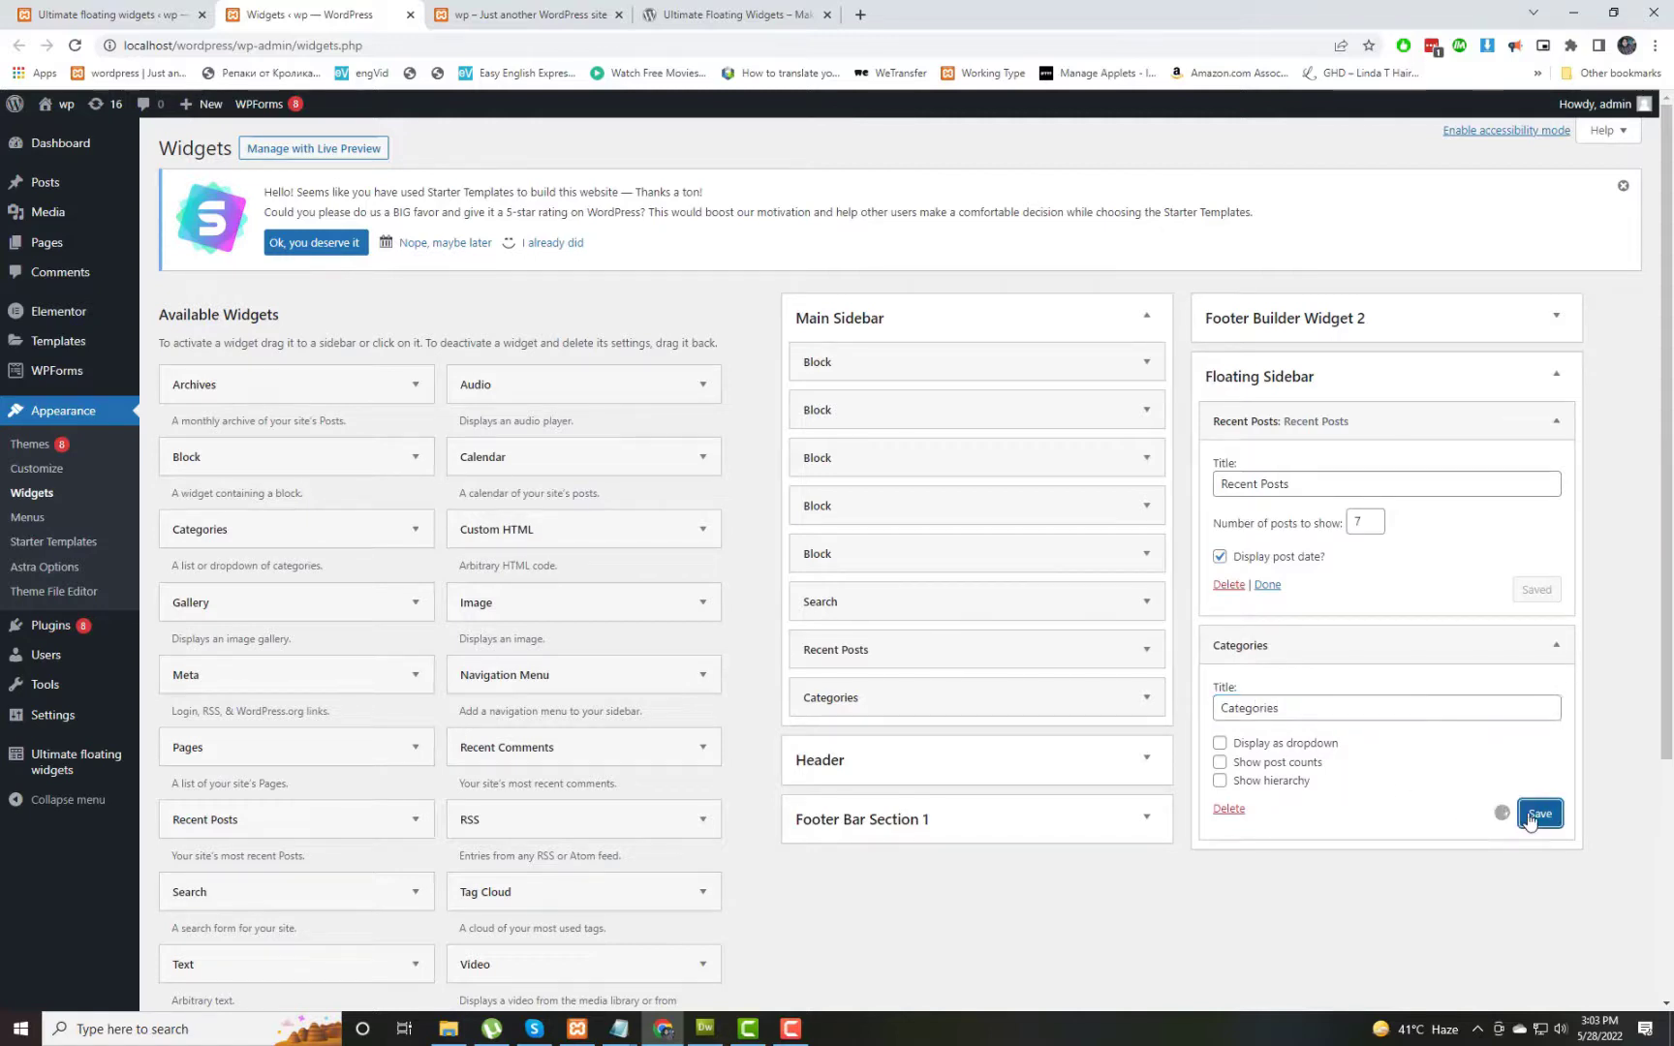
click(1556, 647)
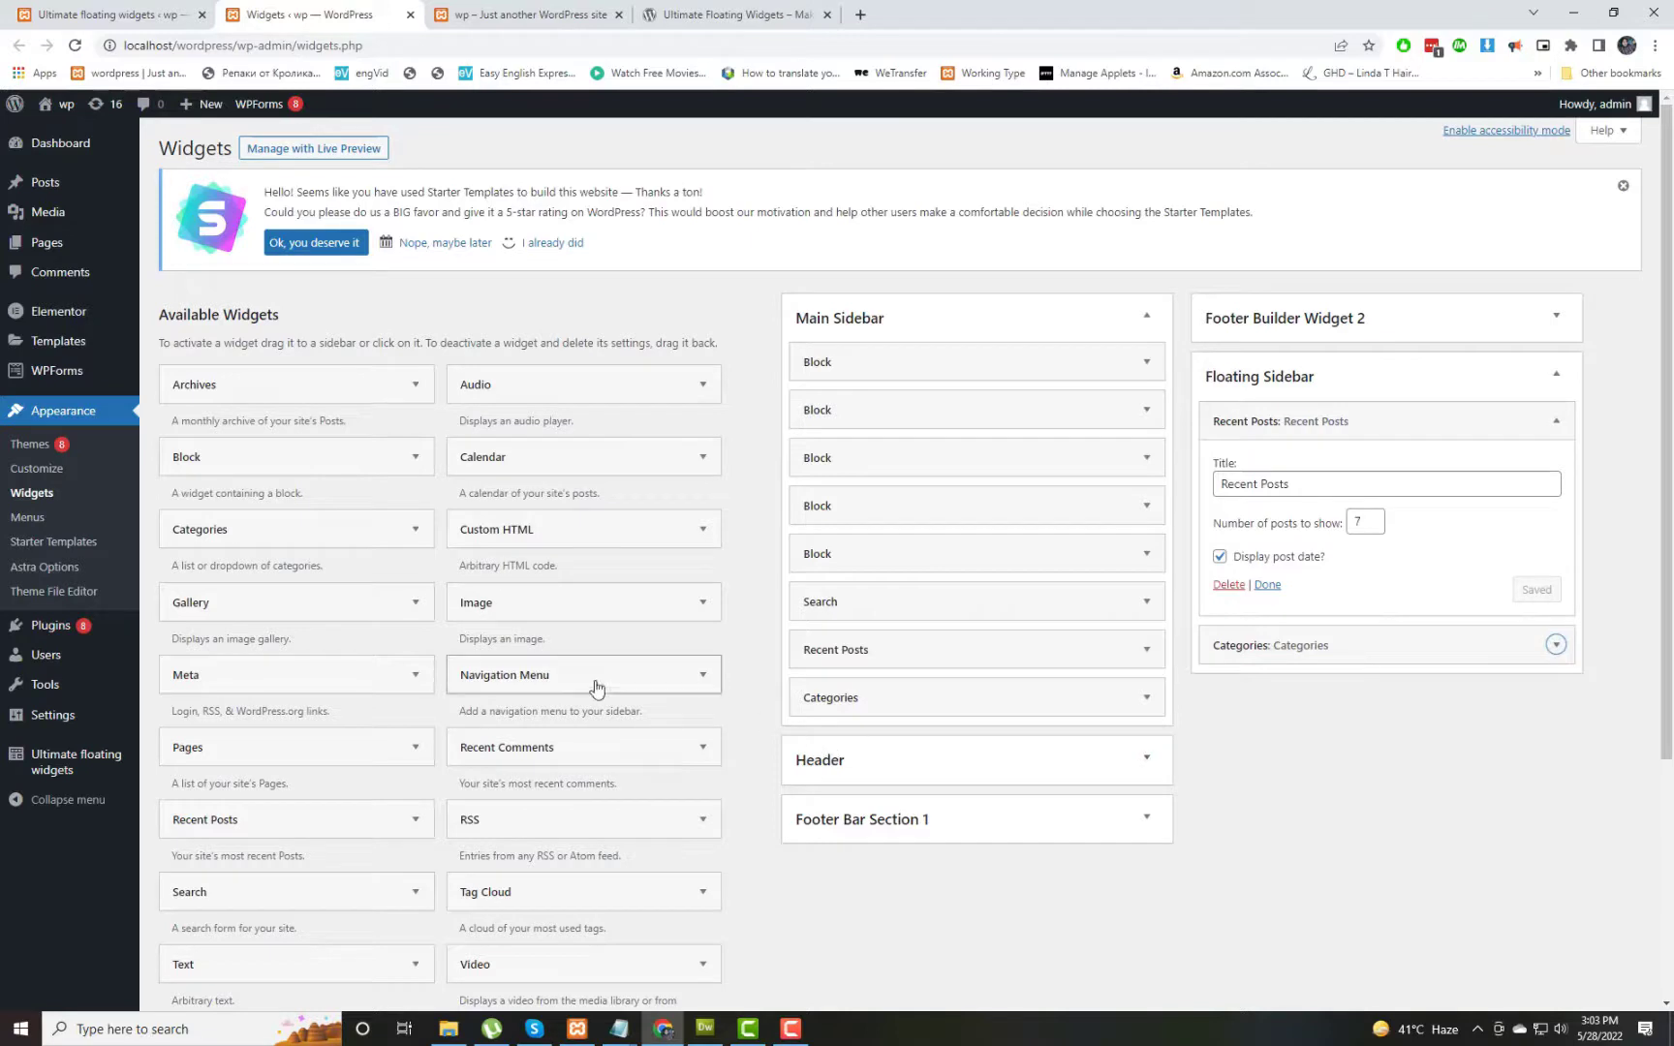
Step: Add a navigation menu widget titled 'Sidebar Menu' displaying Menu, and save it
drag(530, 674, 1327, 732)
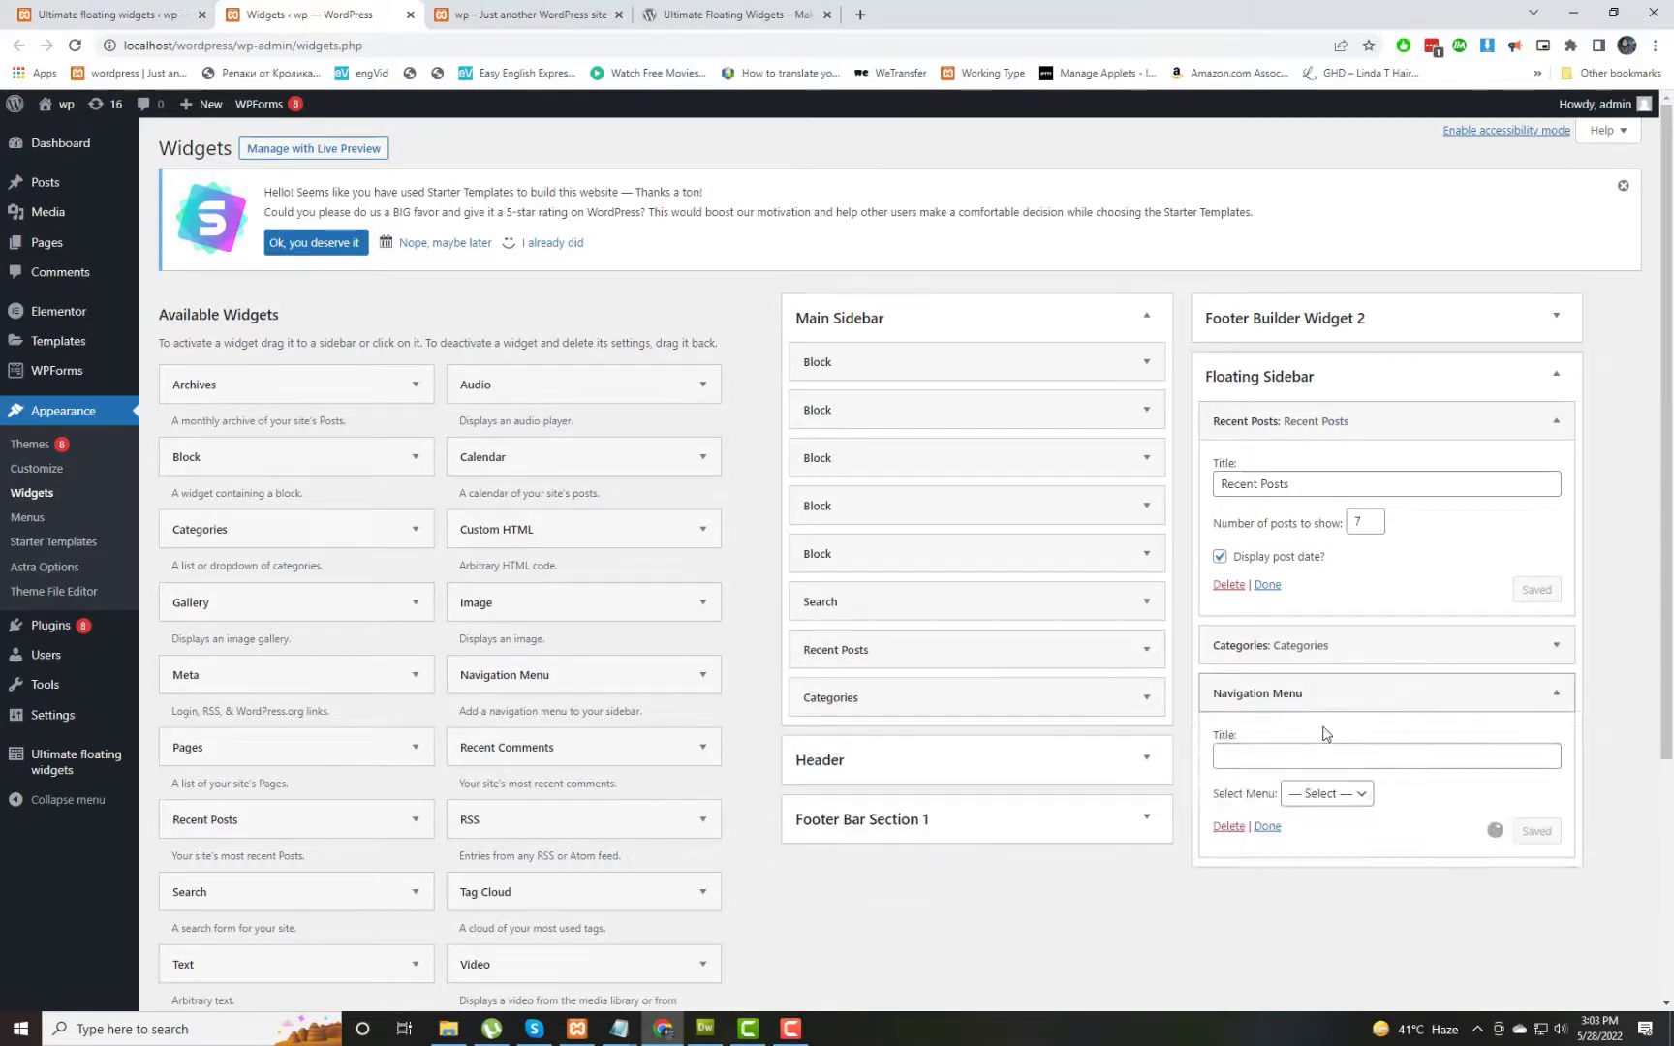
click(1327, 766)
text(S)
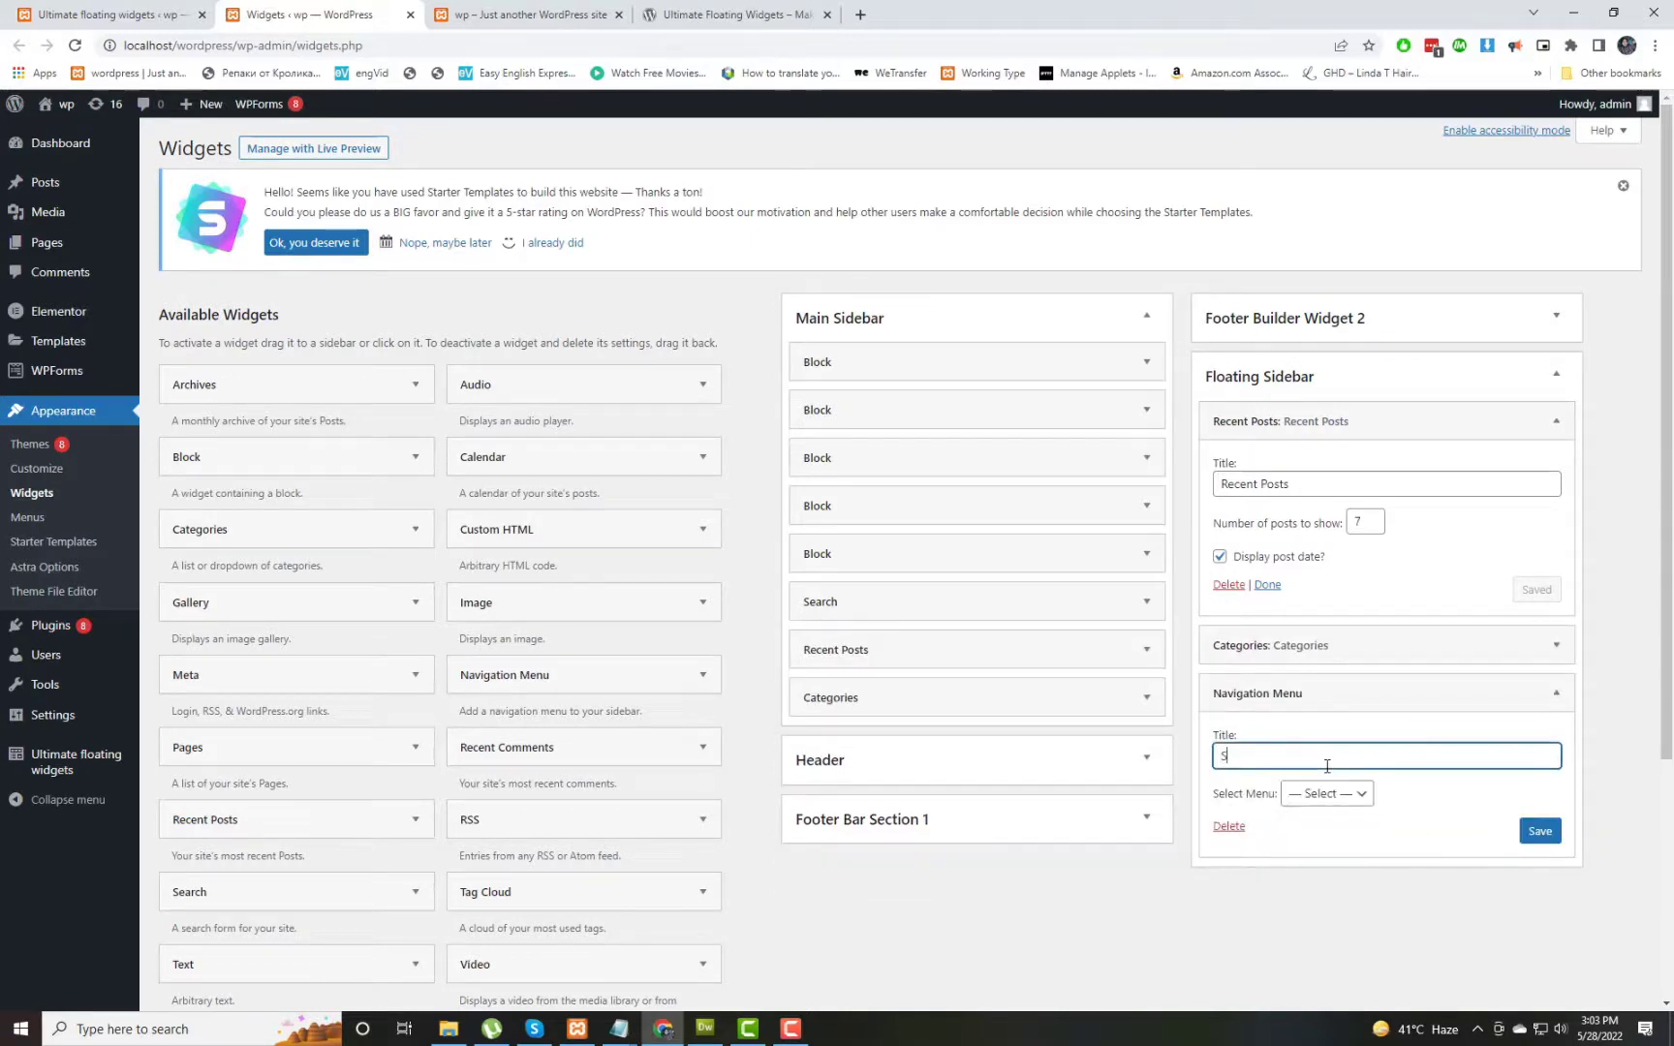
text(idebar Menu)
click(1323, 794)
click(1316, 828)
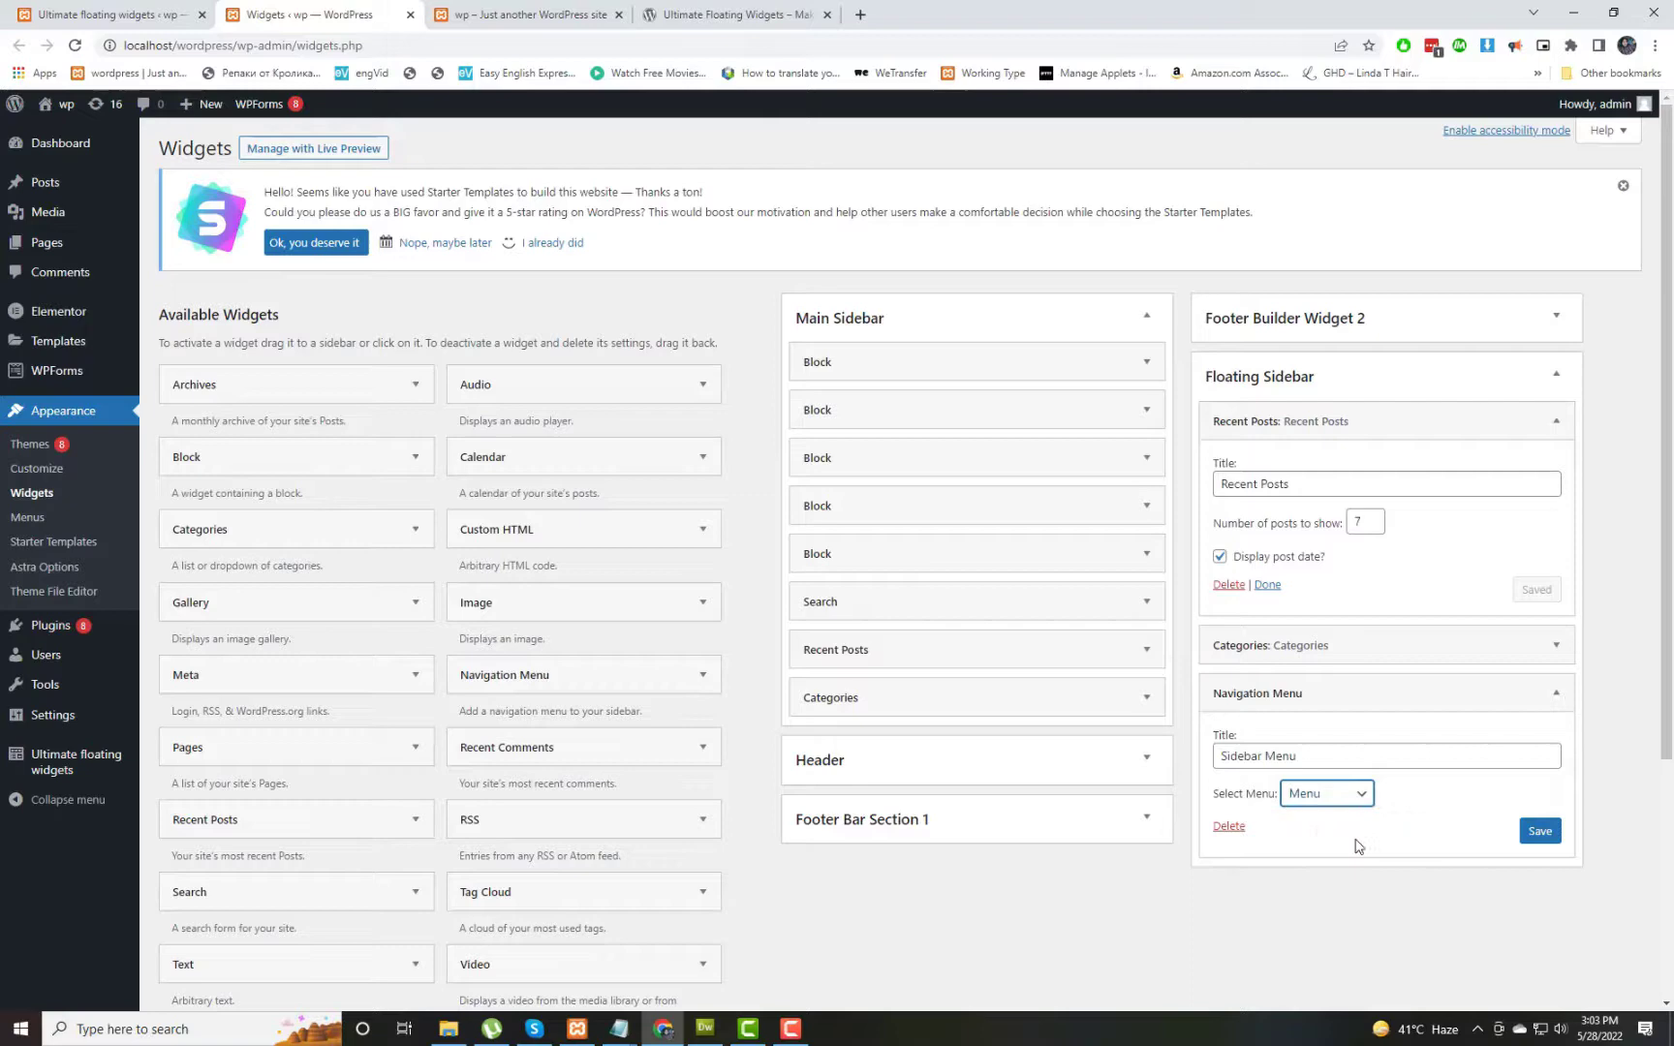
click(1540, 831)
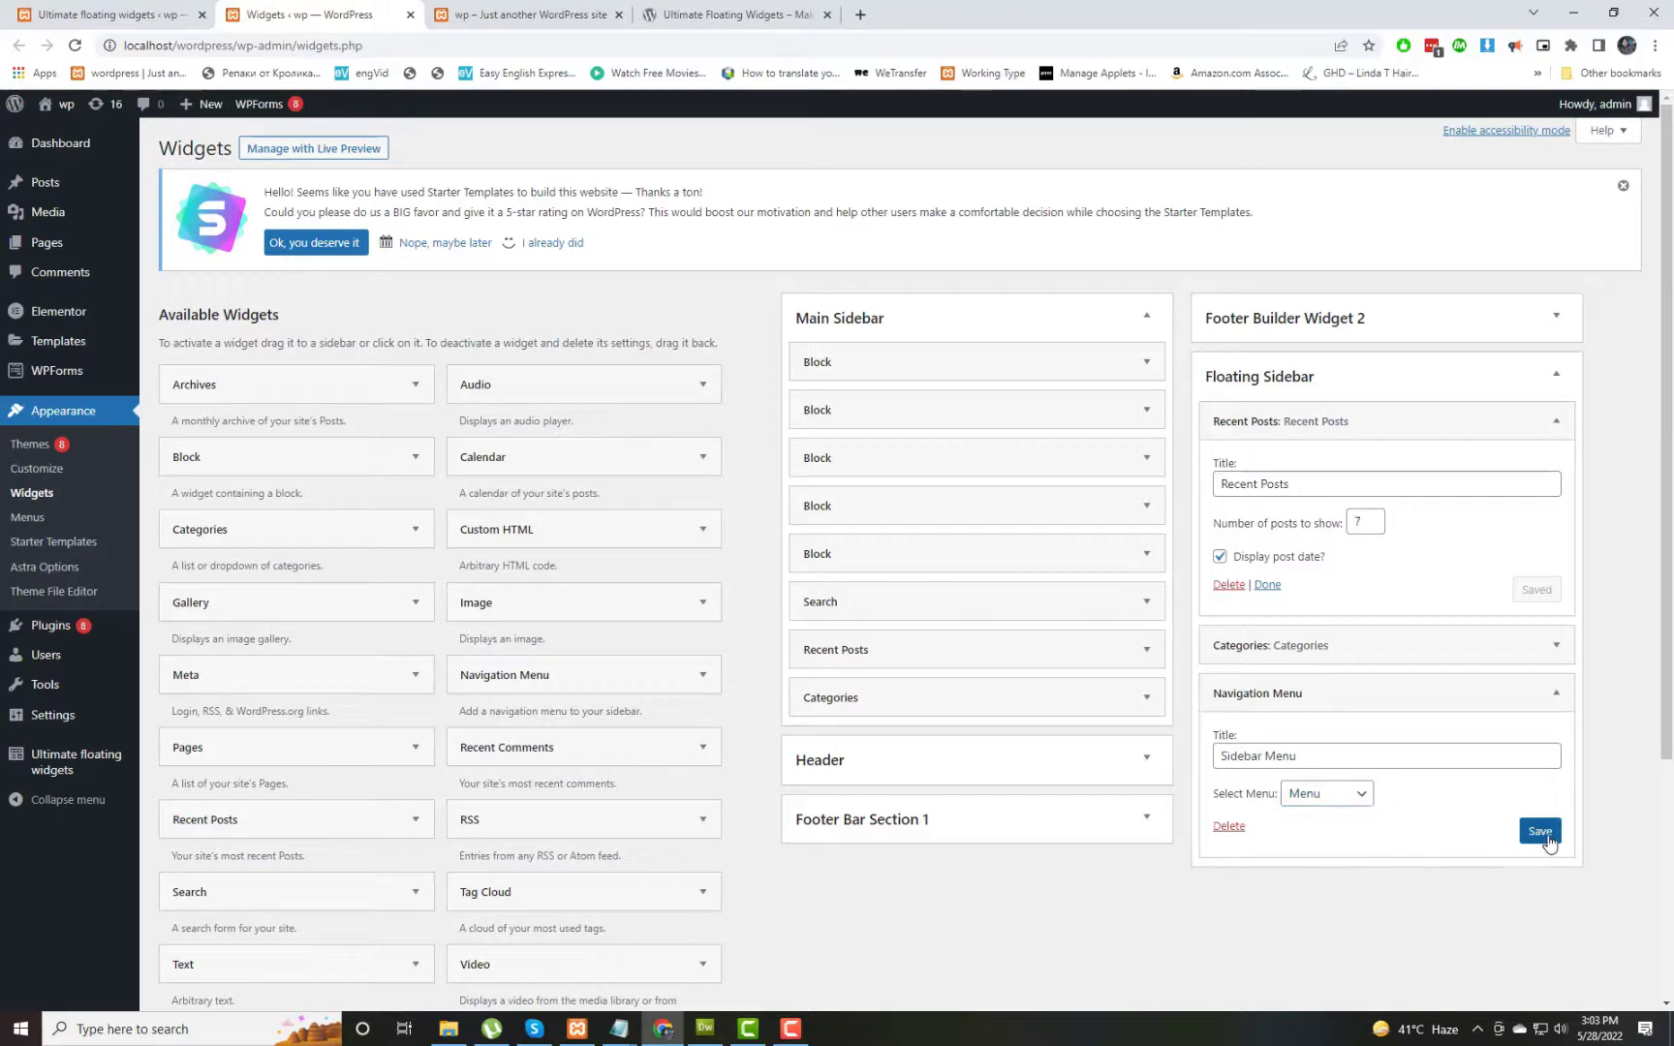
click(1556, 696)
Step: Add a Tag Cloud widget titled 'Tag Cloud' and save it
scroll(1491, 814, down, 3)
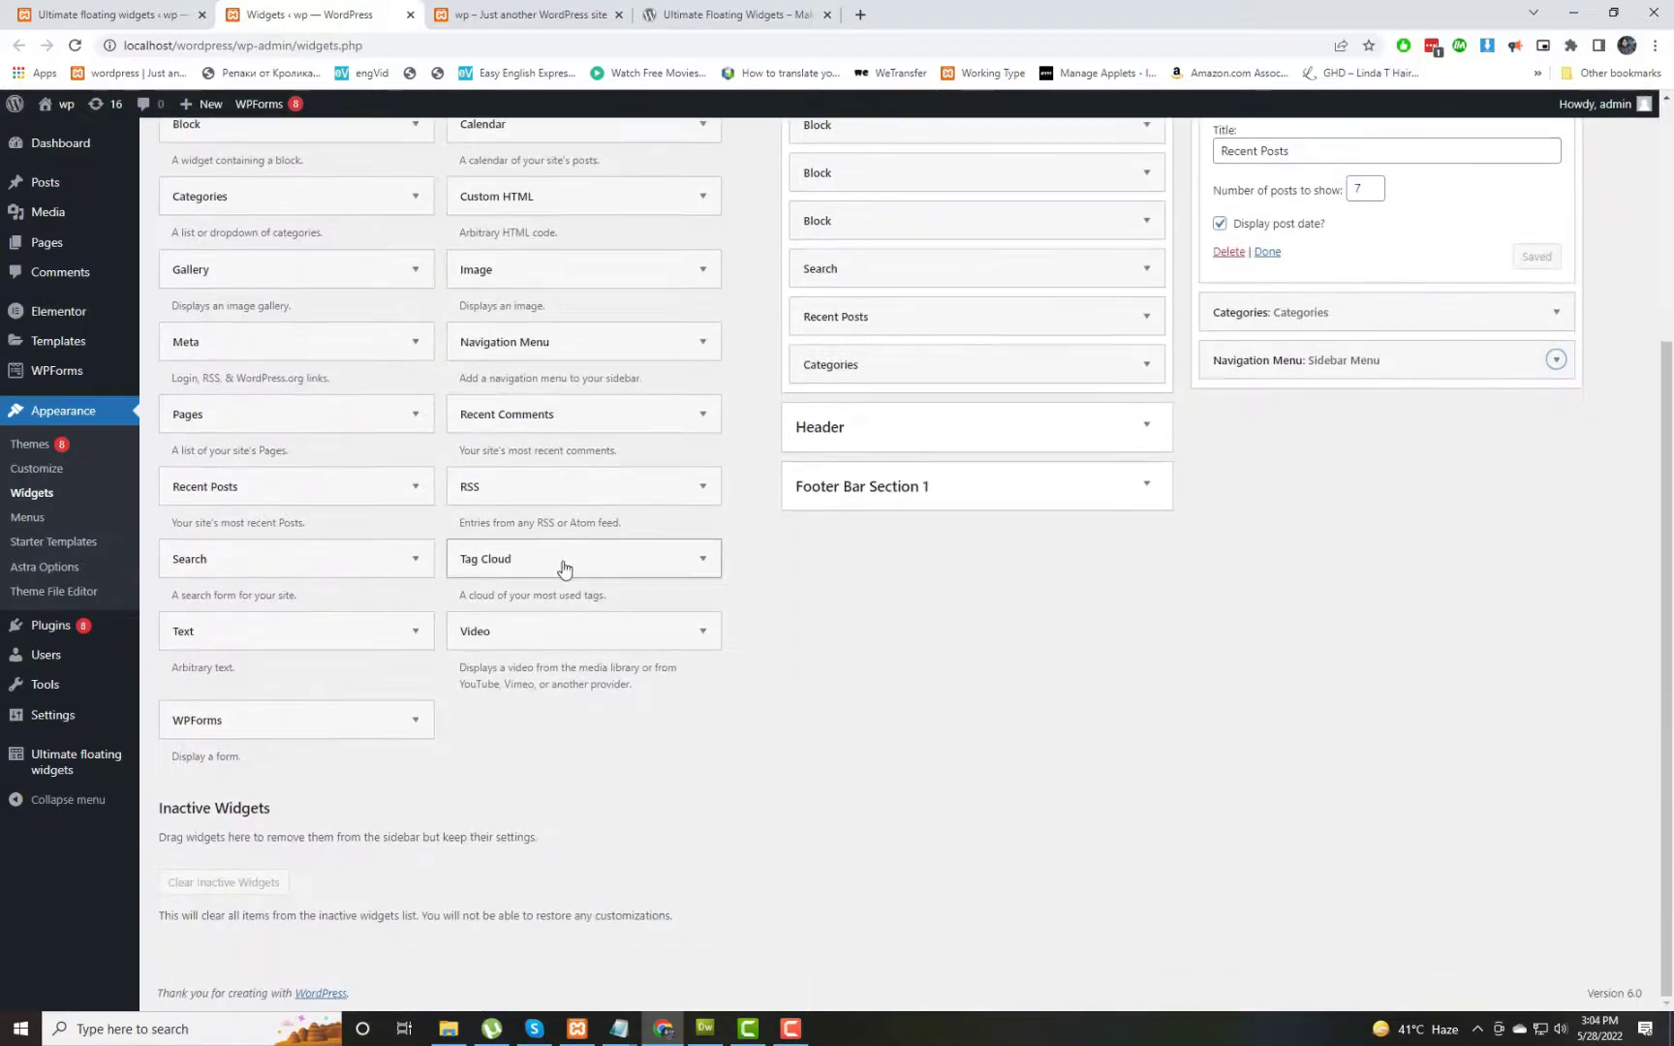
drag(563, 568, 1337, 416)
click(1302, 471)
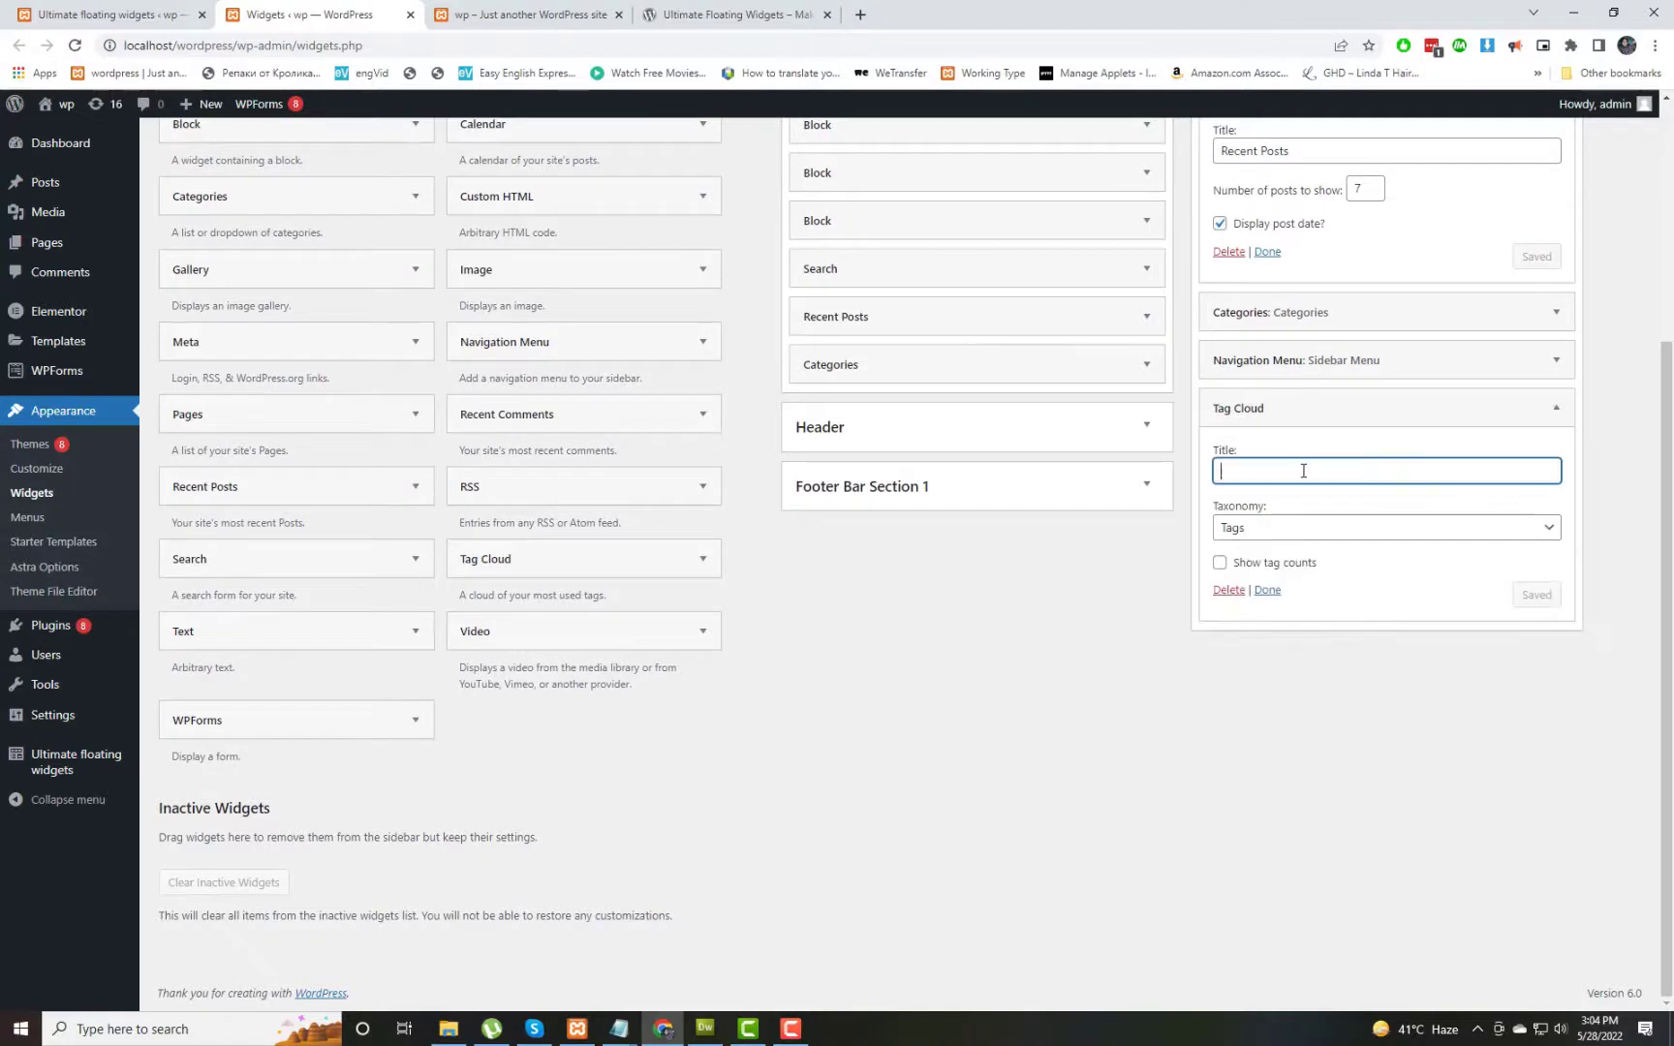
text(Tag C)
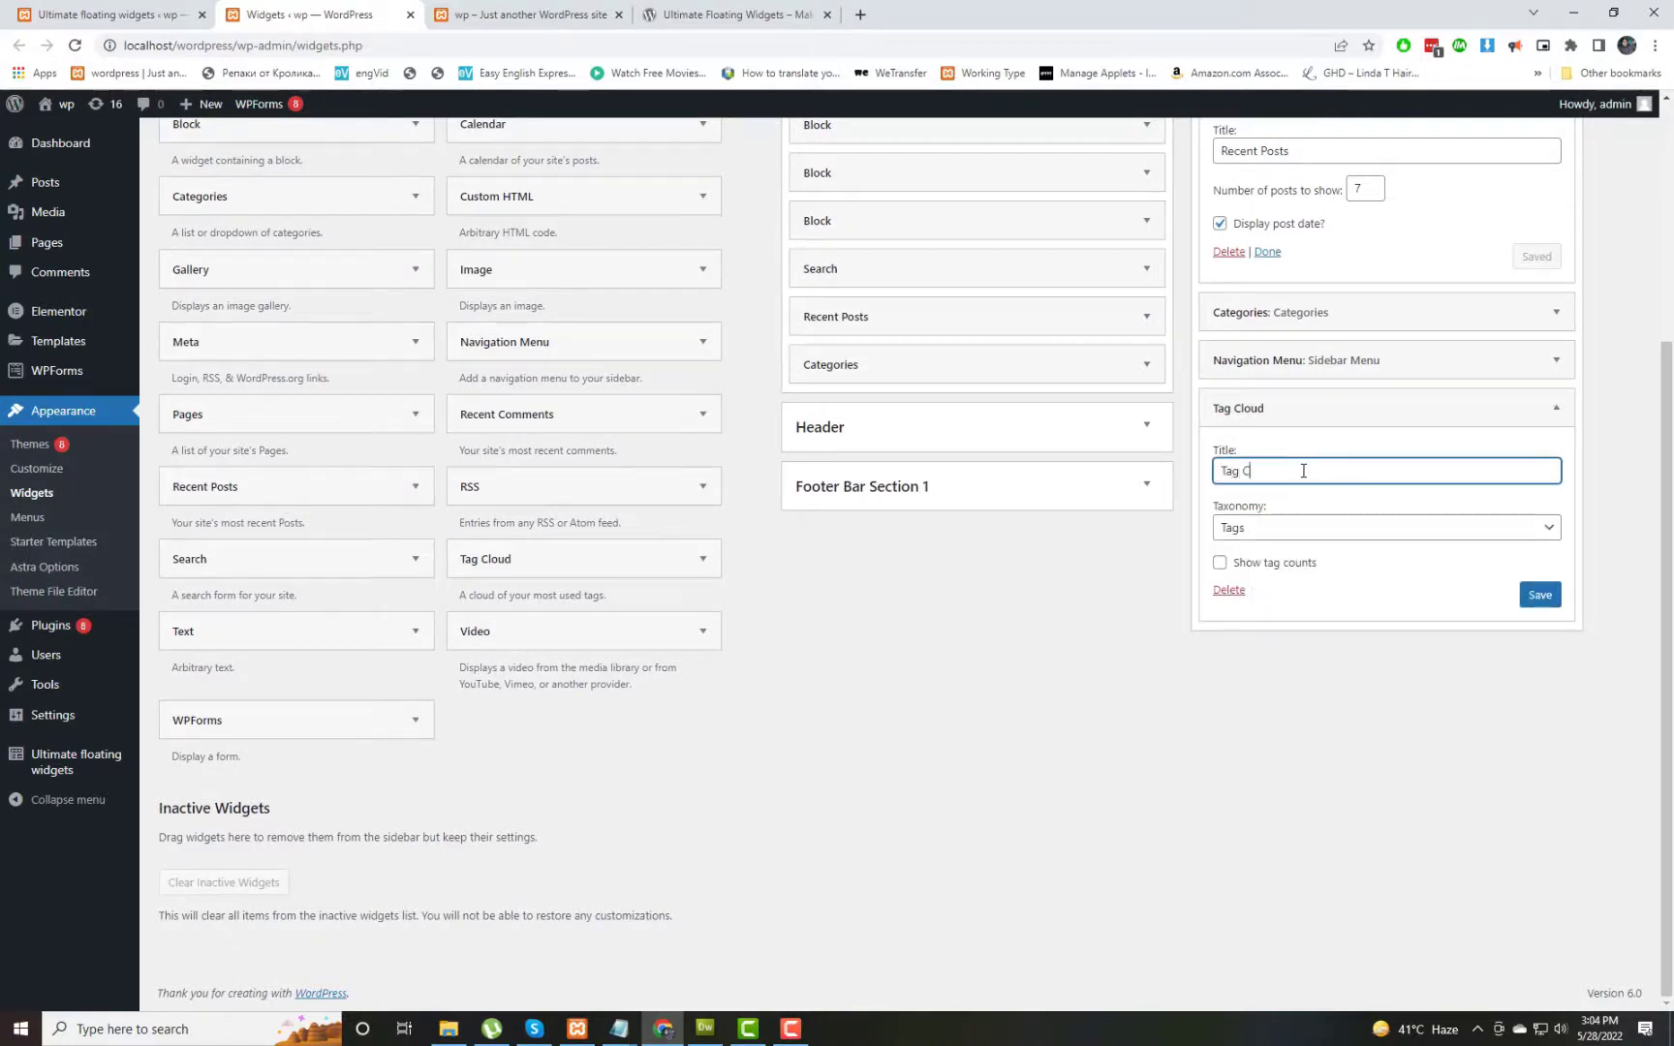
text(loud)
click(1535, 595)
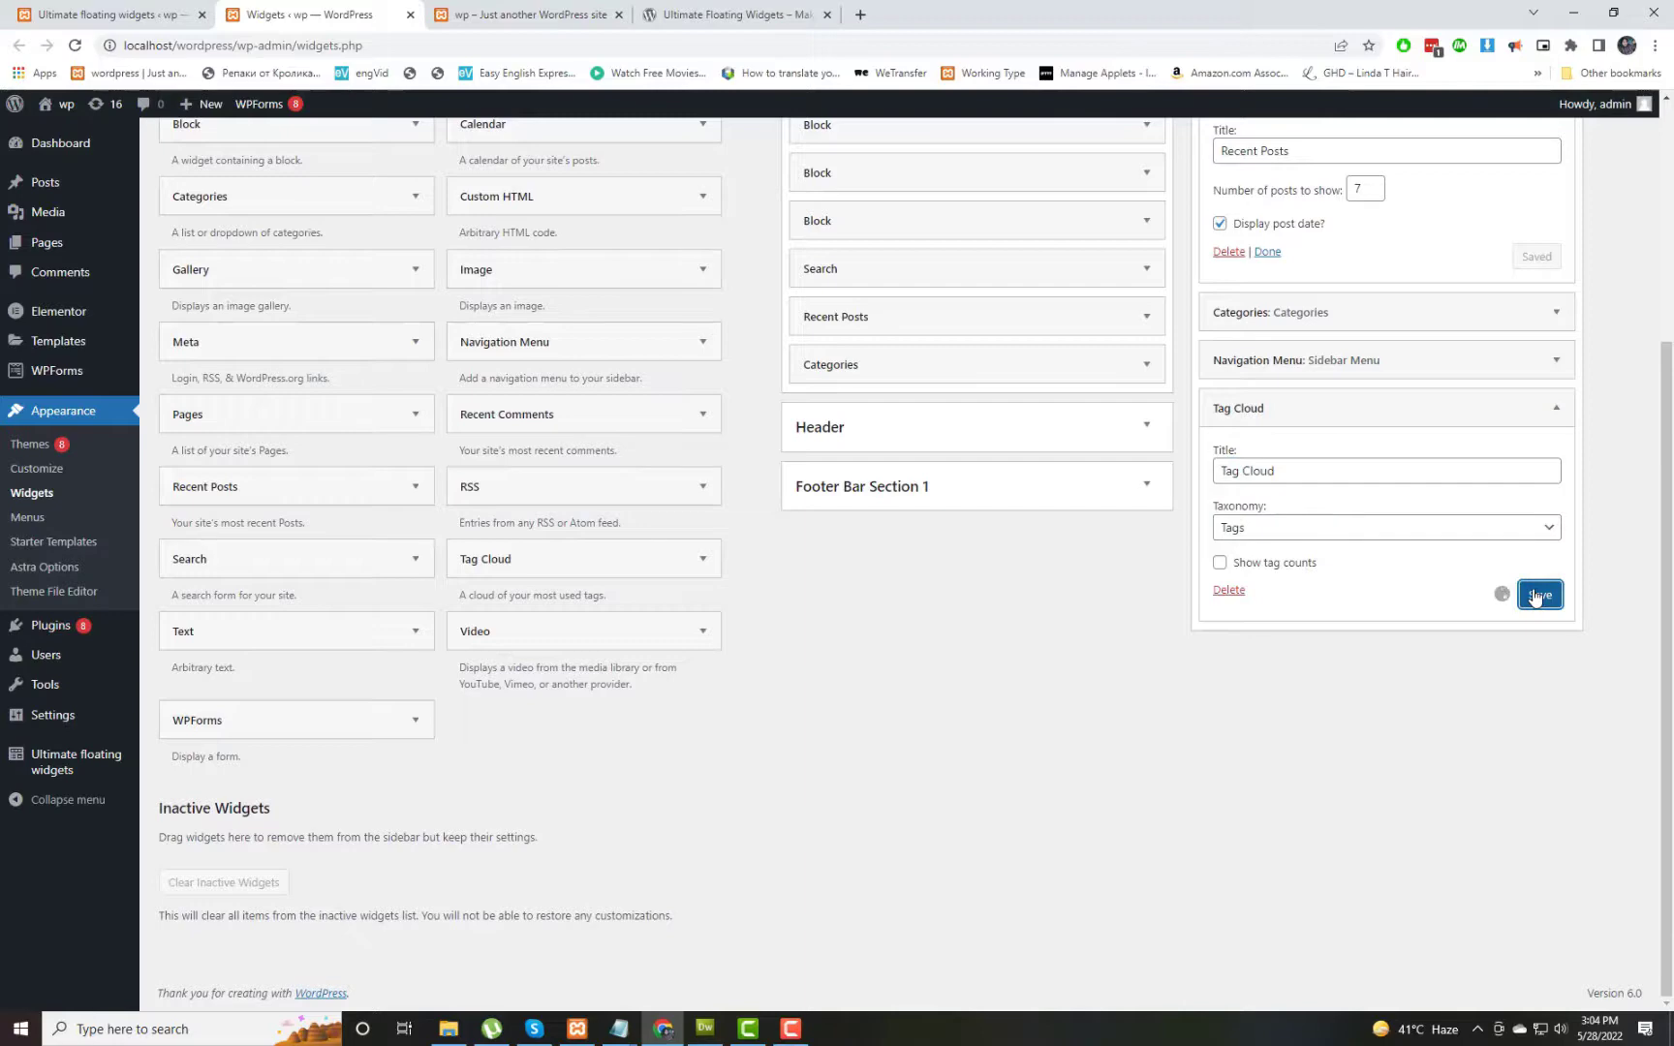
Step: Reload the site's front page to see the new floating sidebar
click(466, 8)
click(432, 44)
key(Return)
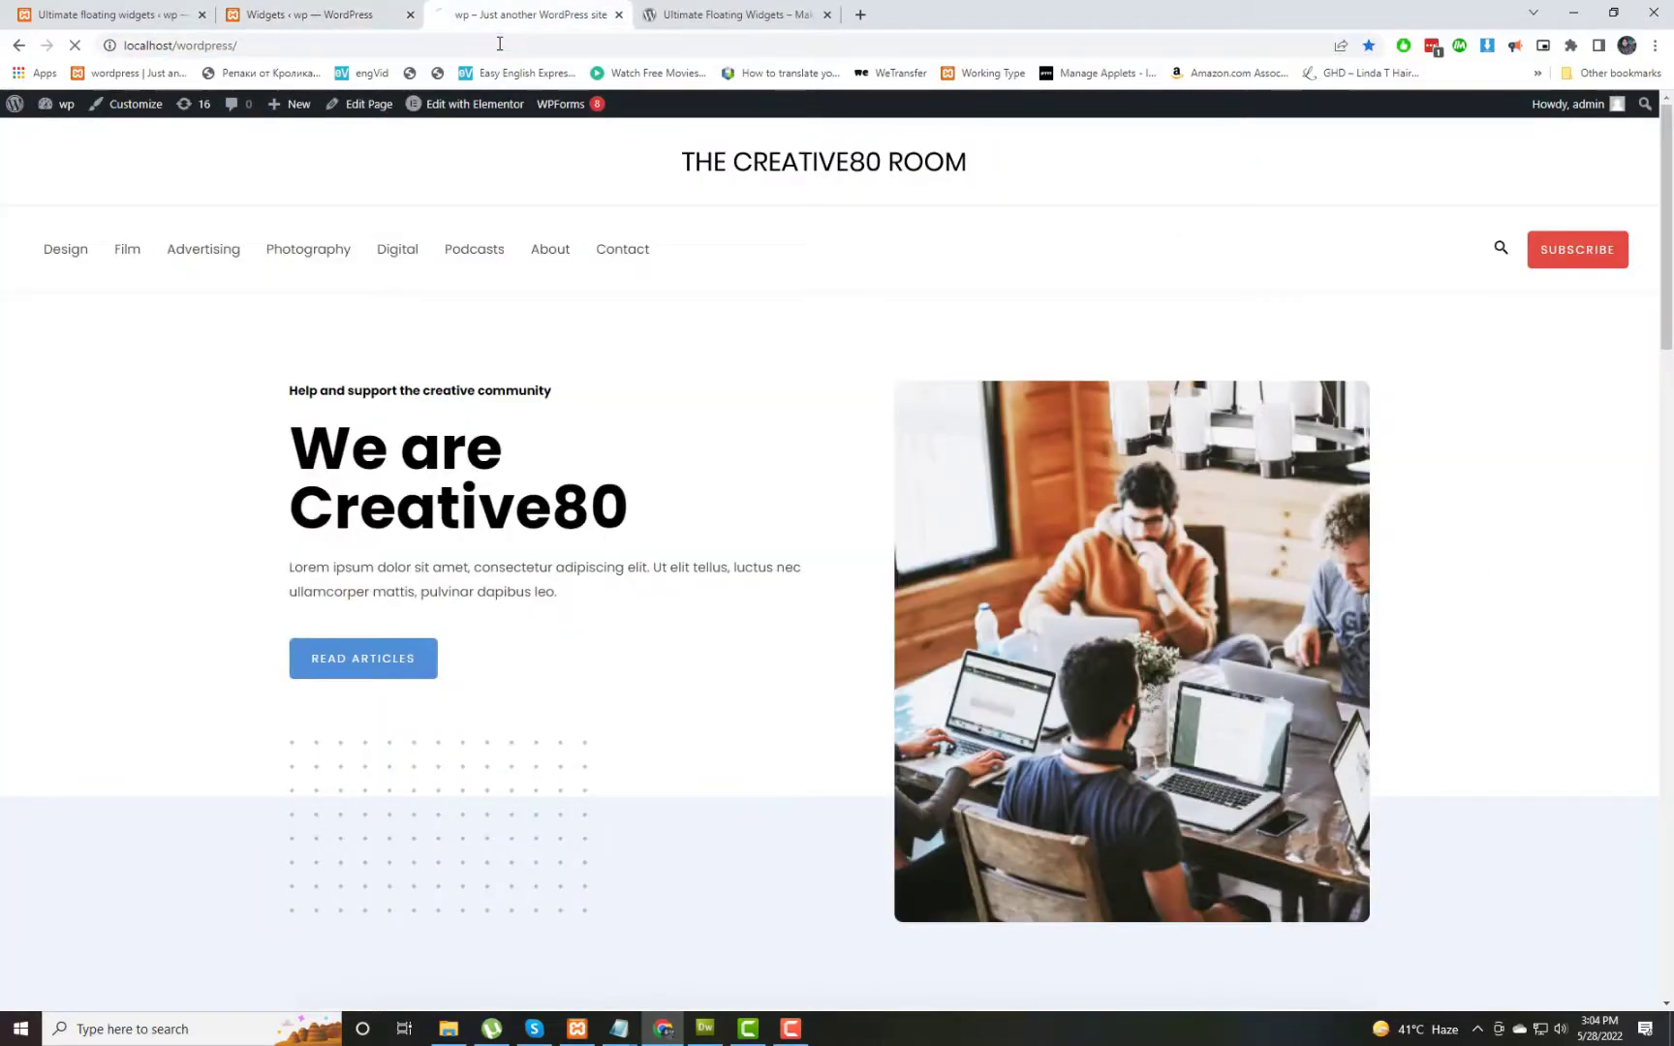
scroll(1621, 935, down, 4)
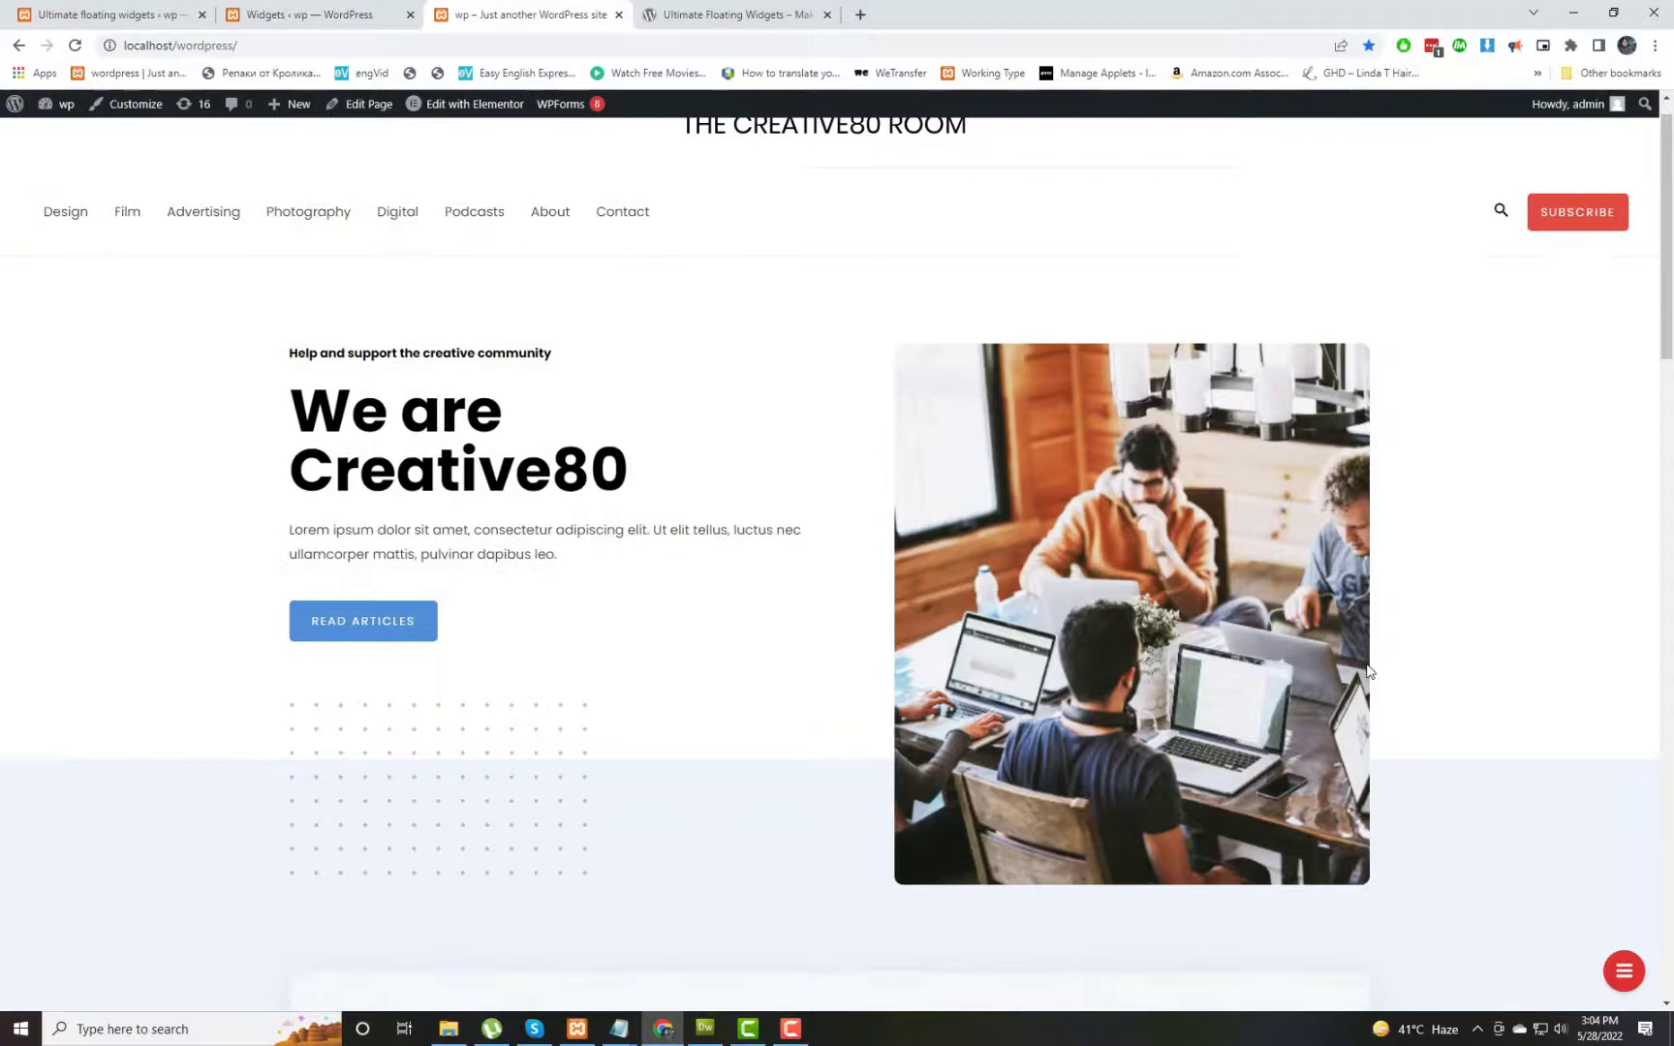
Step: Toggle the floating Recent Posts box closed and open again, leaving it open
click(1623, 970)
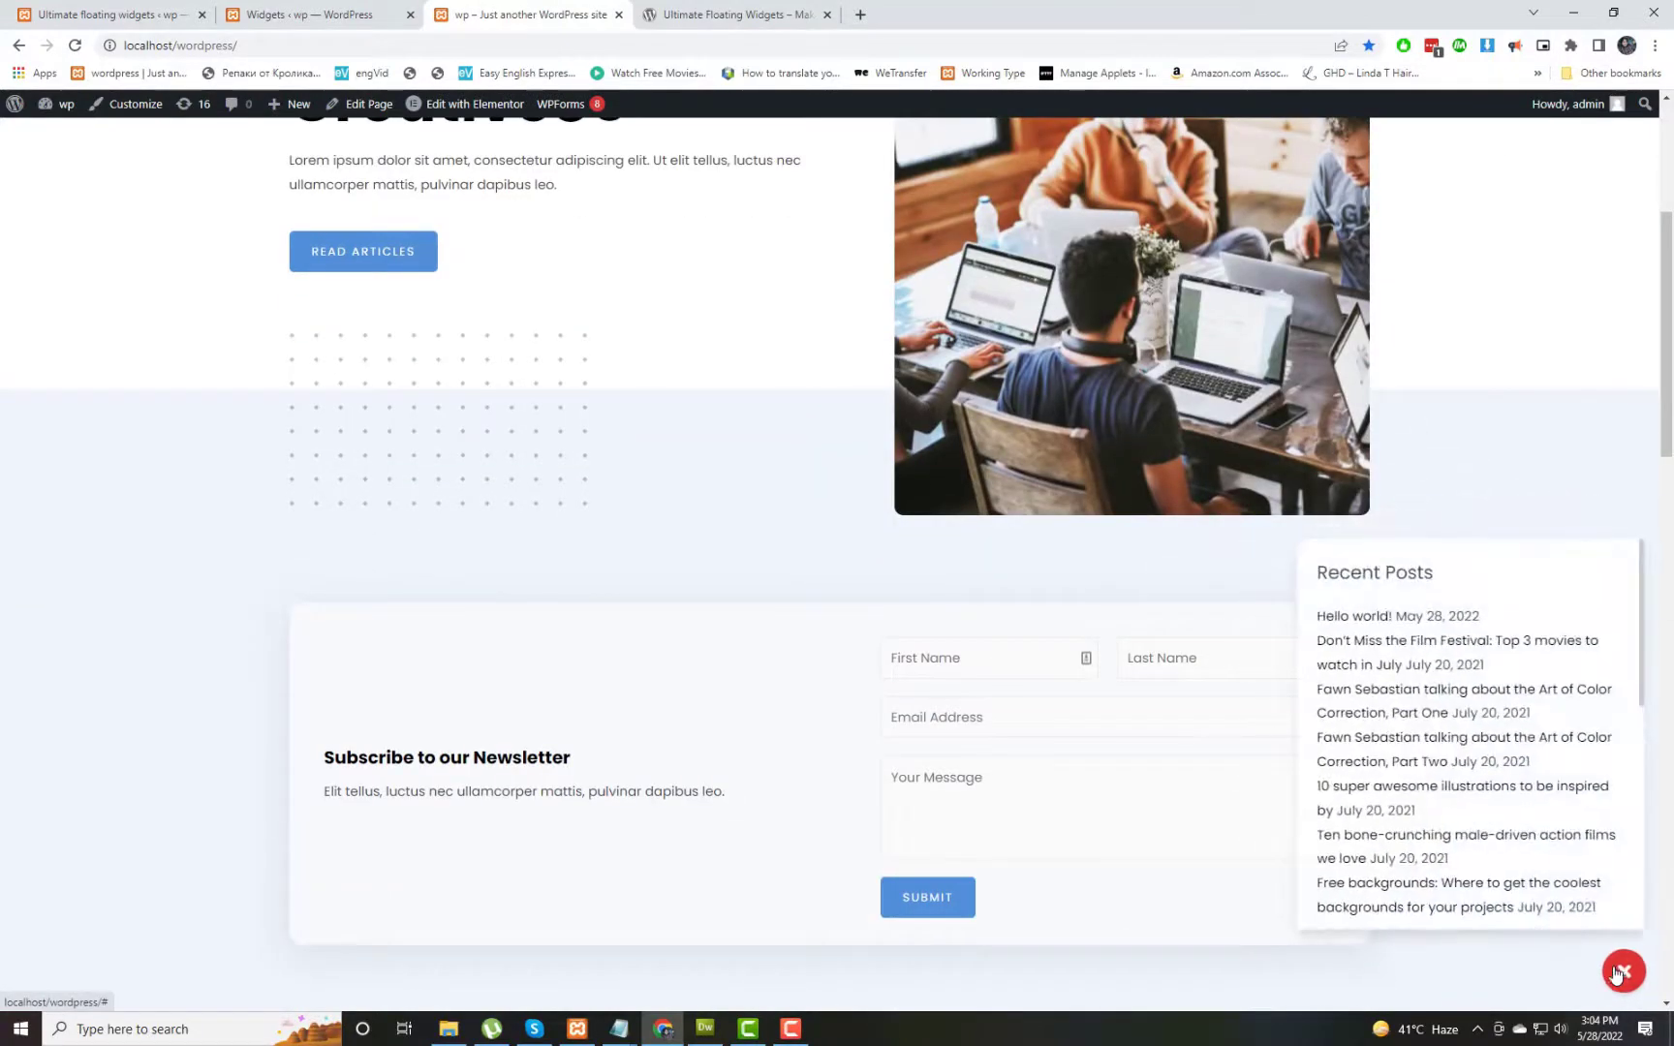
scroll(1546, 752, down, 4)
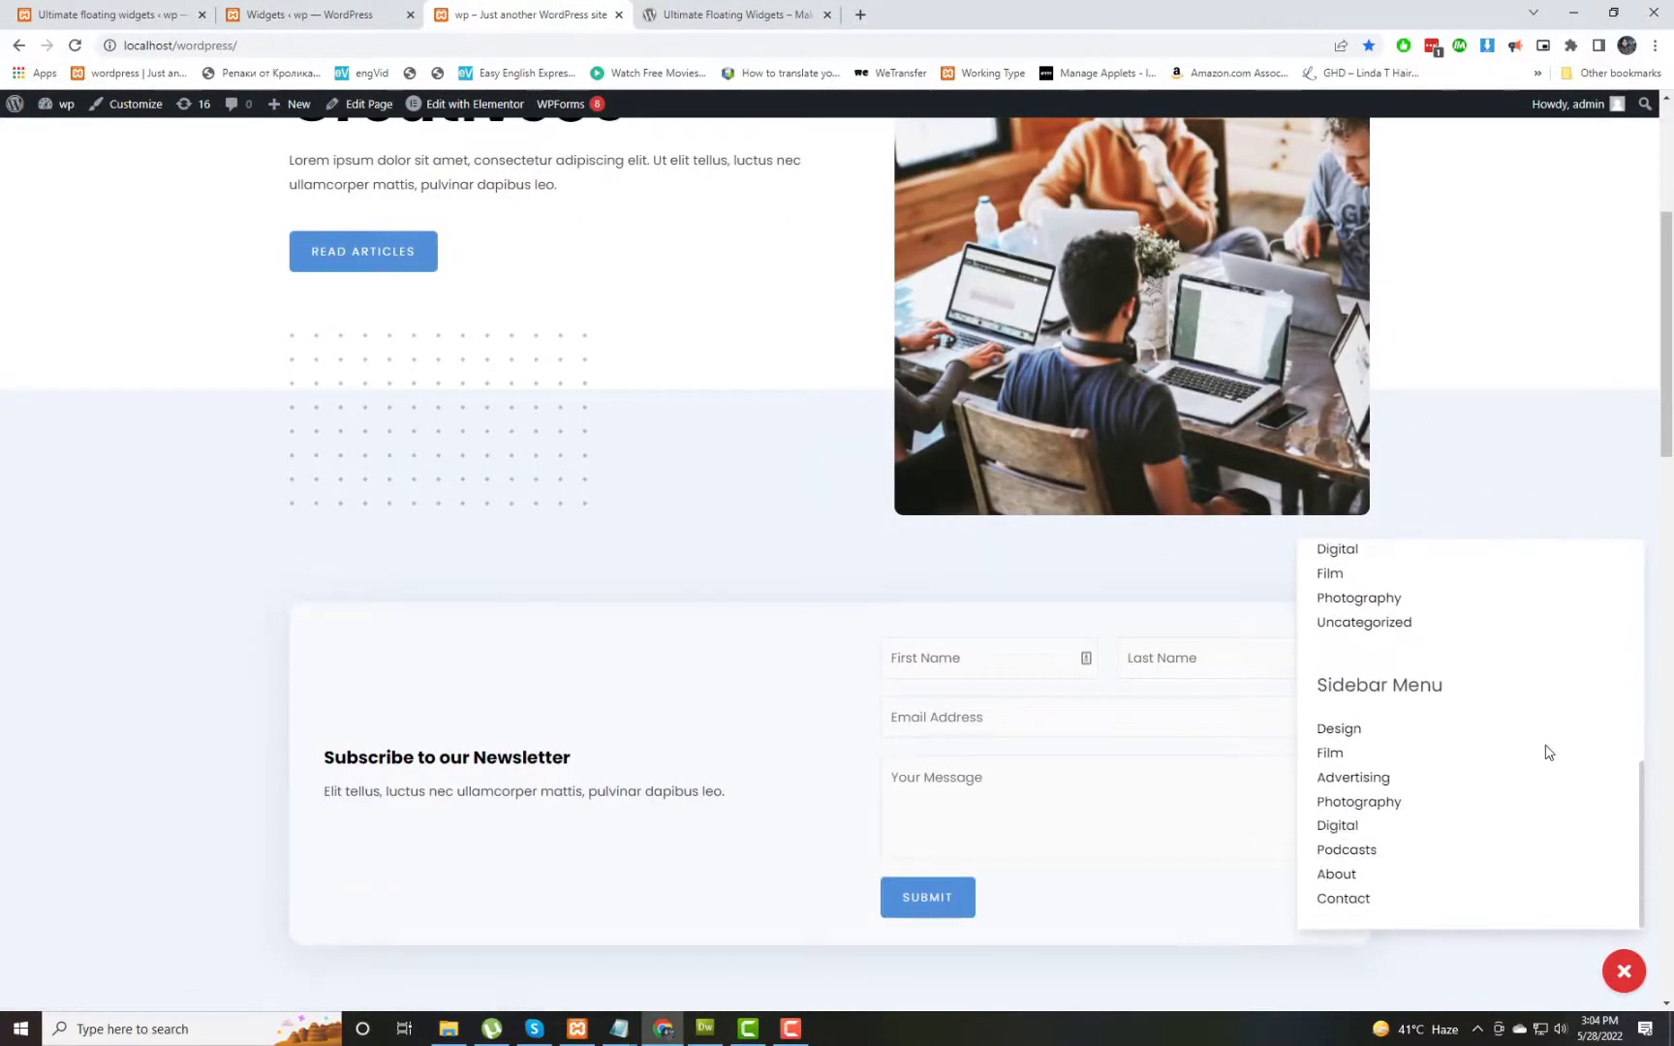
scroll(1546, 751, up, 4)
click(1613, 979)
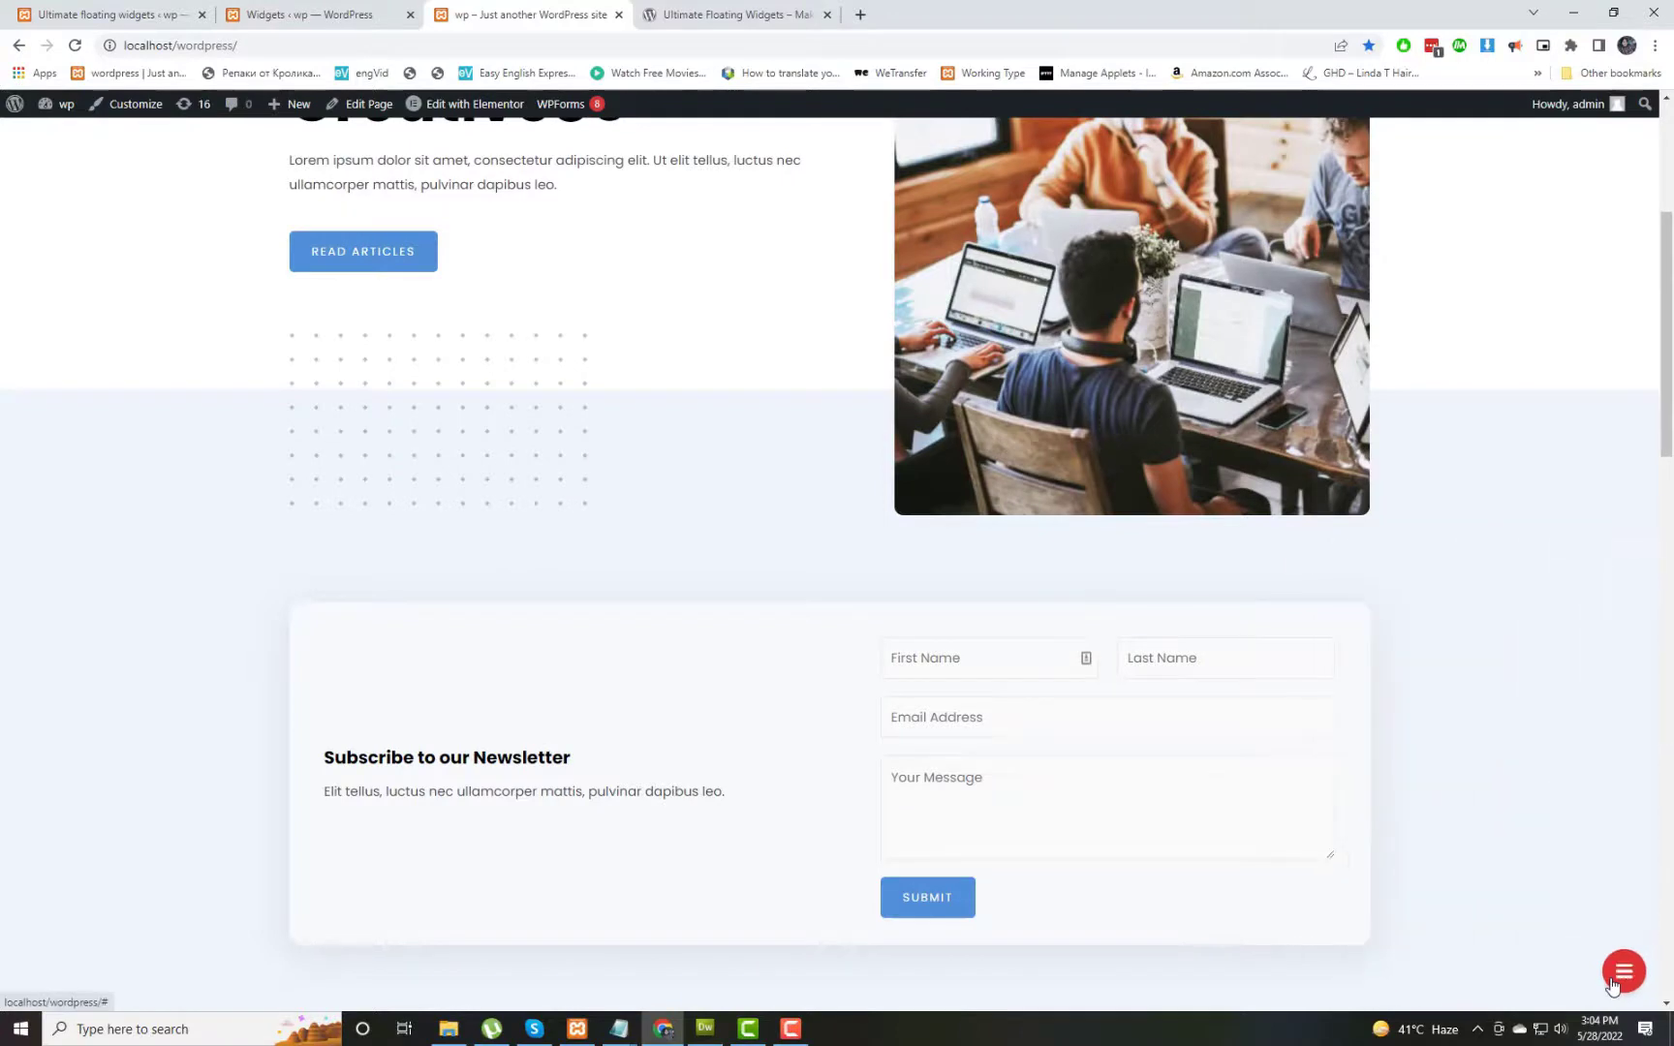
scroll(1464, 672, down, 5)
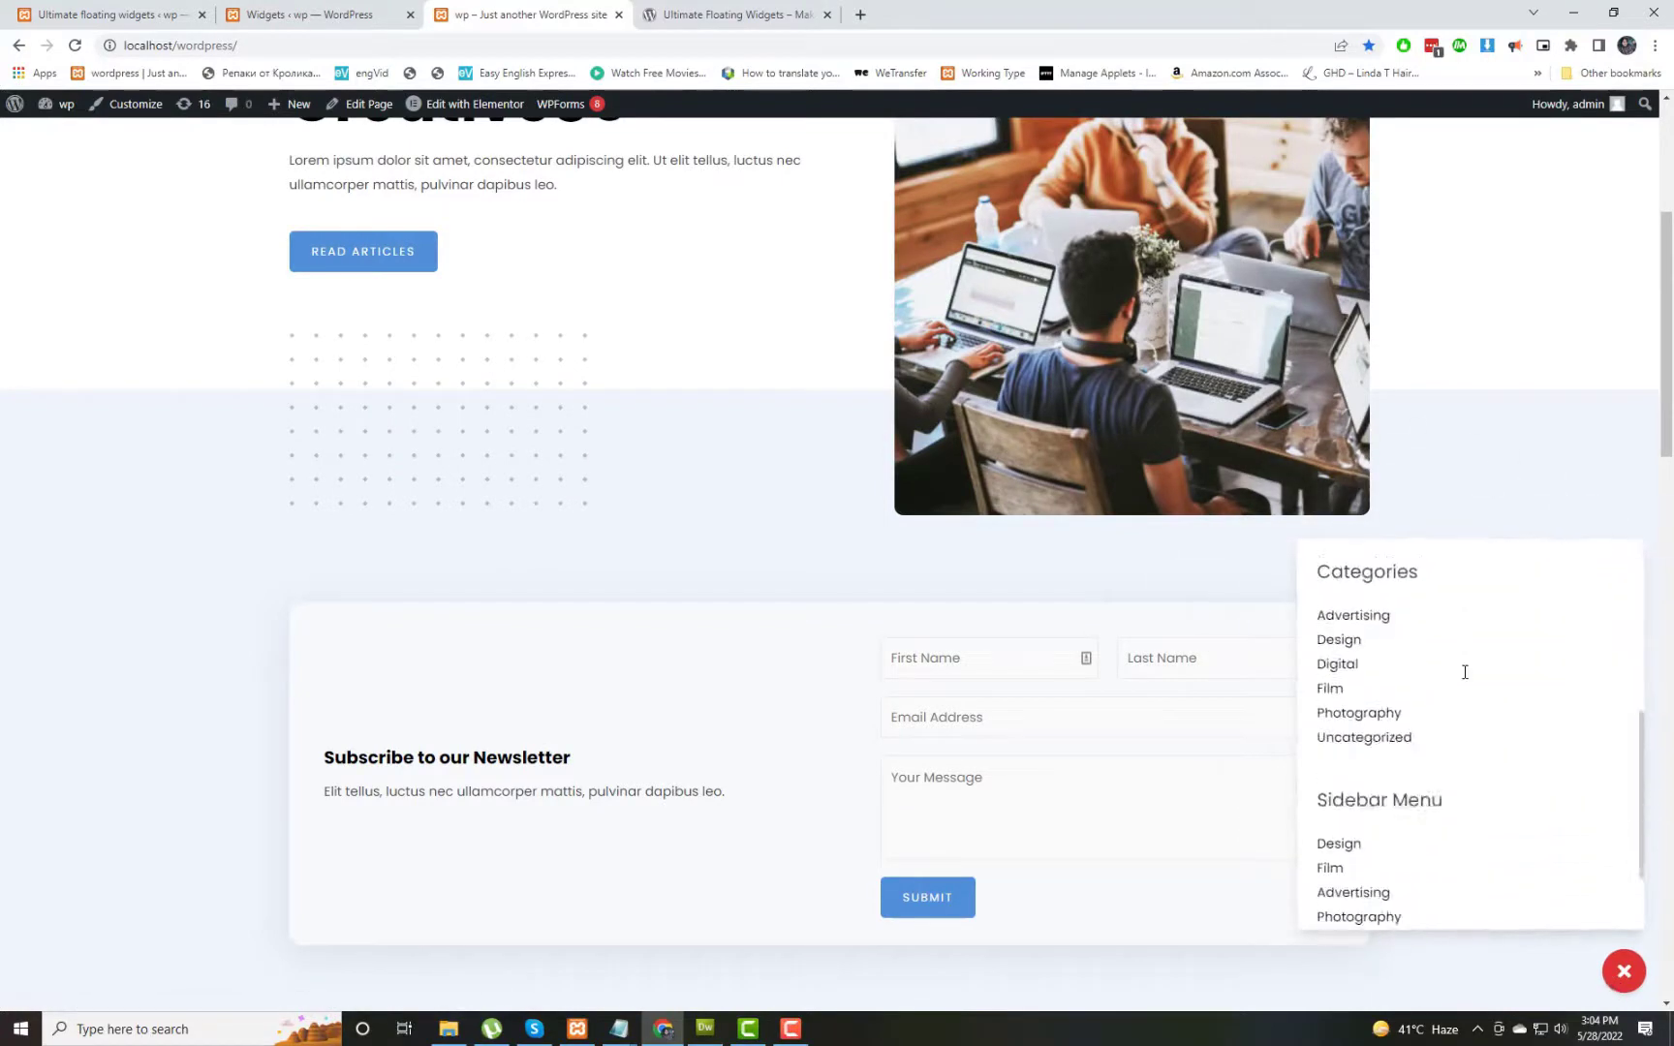
scroll(1501, 796, up, 5)
scroll(1484, 429, up, 4)
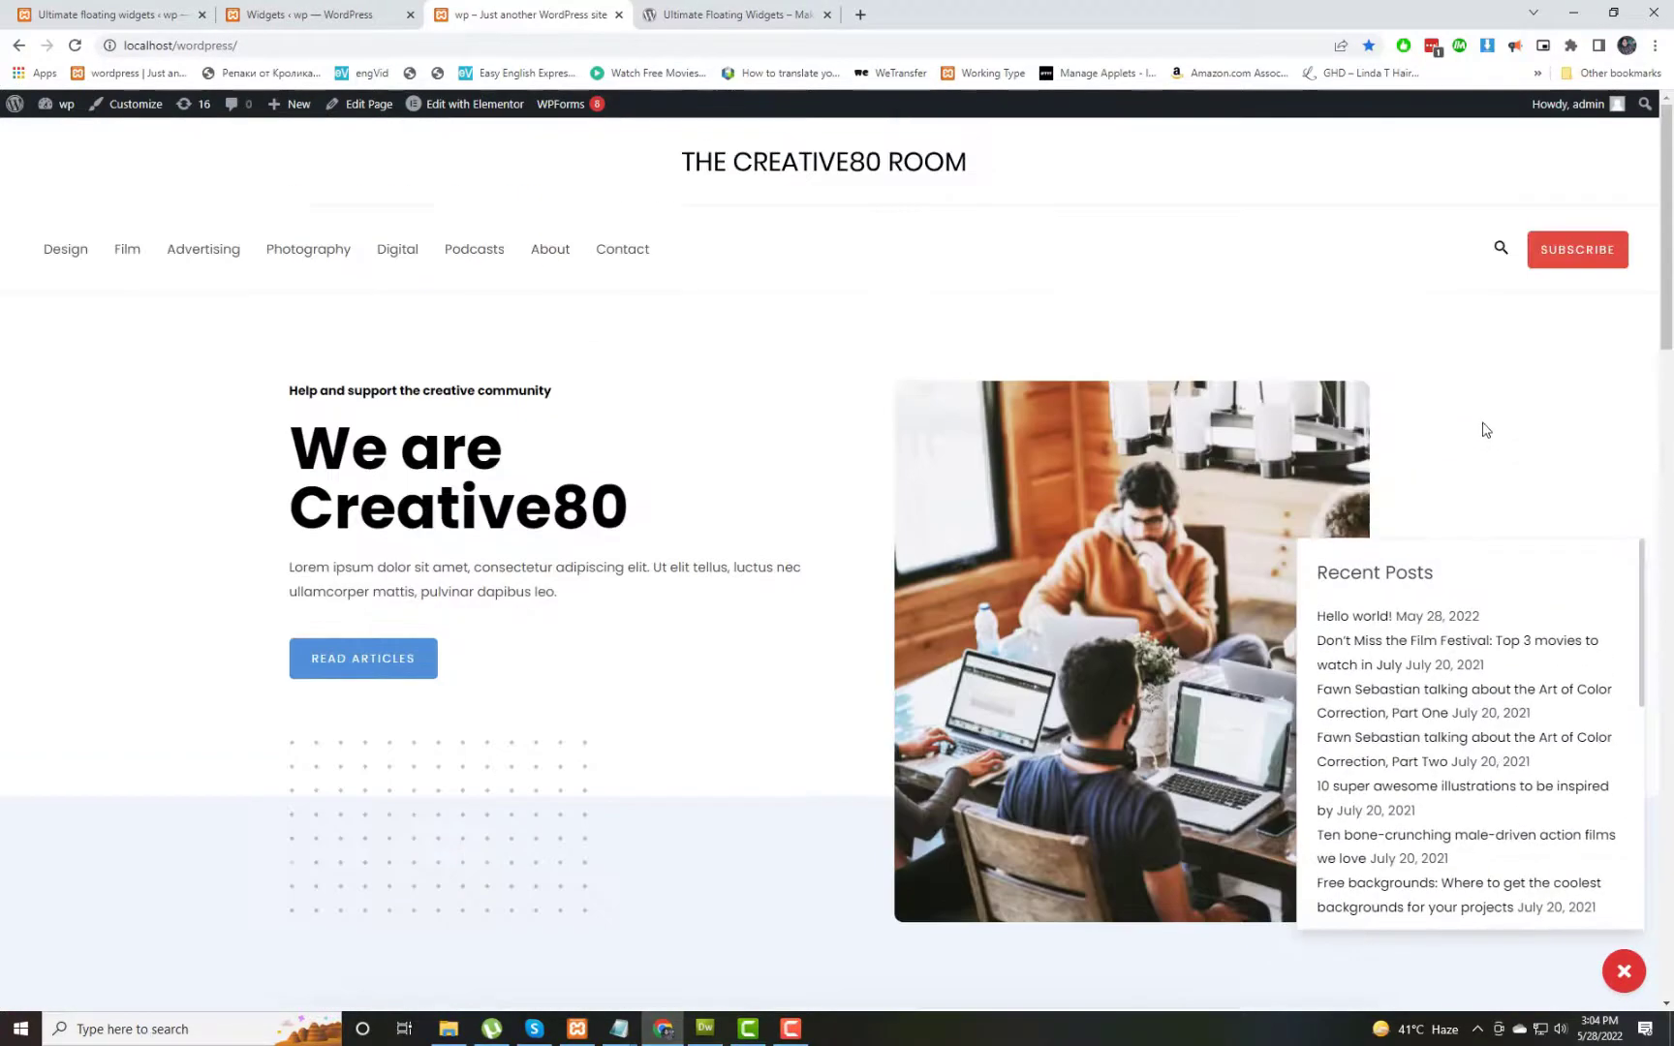
click(1619, 974)
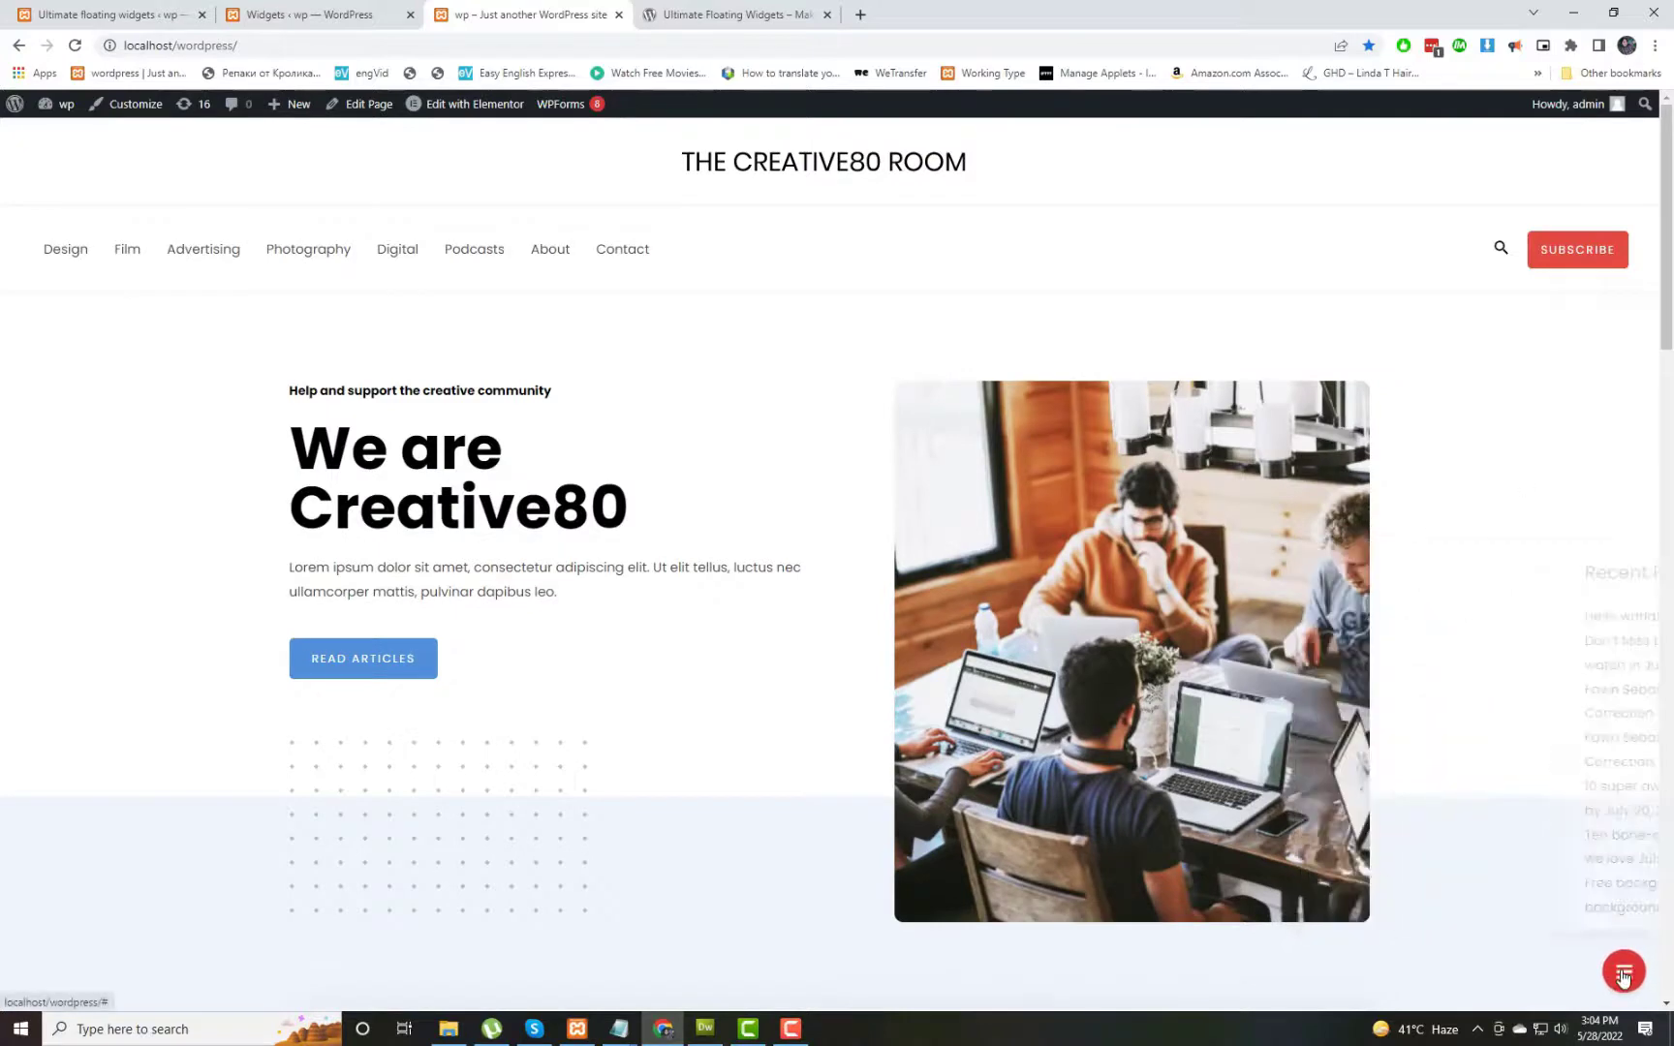
click(1619, 973)
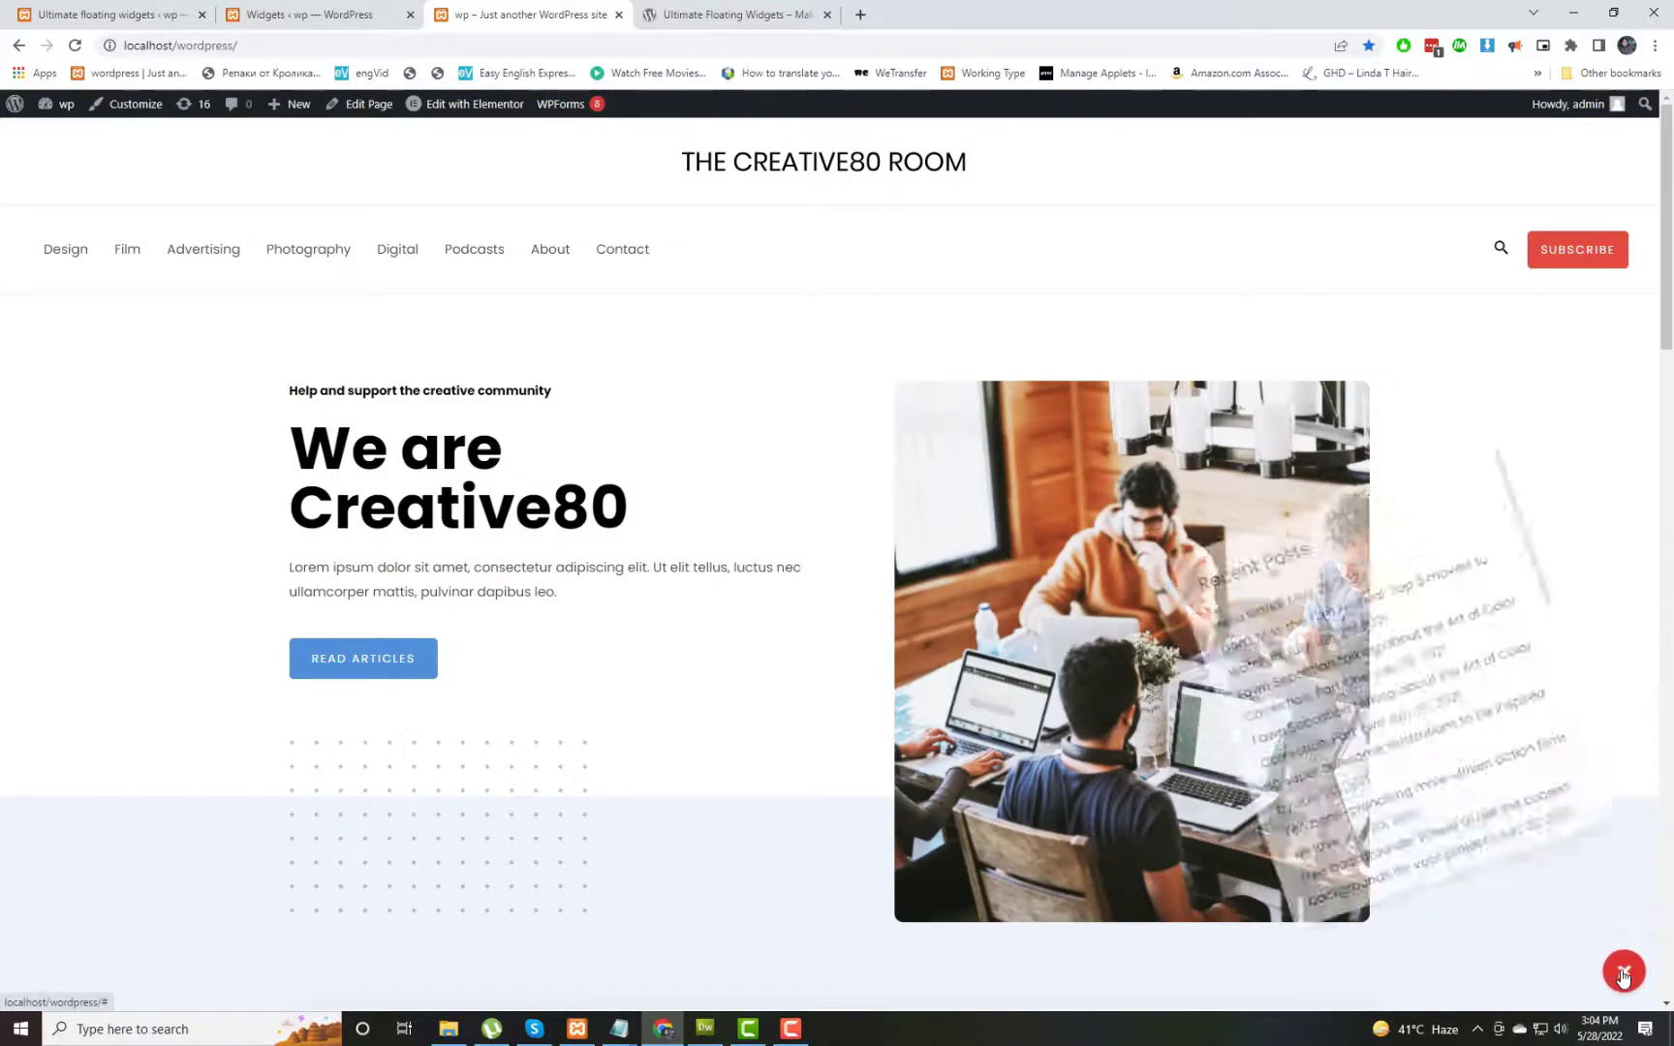
Step: Edit Floating Sidebar to open with bounceIn and close with bounceOutDown, then save
click(123, 12)
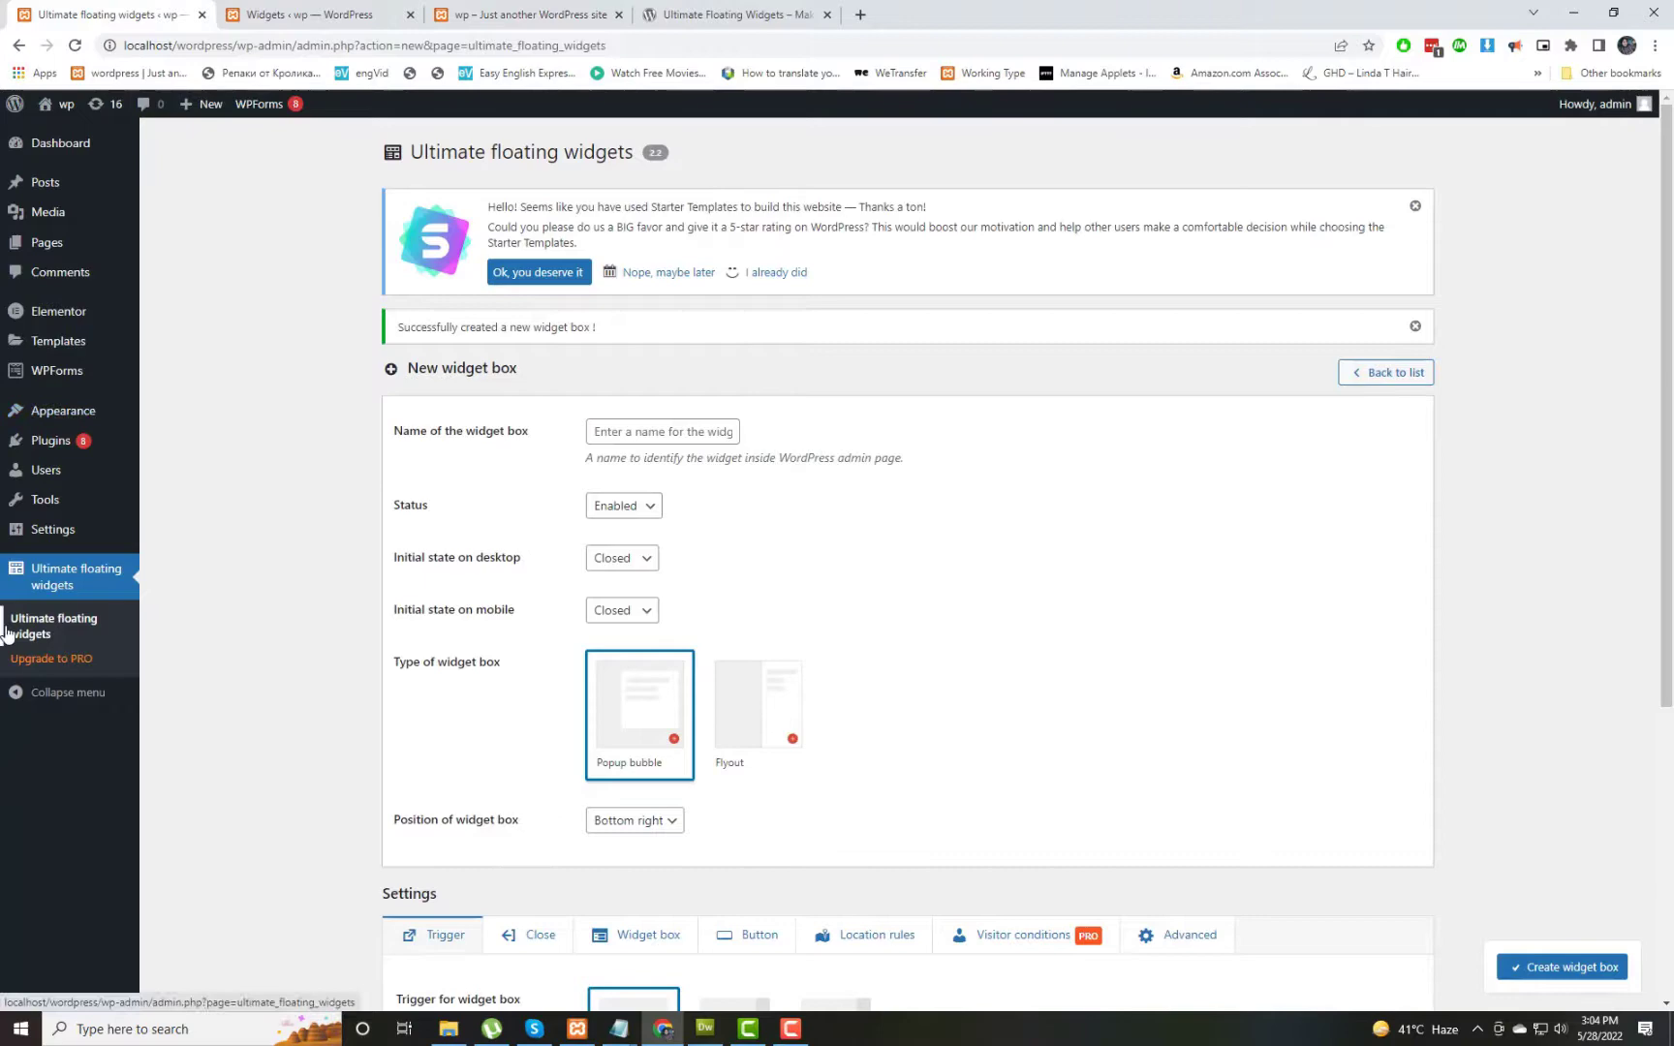
click(55, 627)
click(461, 429)
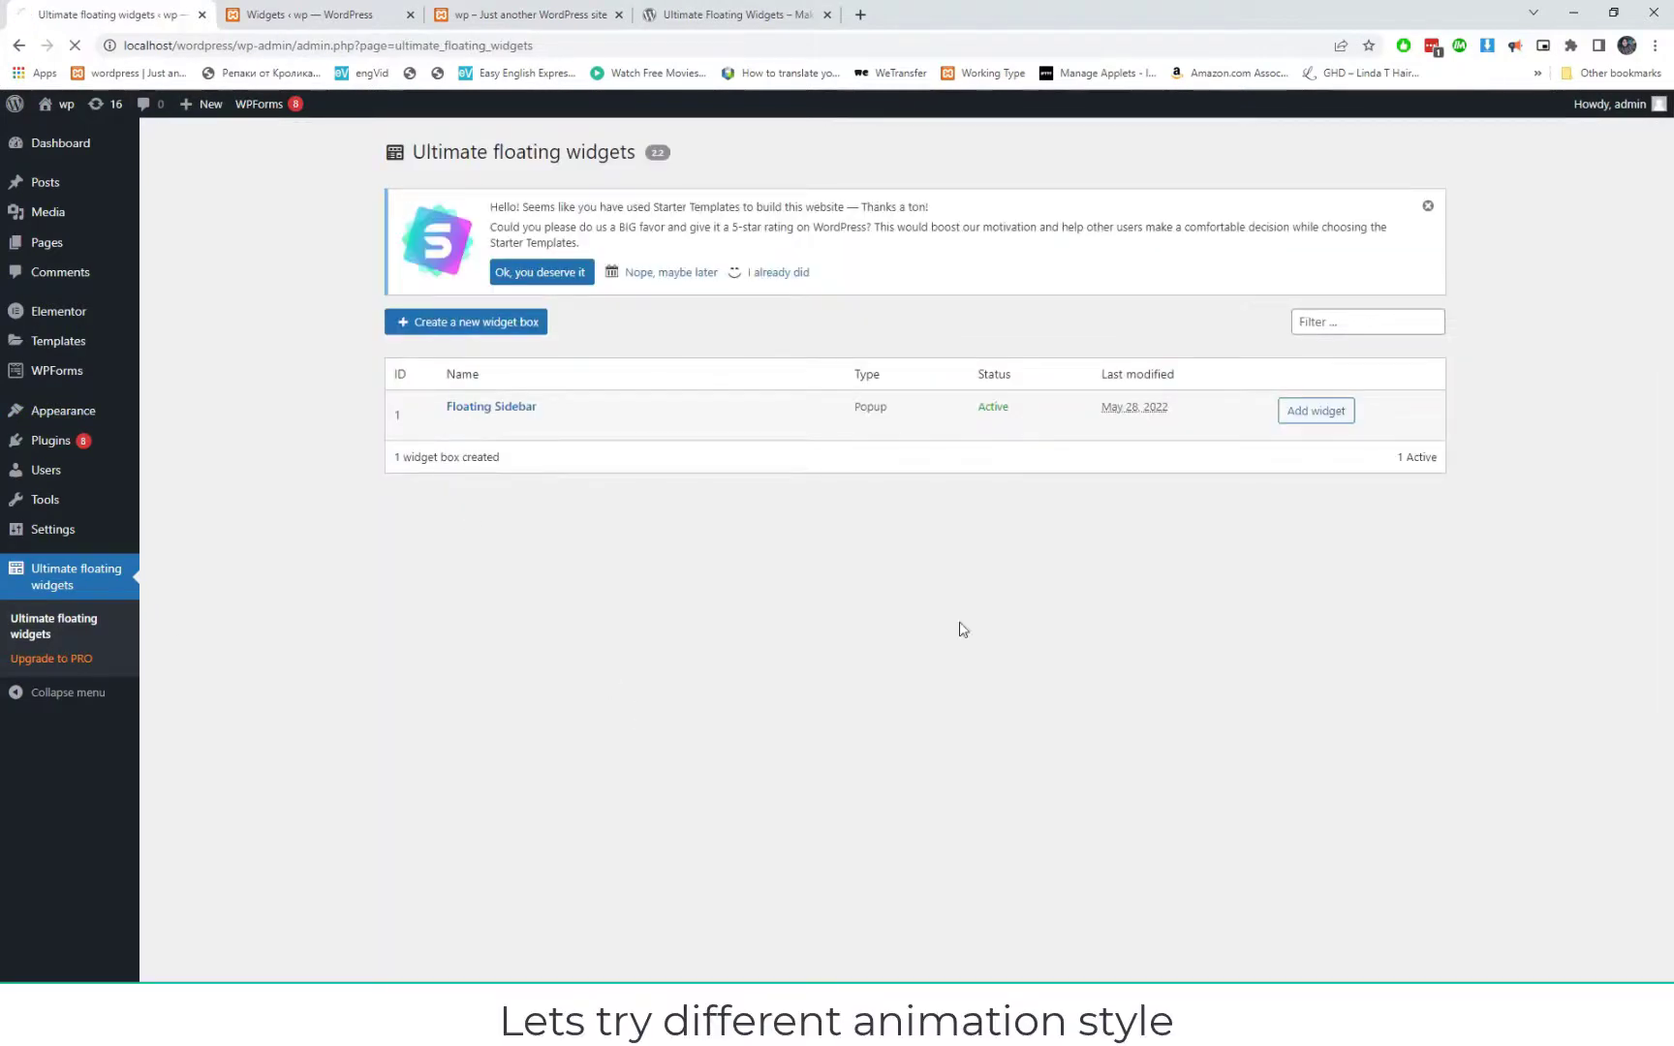
scroll(1051, 811, down, 4)
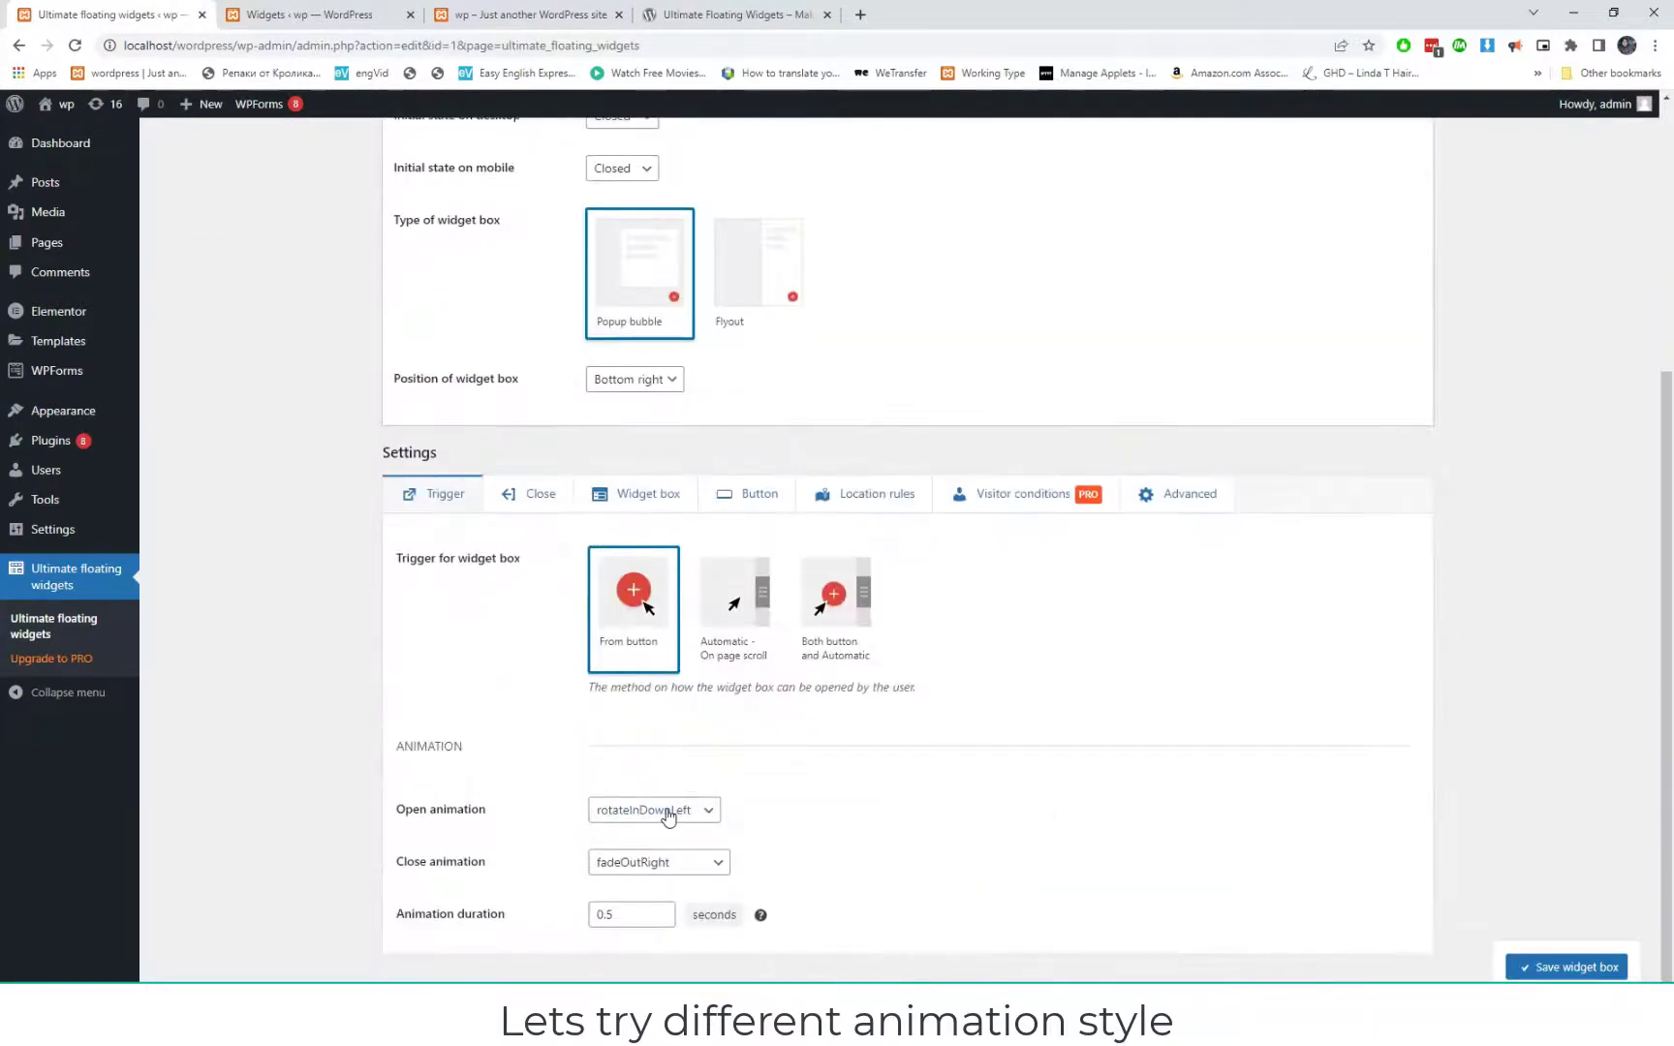
click(666, 812)
click(614, 473)
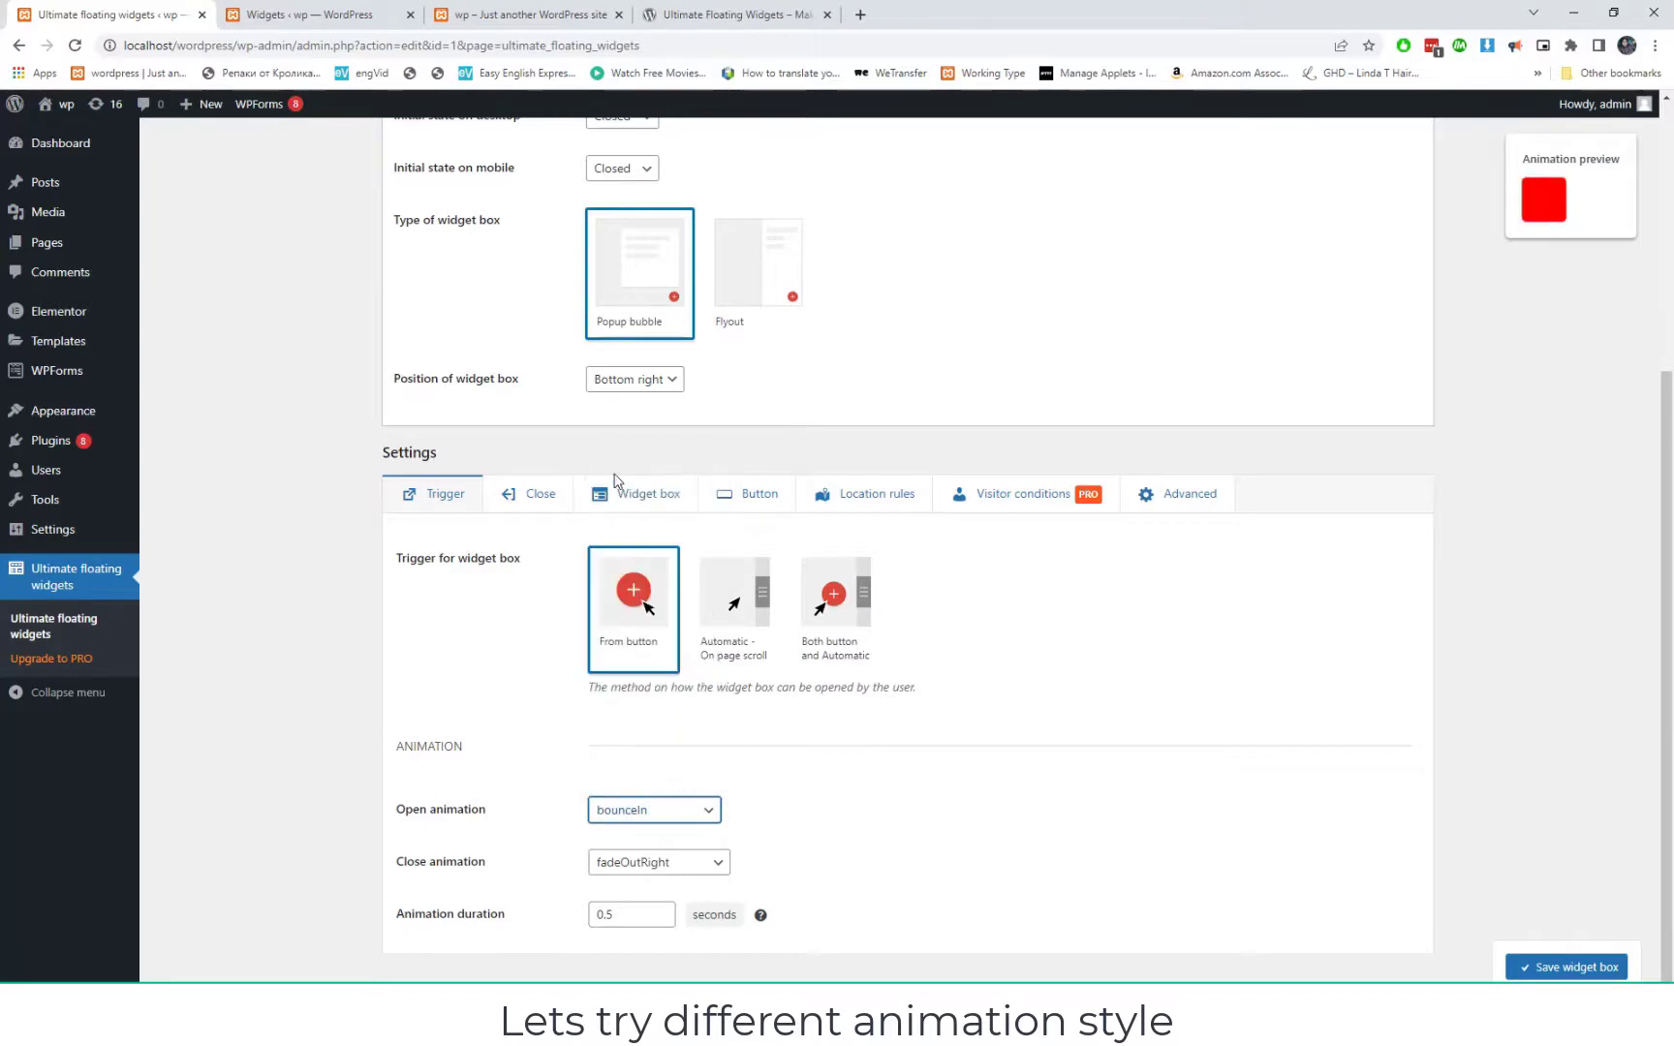
click(632, 867)
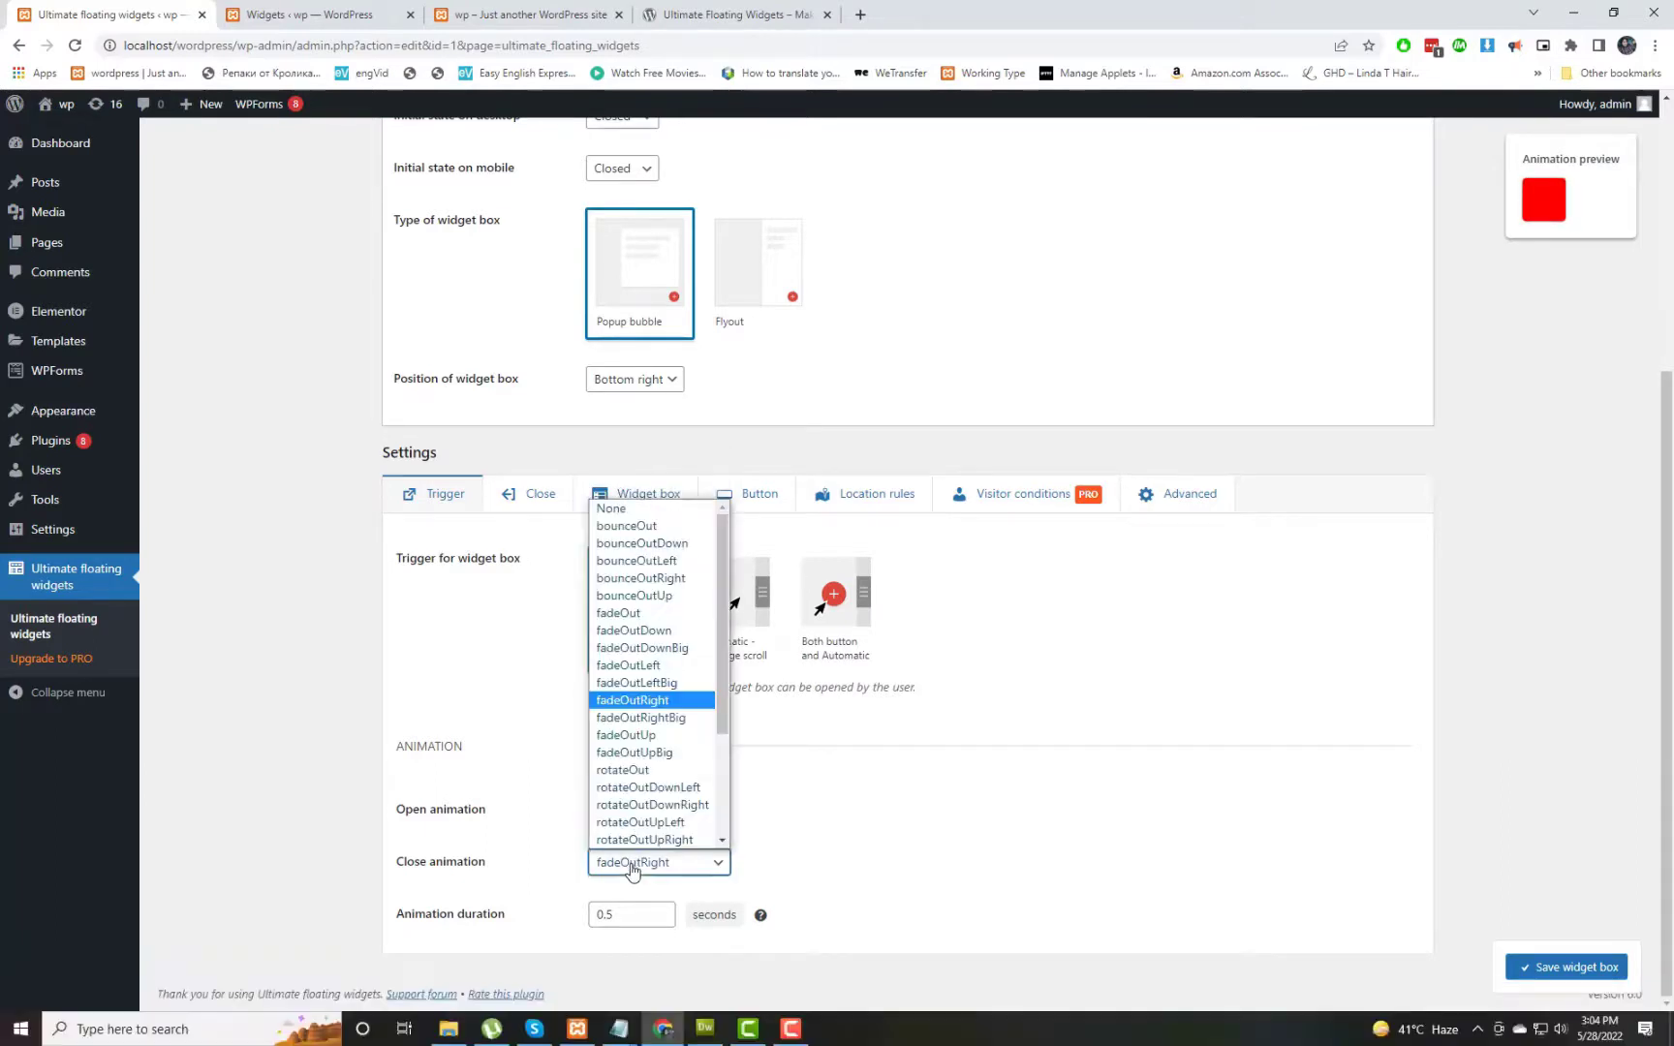
click(641, 543)
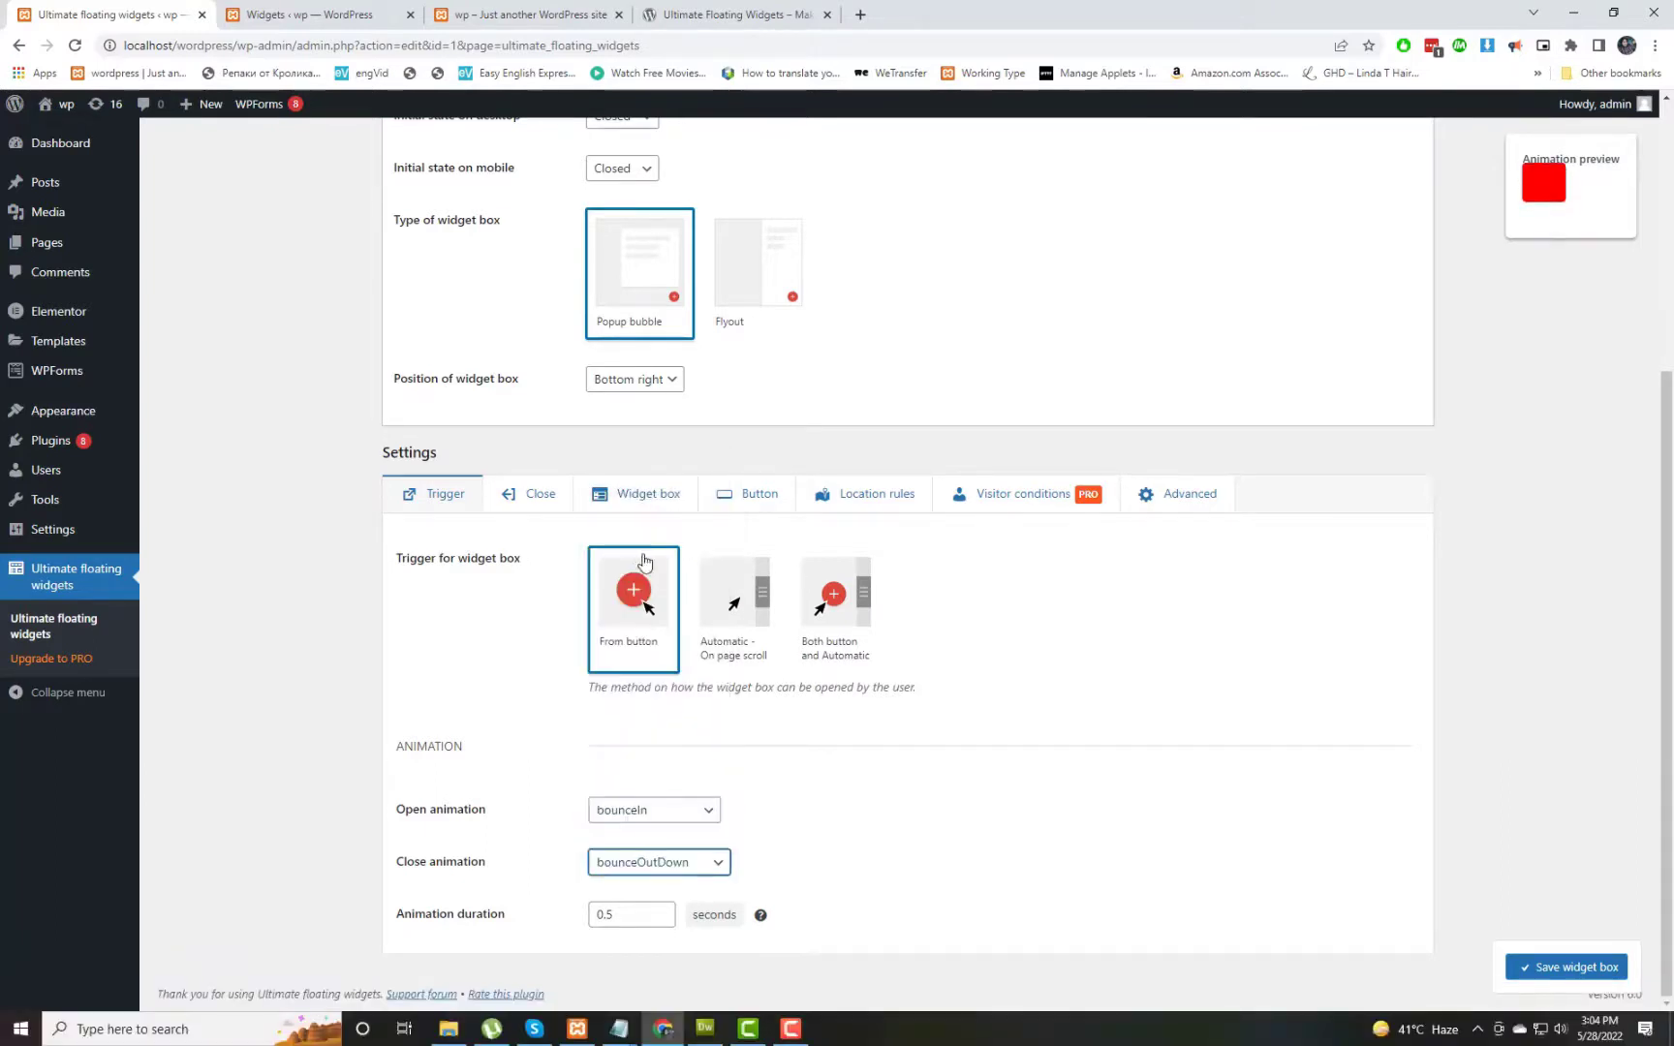
click(1557, 968)
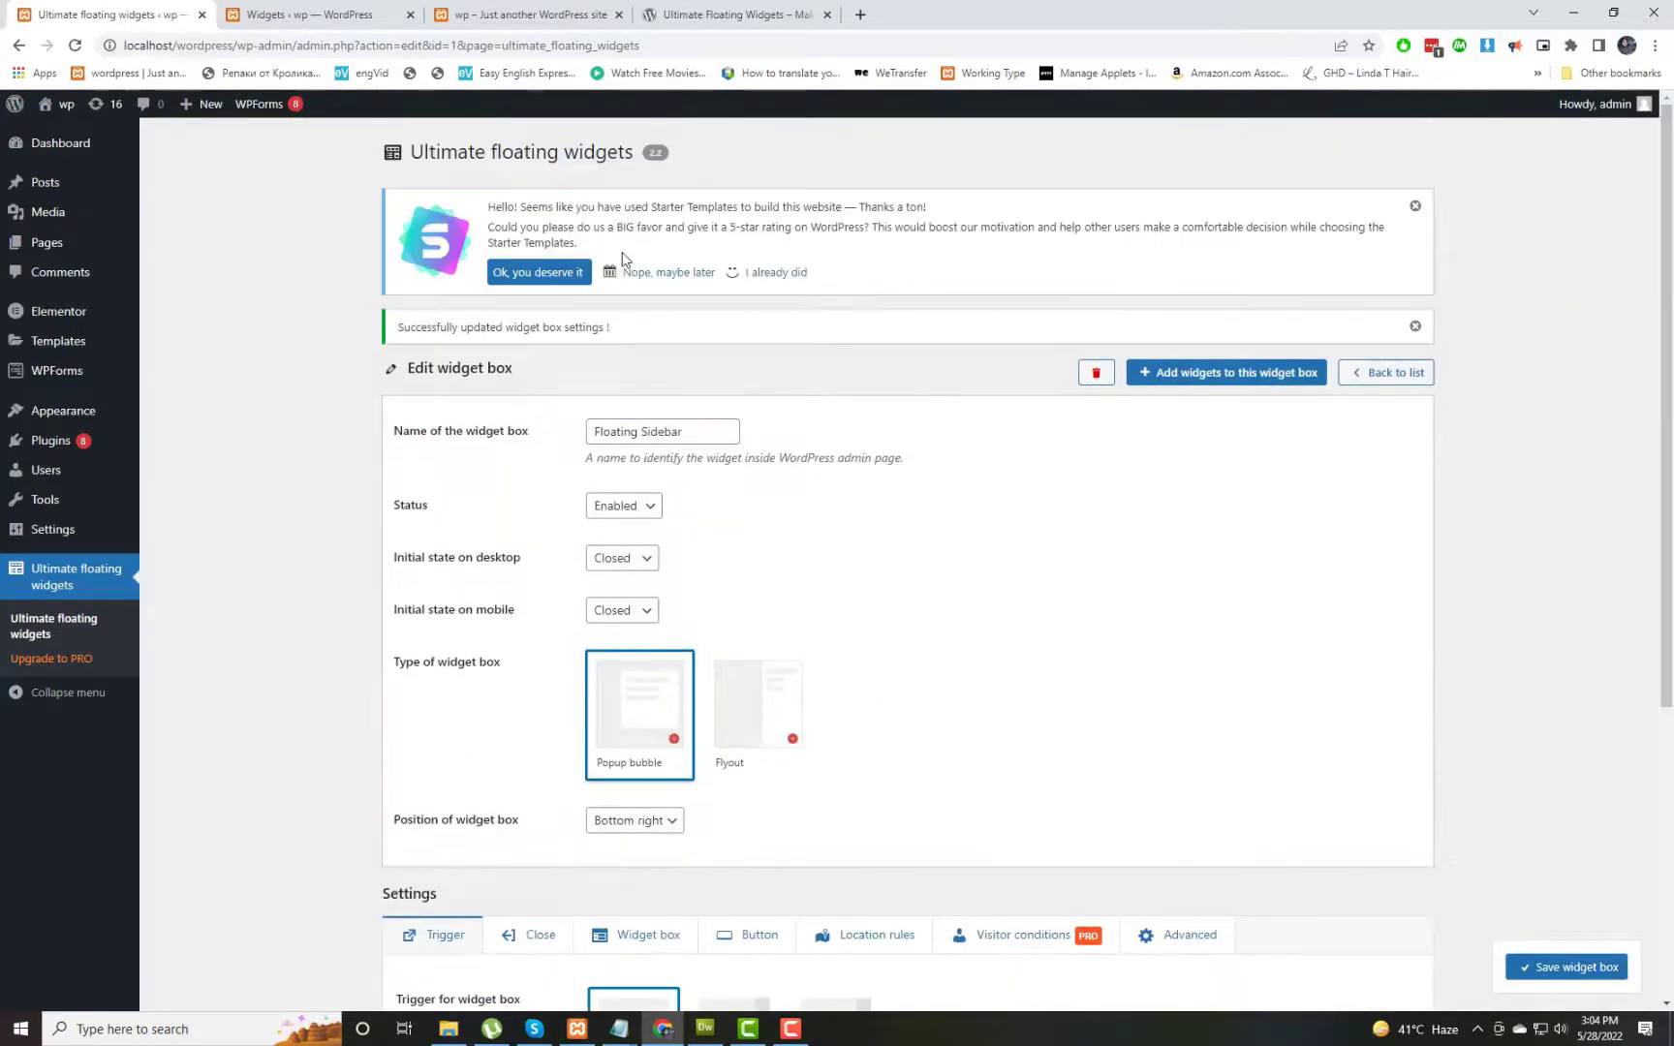
click(526, 8)
right_click(724, 350)
click(774, 411)
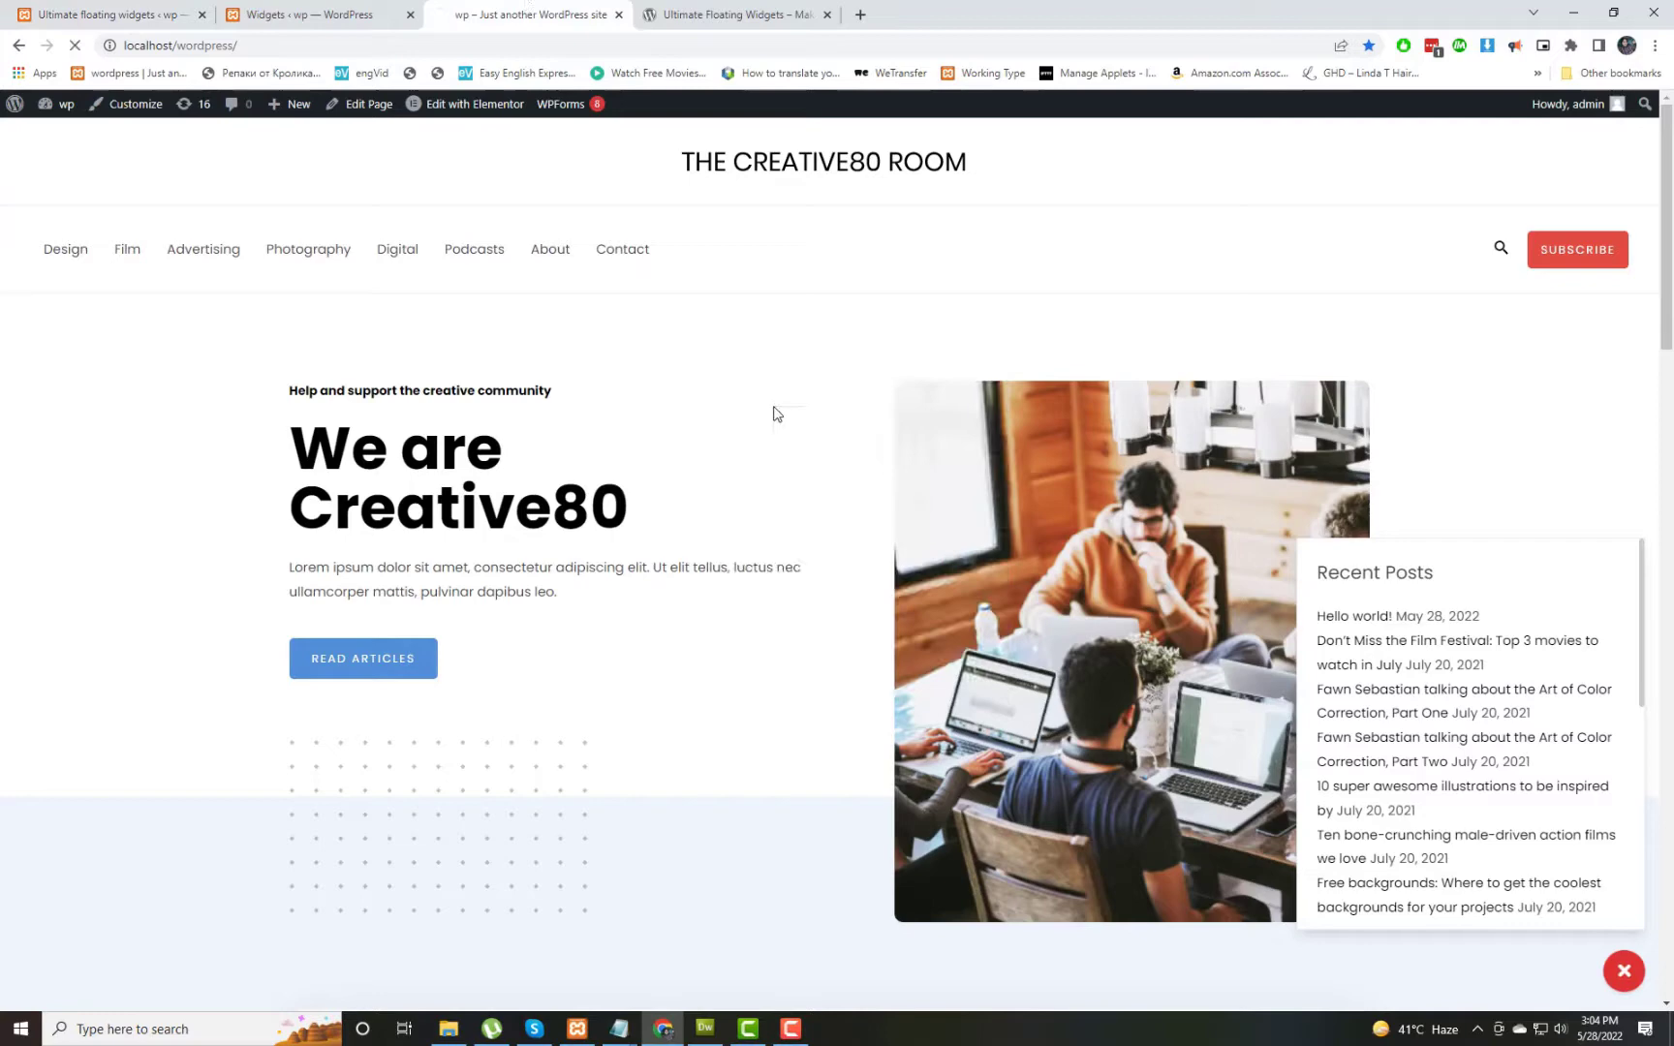
click(1623, 971)
scroll(1535, 775, down, 5)
scroll(1537, 736, up, 5)
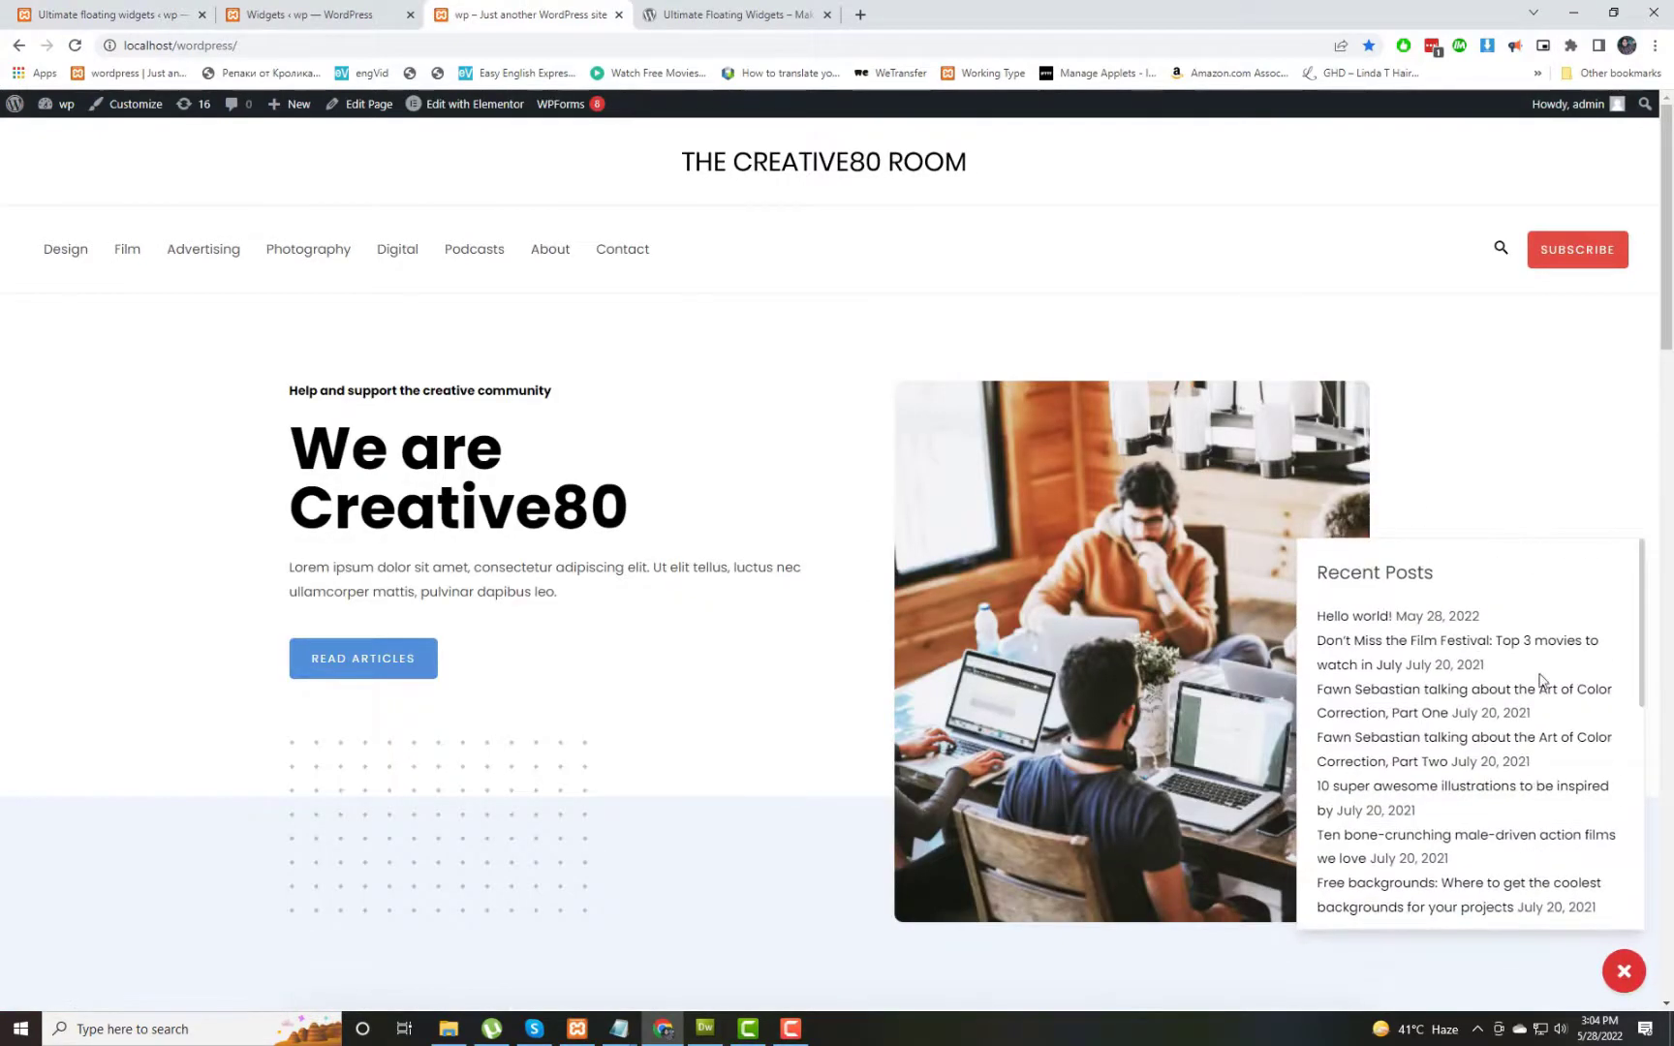
Step: Turn the Floating Sidebar into a left-side Flyout that opens automatically at 60% page scroll
click(126, 12)
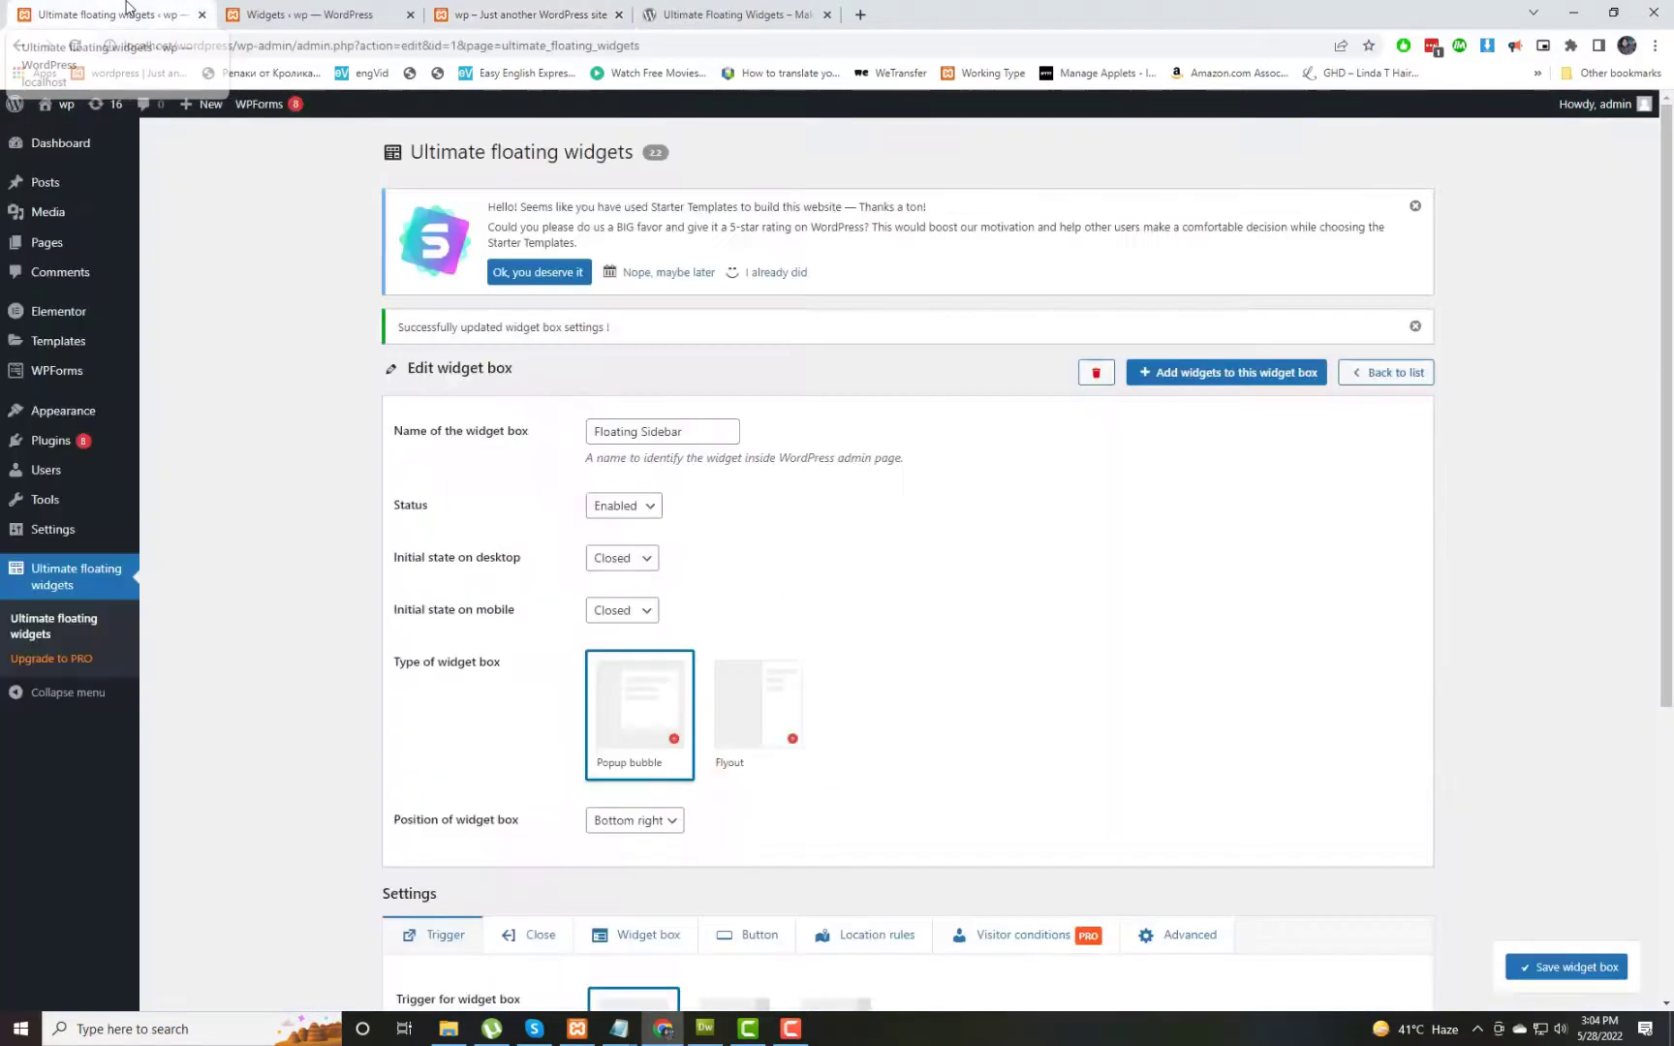
scroll(565, 567, down, 2)
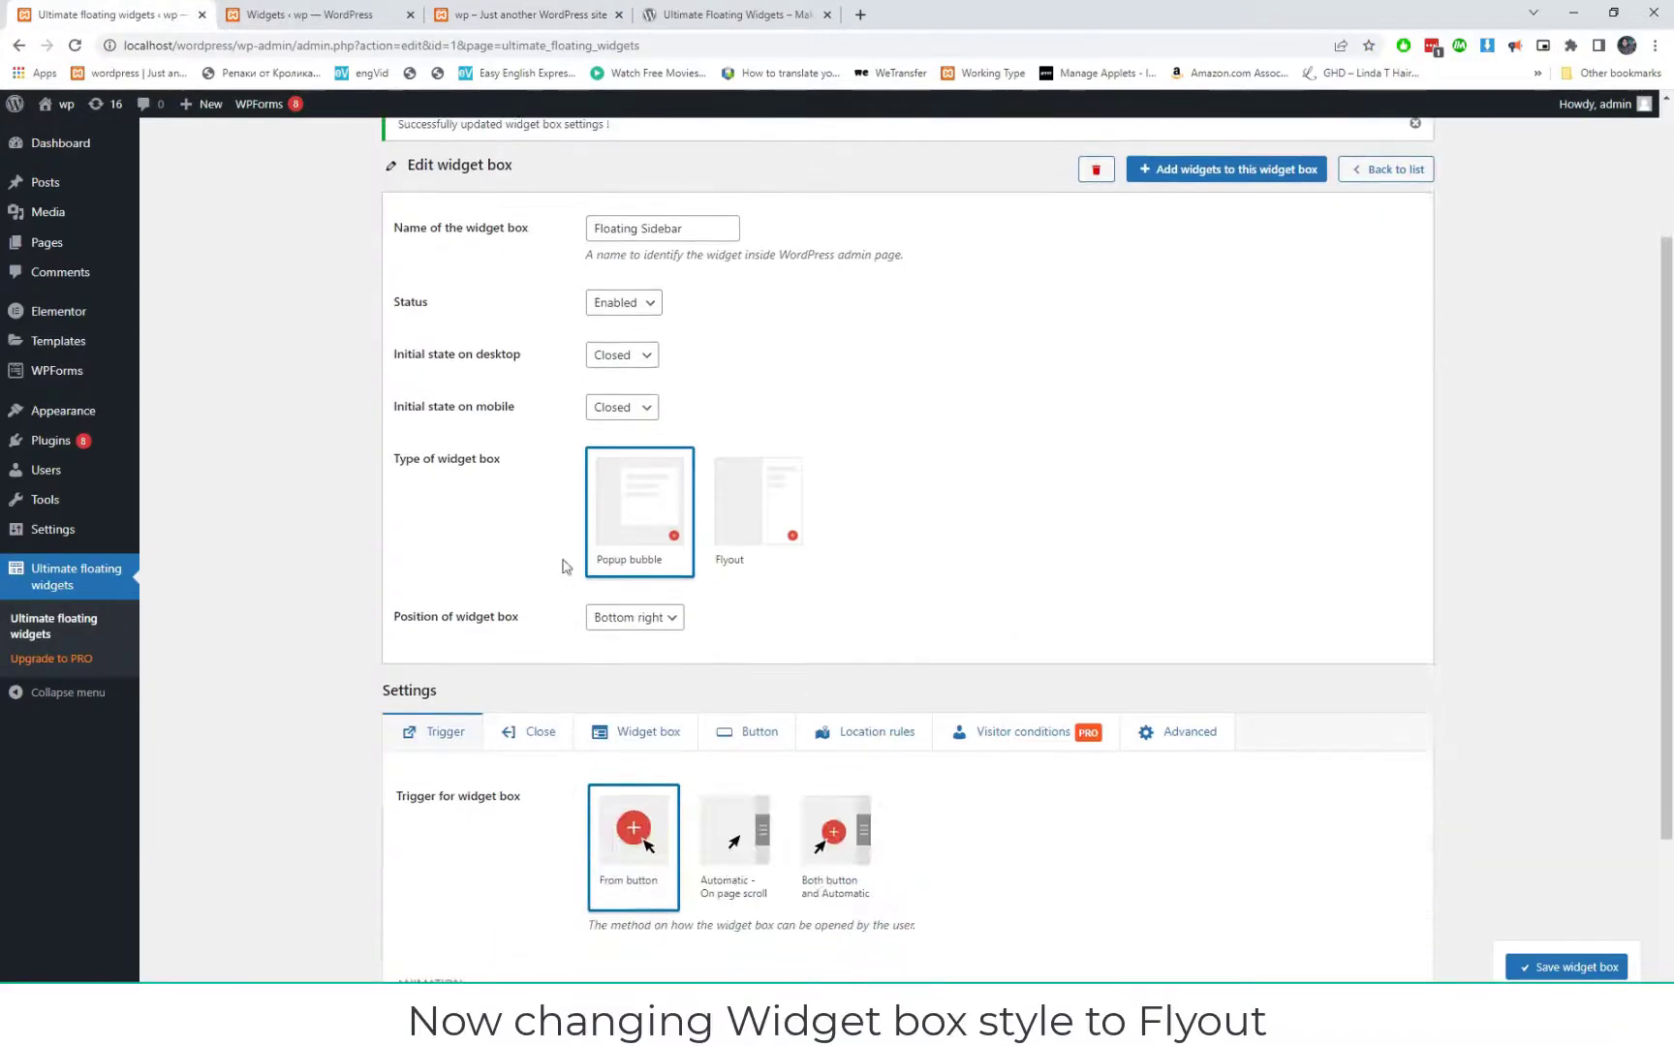
drag(419, 461, 399, 461)
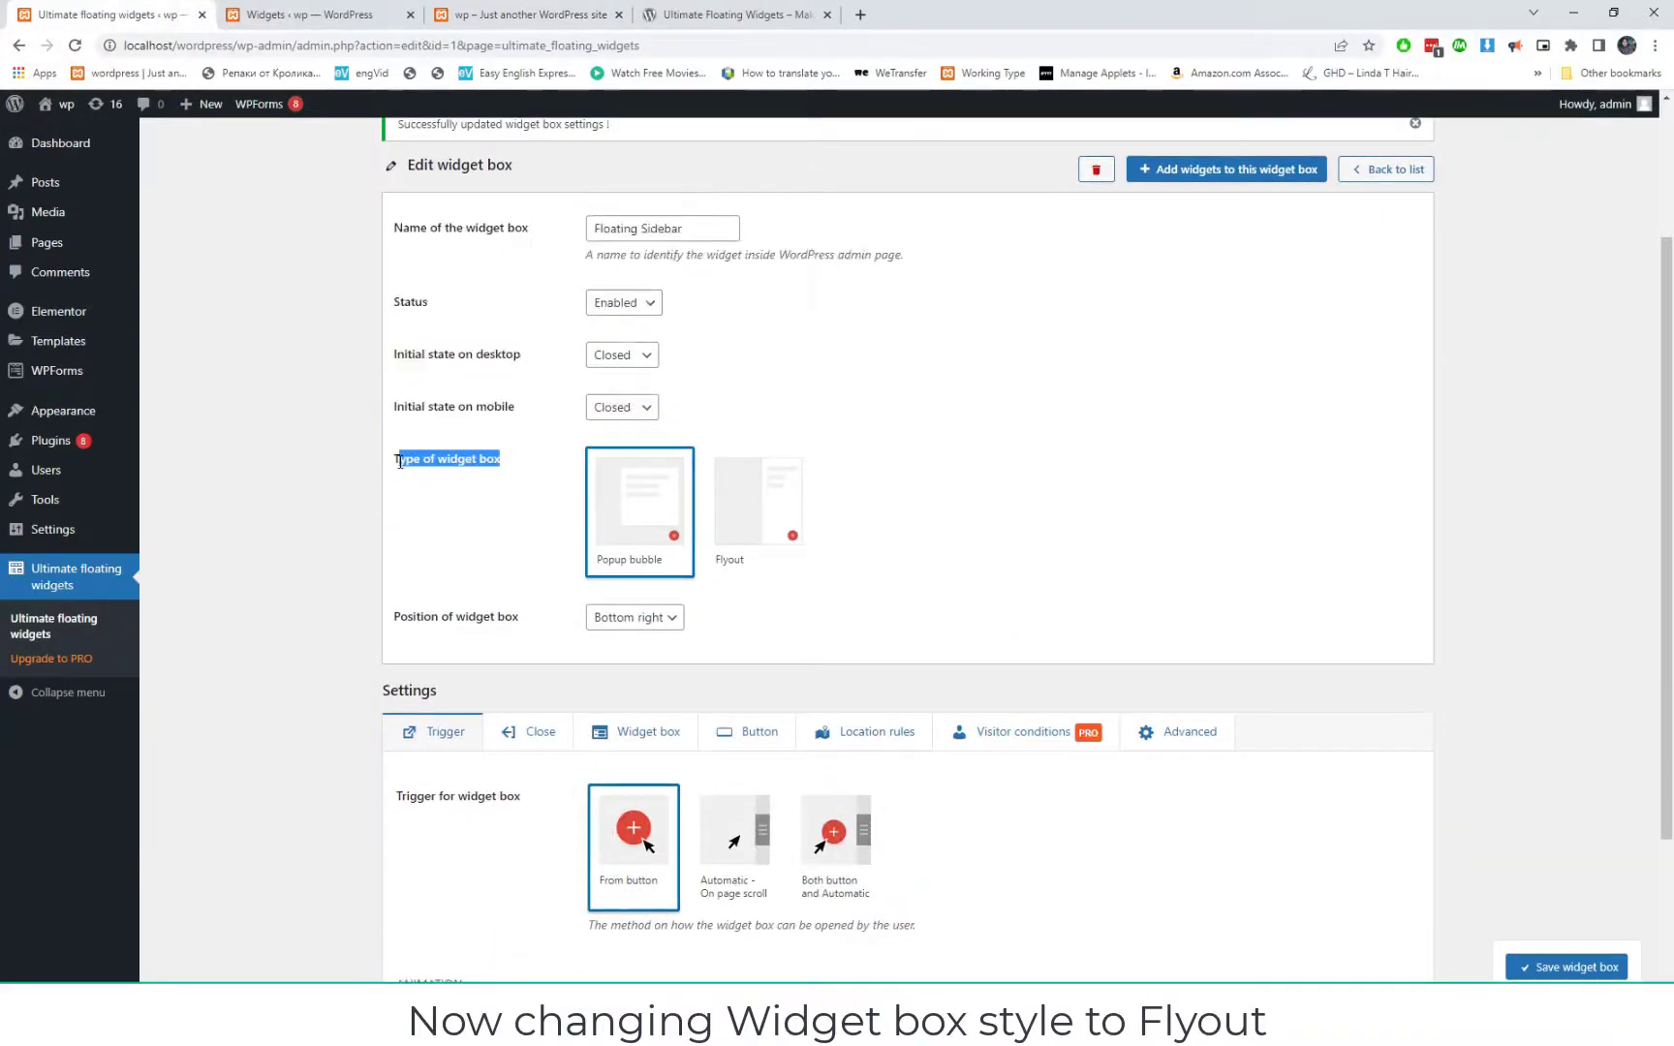
click(449, 511)
click(772, 540)
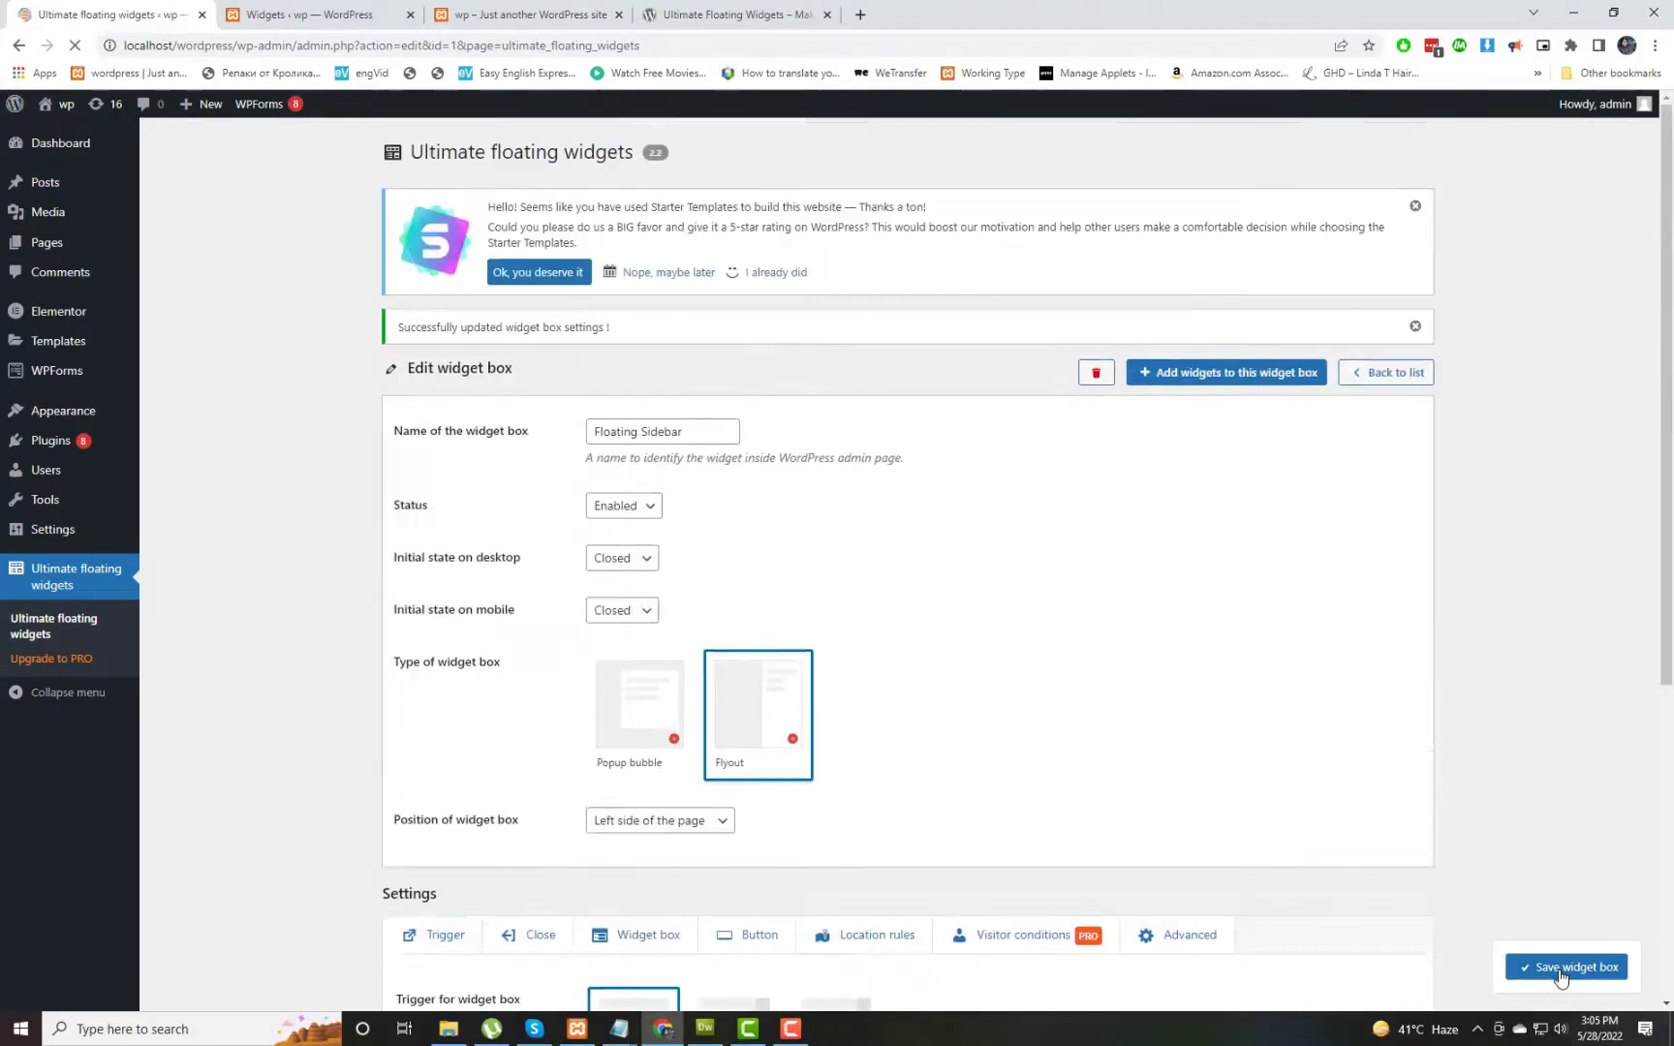
scroll(974, 694, down, 4)
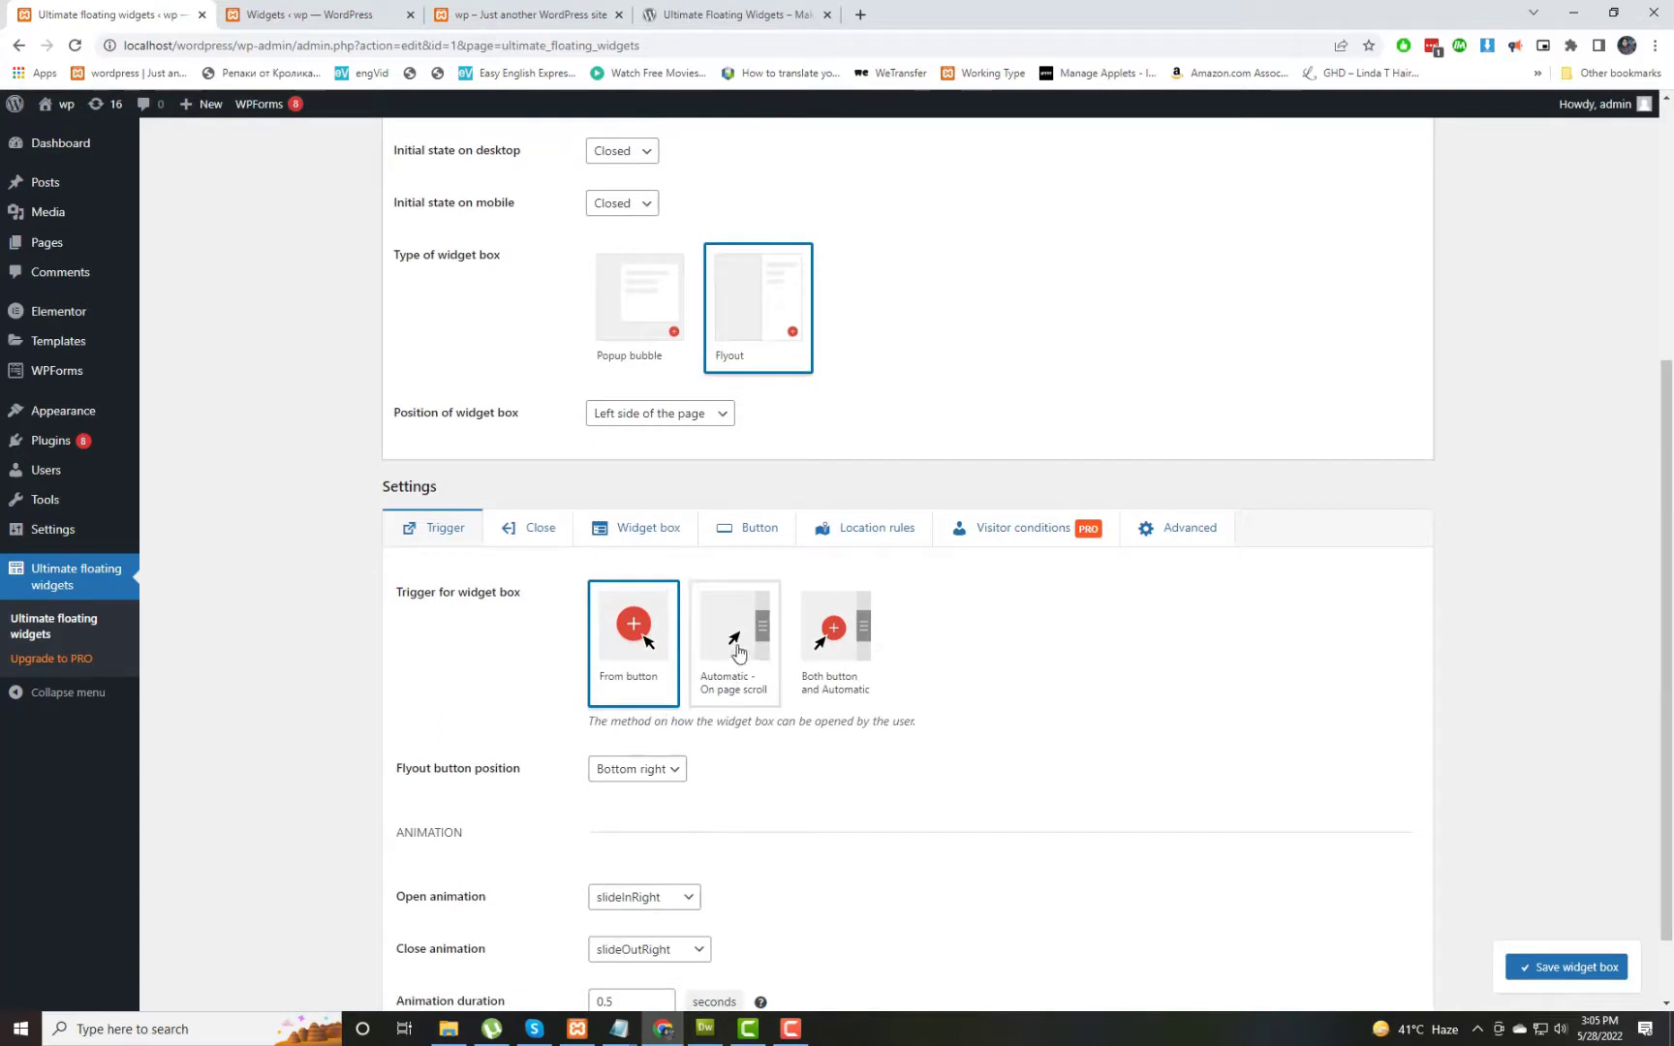
click(738, 651)
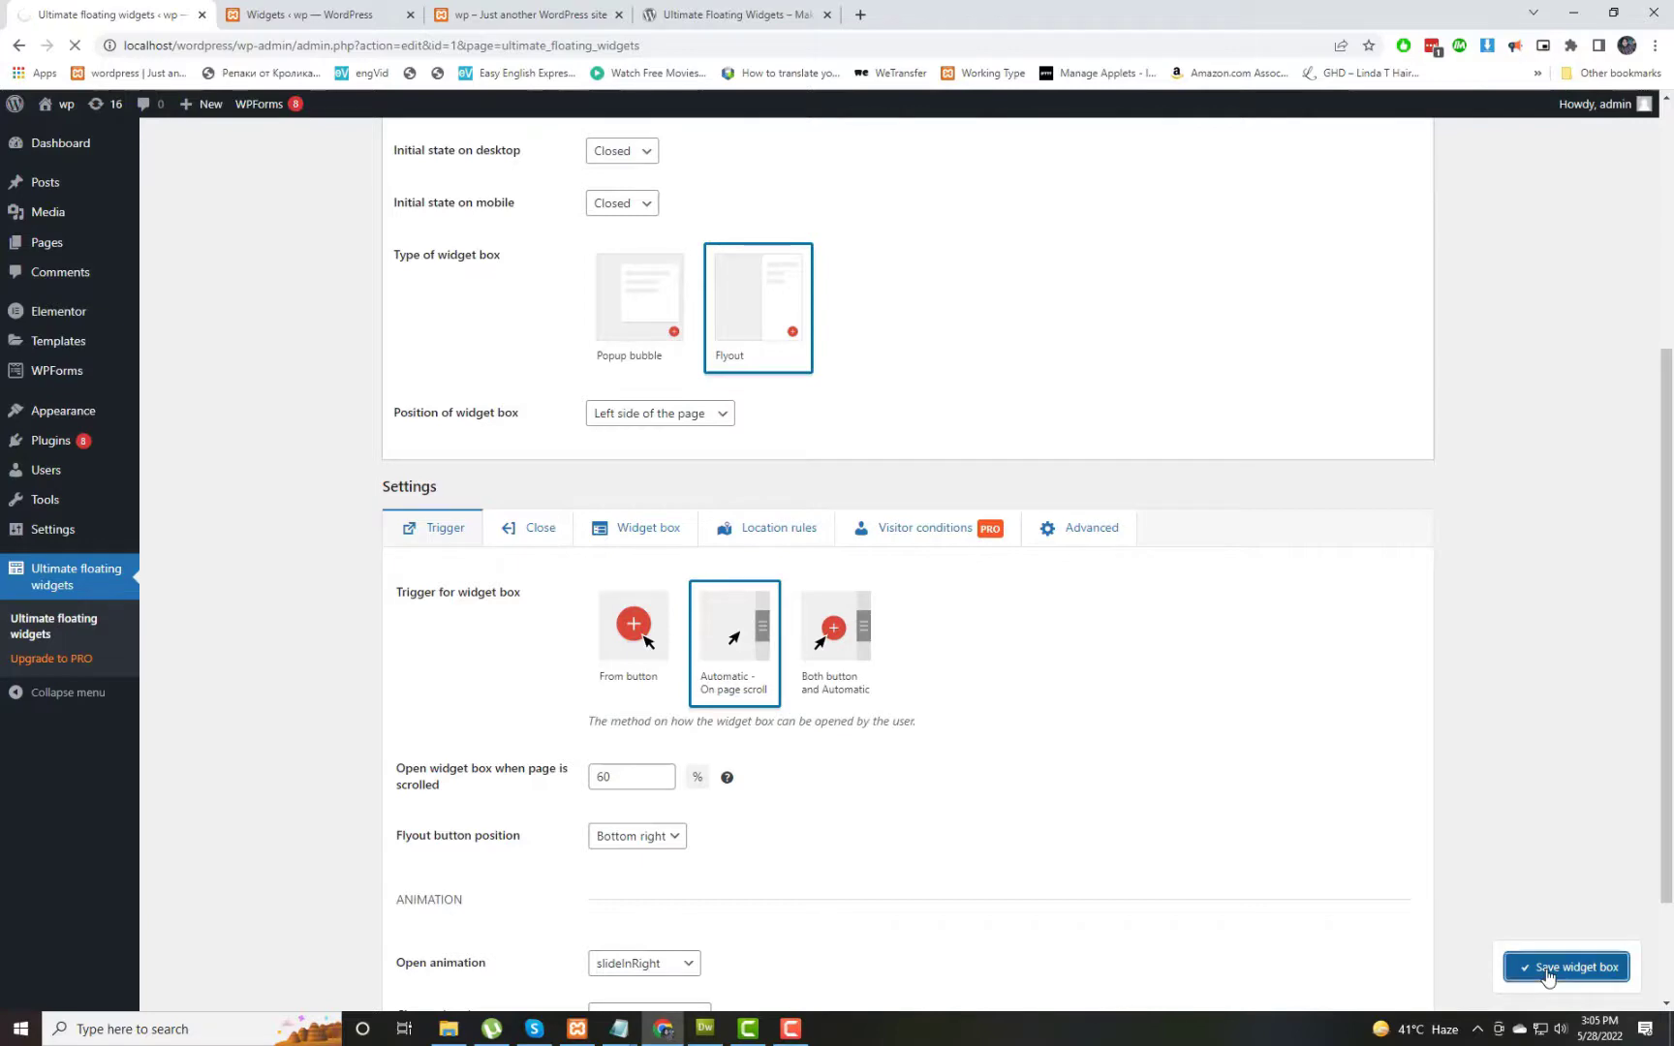
Step: Reload the live site and scroll down and up to watch the flyout appear on the left
click(531, 14)
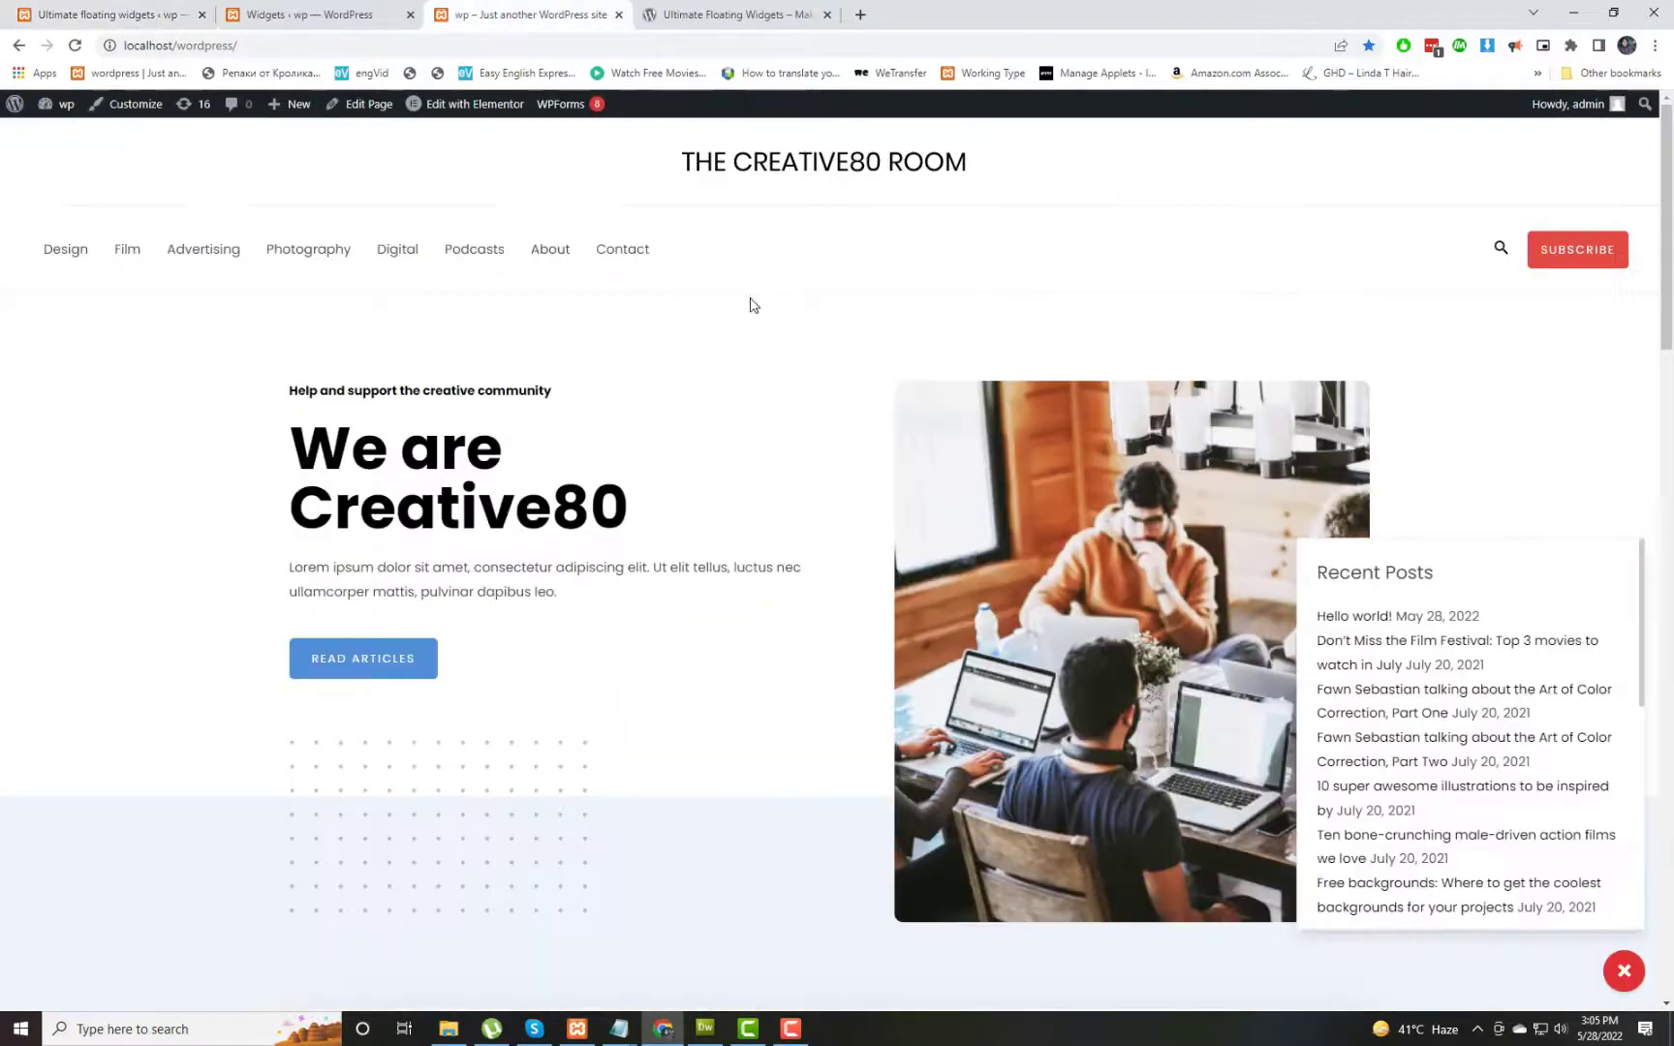
click(789, 308)
scroll(907, 534, down, 15)
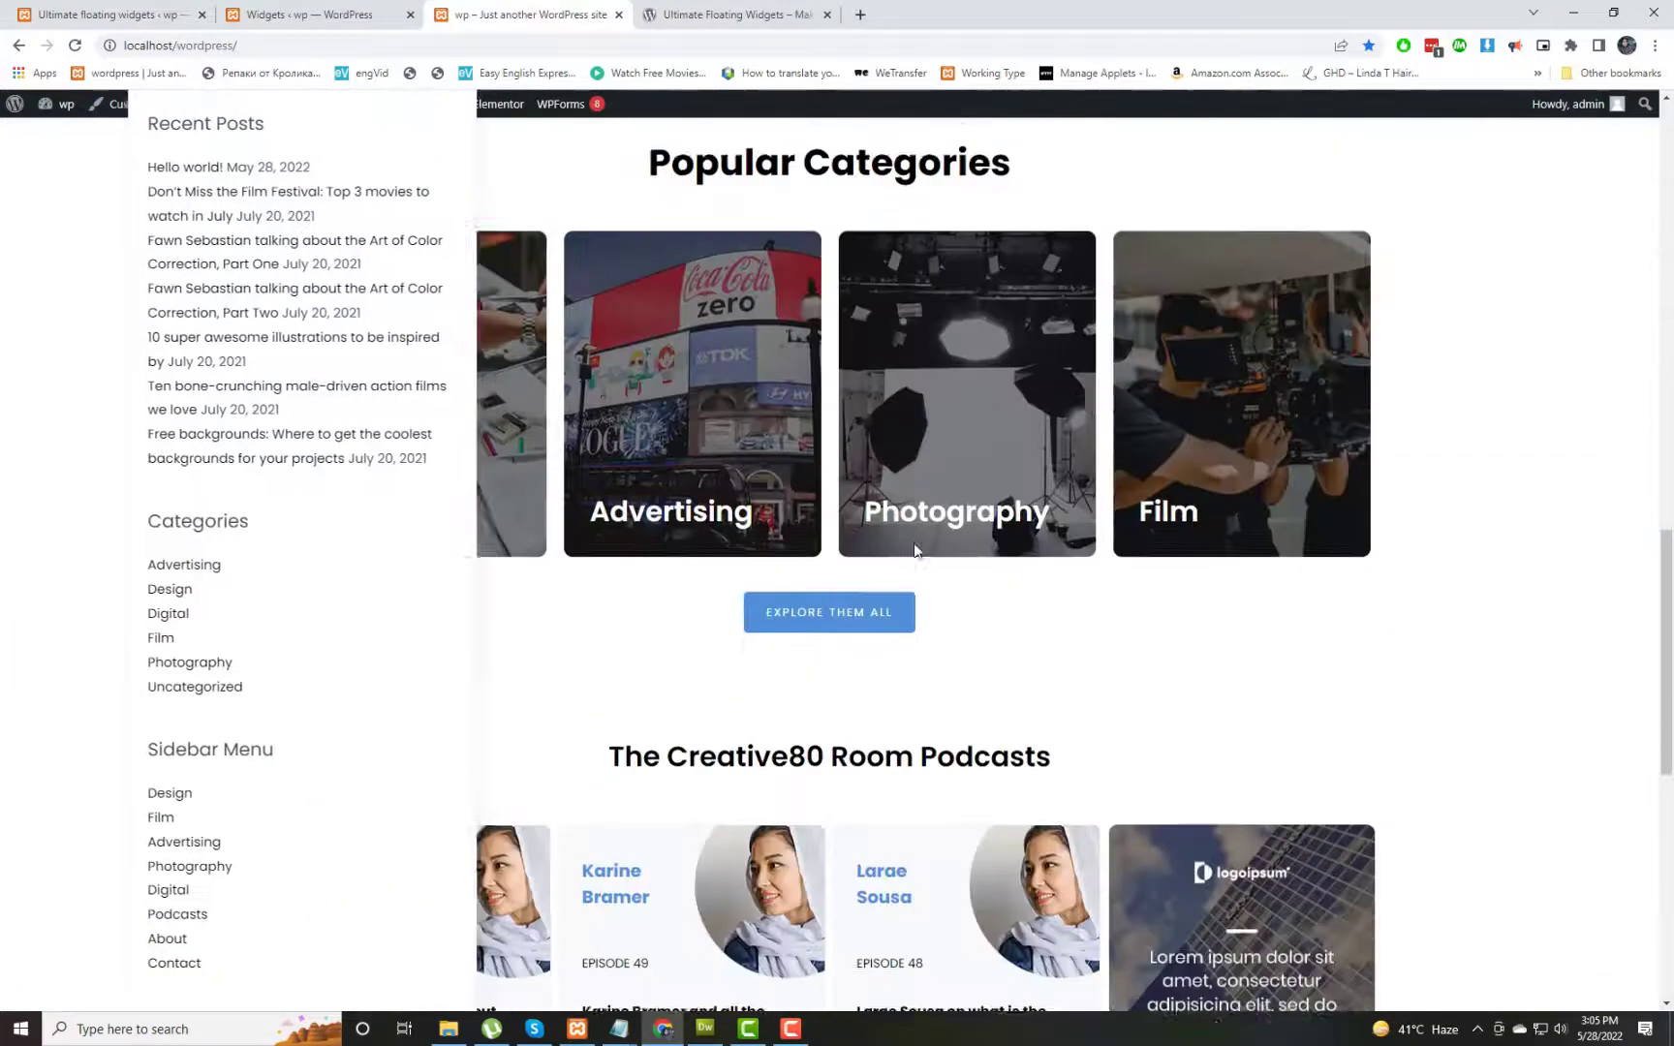
scroll(916, 548, up, 15)
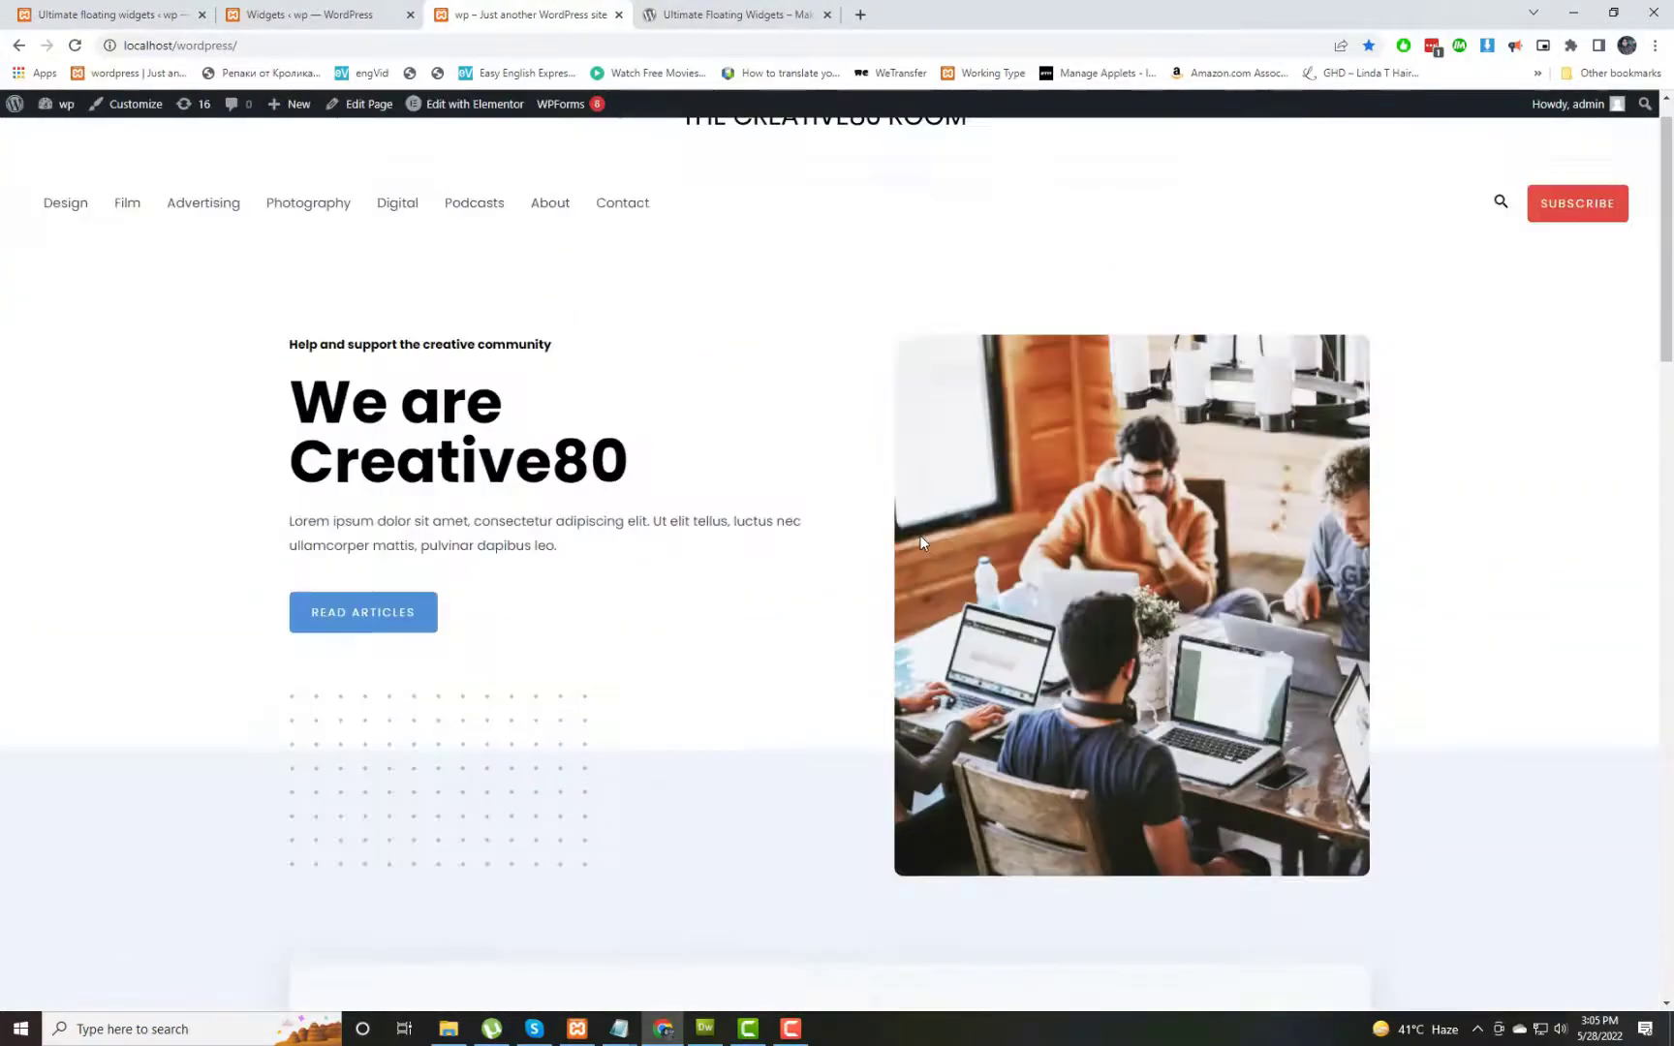
scroll(920, 542, down, 10)
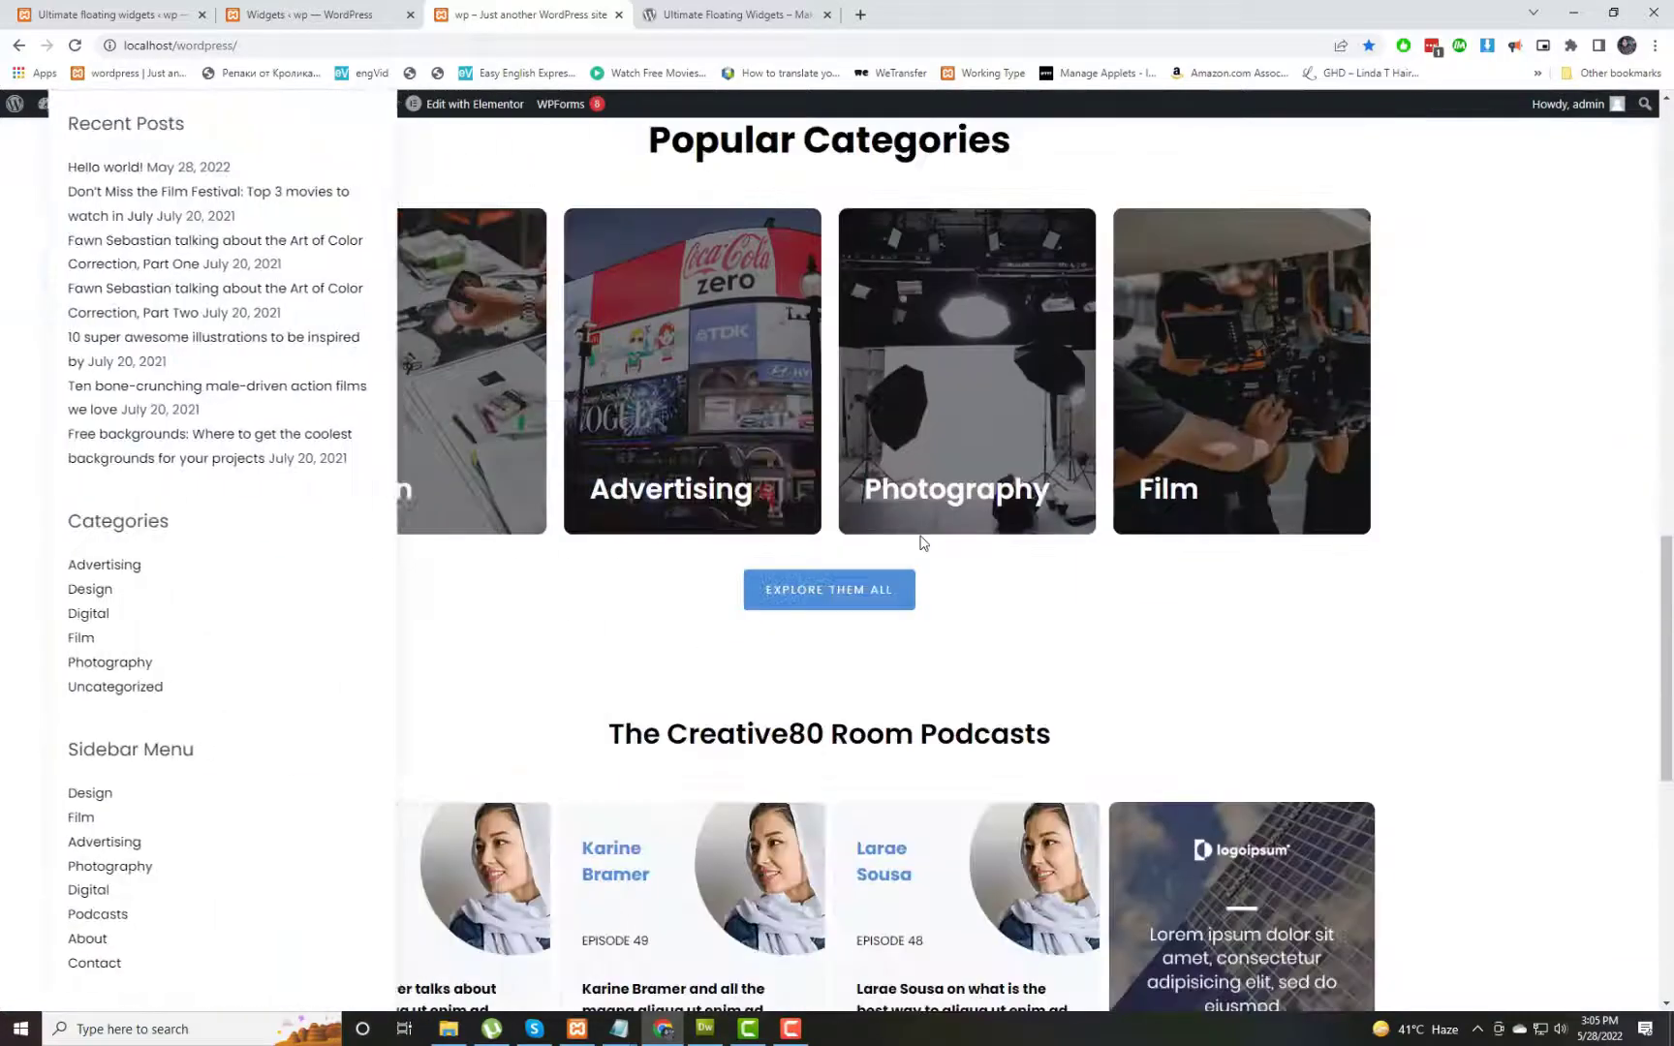
scroll(920, 542, down, 8)
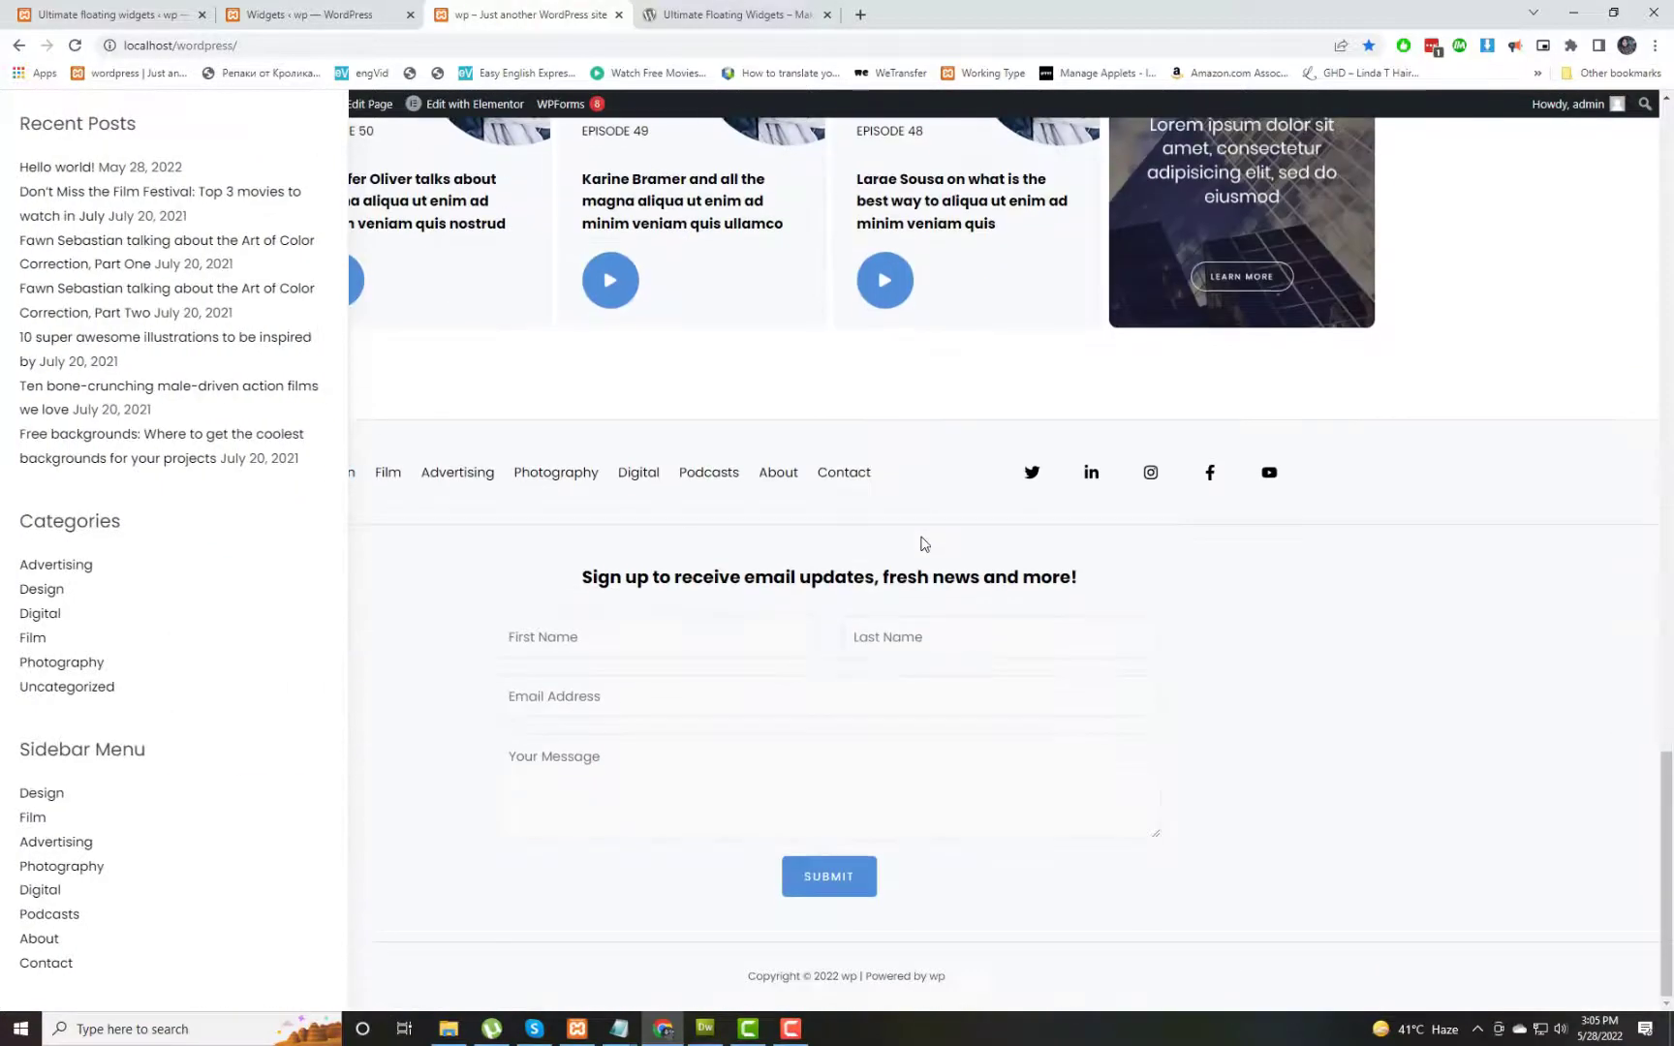
scroll(920, 542, up, 15)
scroll(922, 543, up, 10)
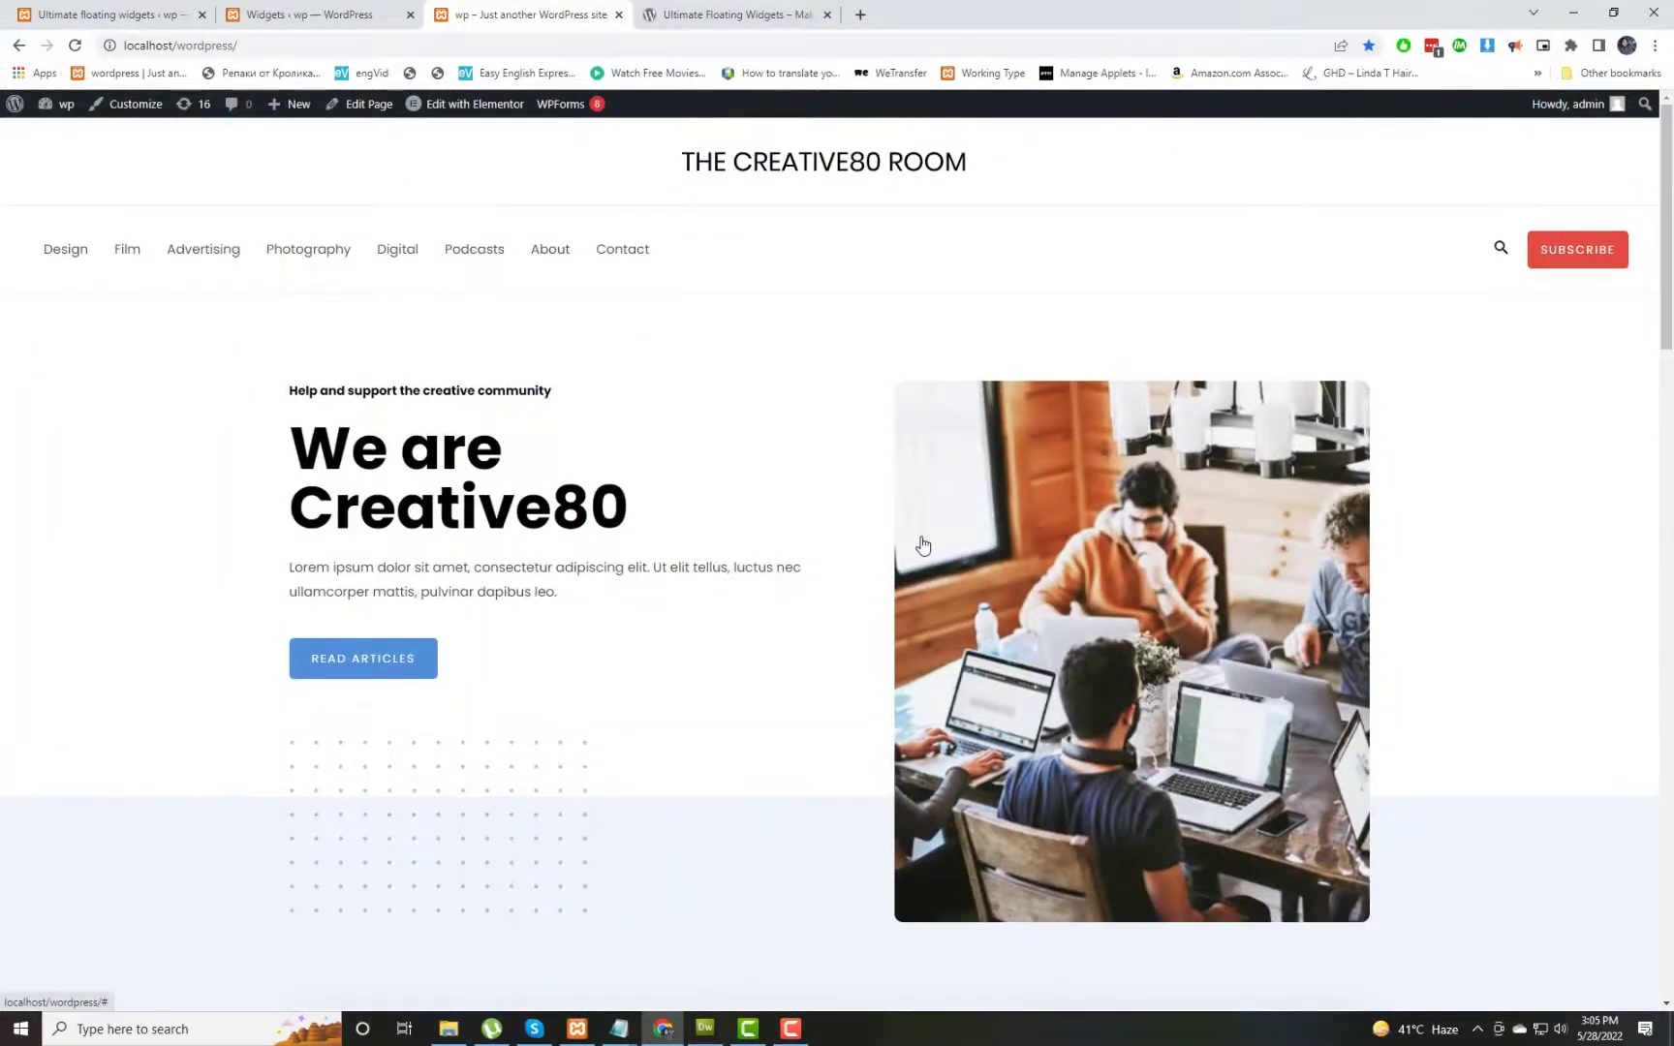
scroll(922, 543, down, 15)
scroll(922, 545, down, 5)
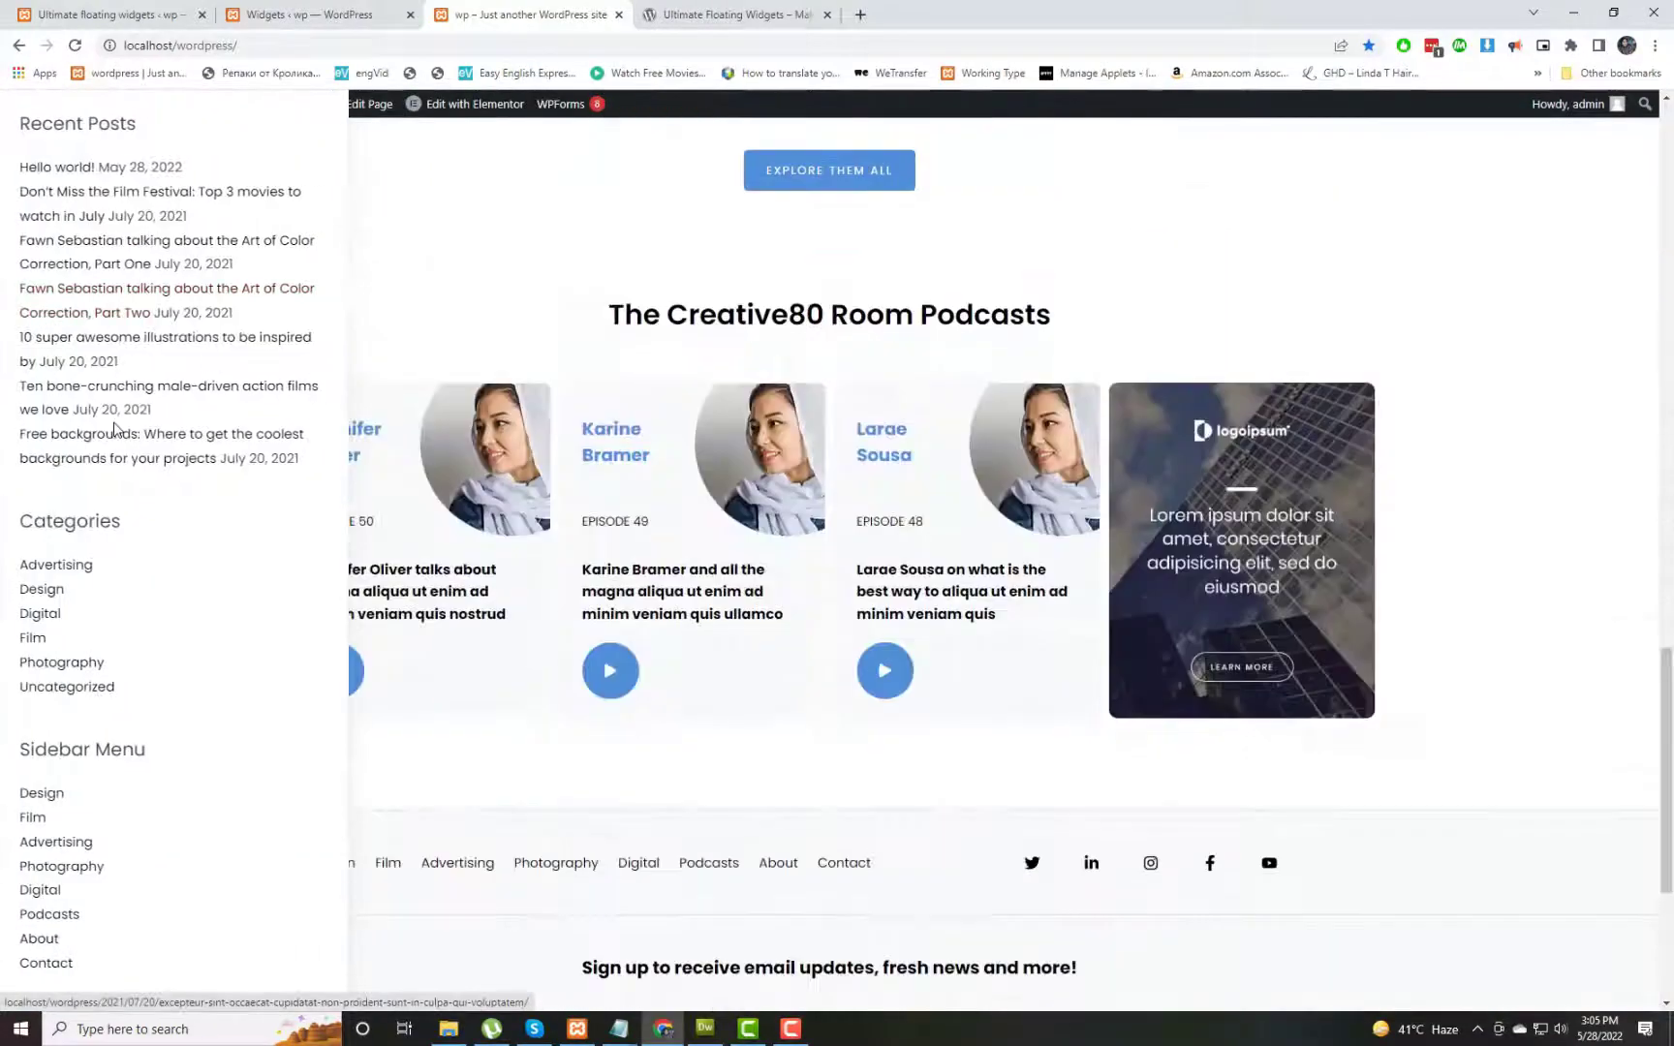
scroll(679, 555, up, 15)
Step: Give the Floating Sidebar a fadeIn opening and fadeOut closing animation, save it, and move to the site tab
key(ctrl+1)
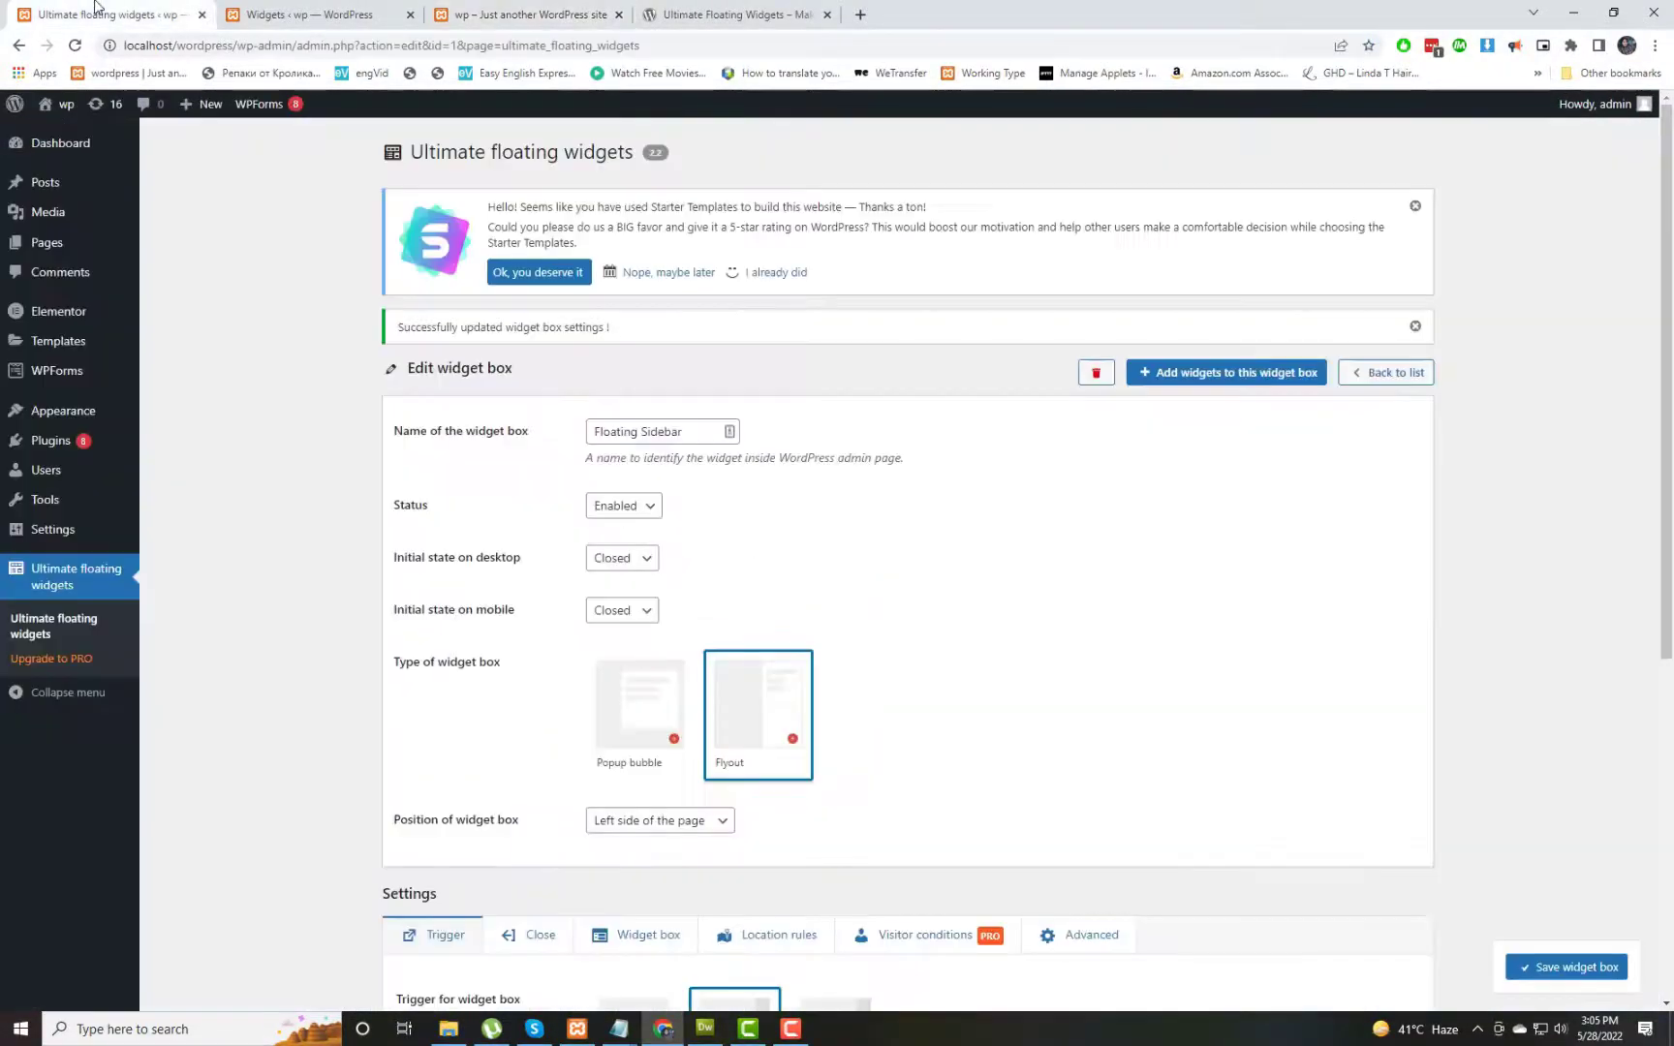
scroll(862, 635, down, 6)
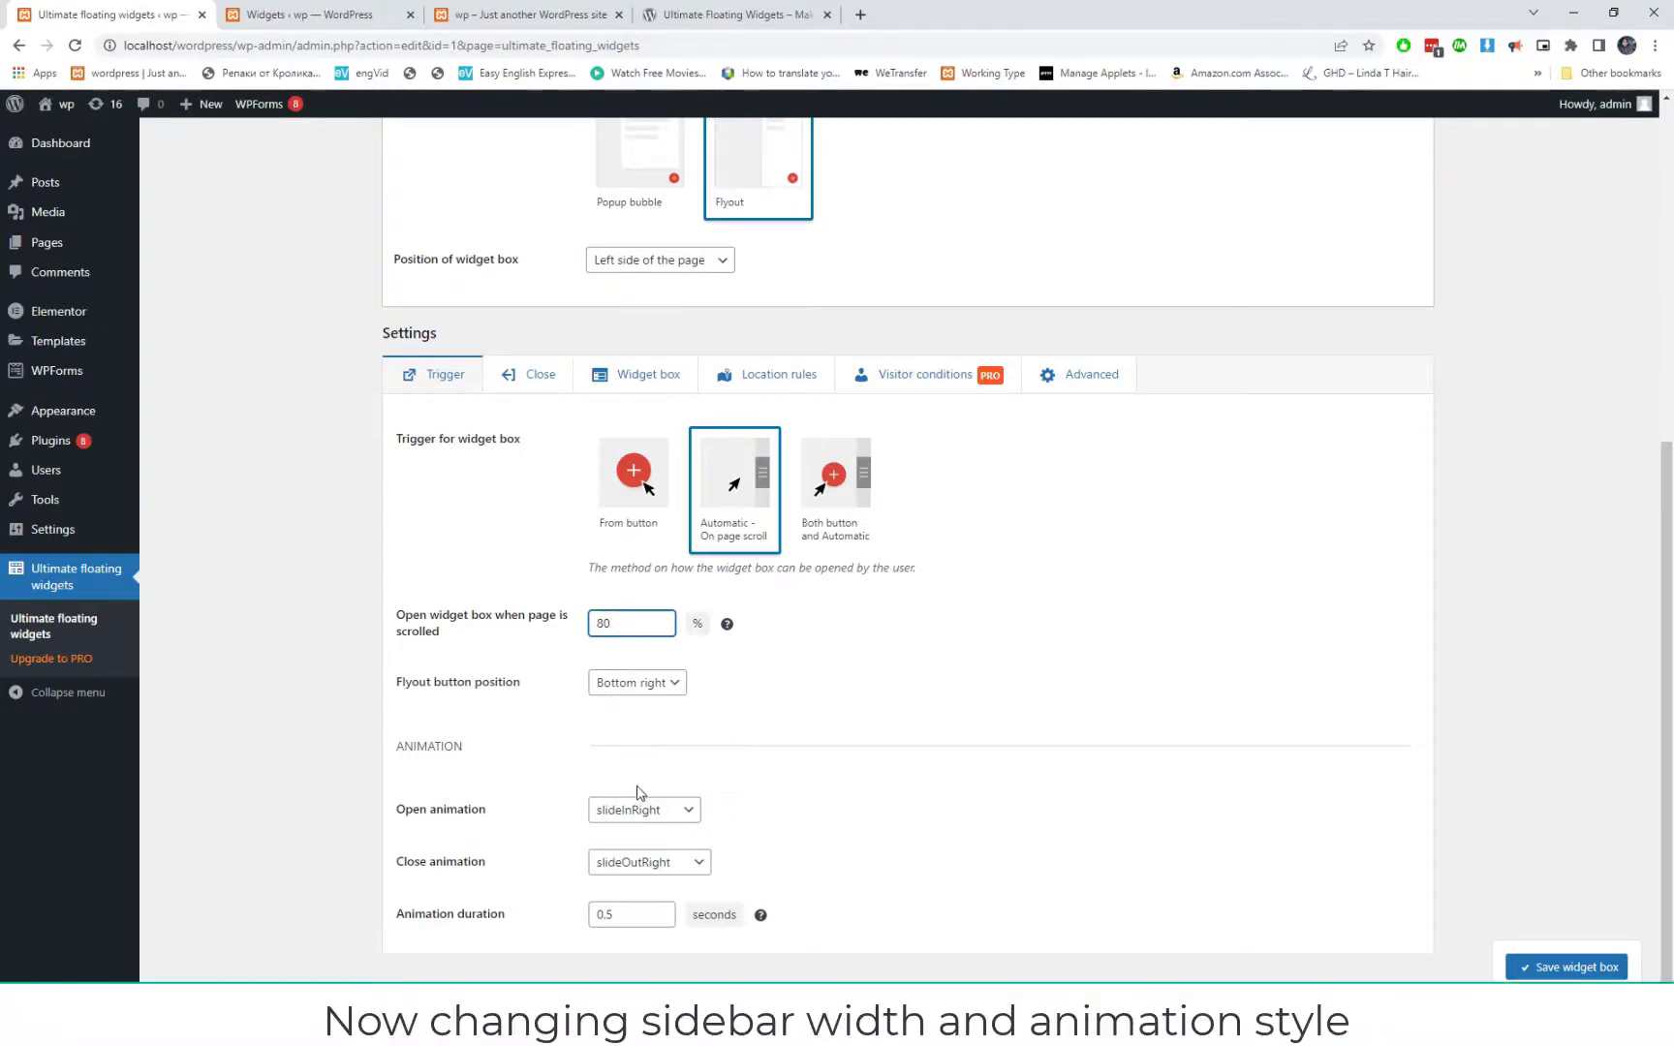
click(640, 812)
click(630, 578)
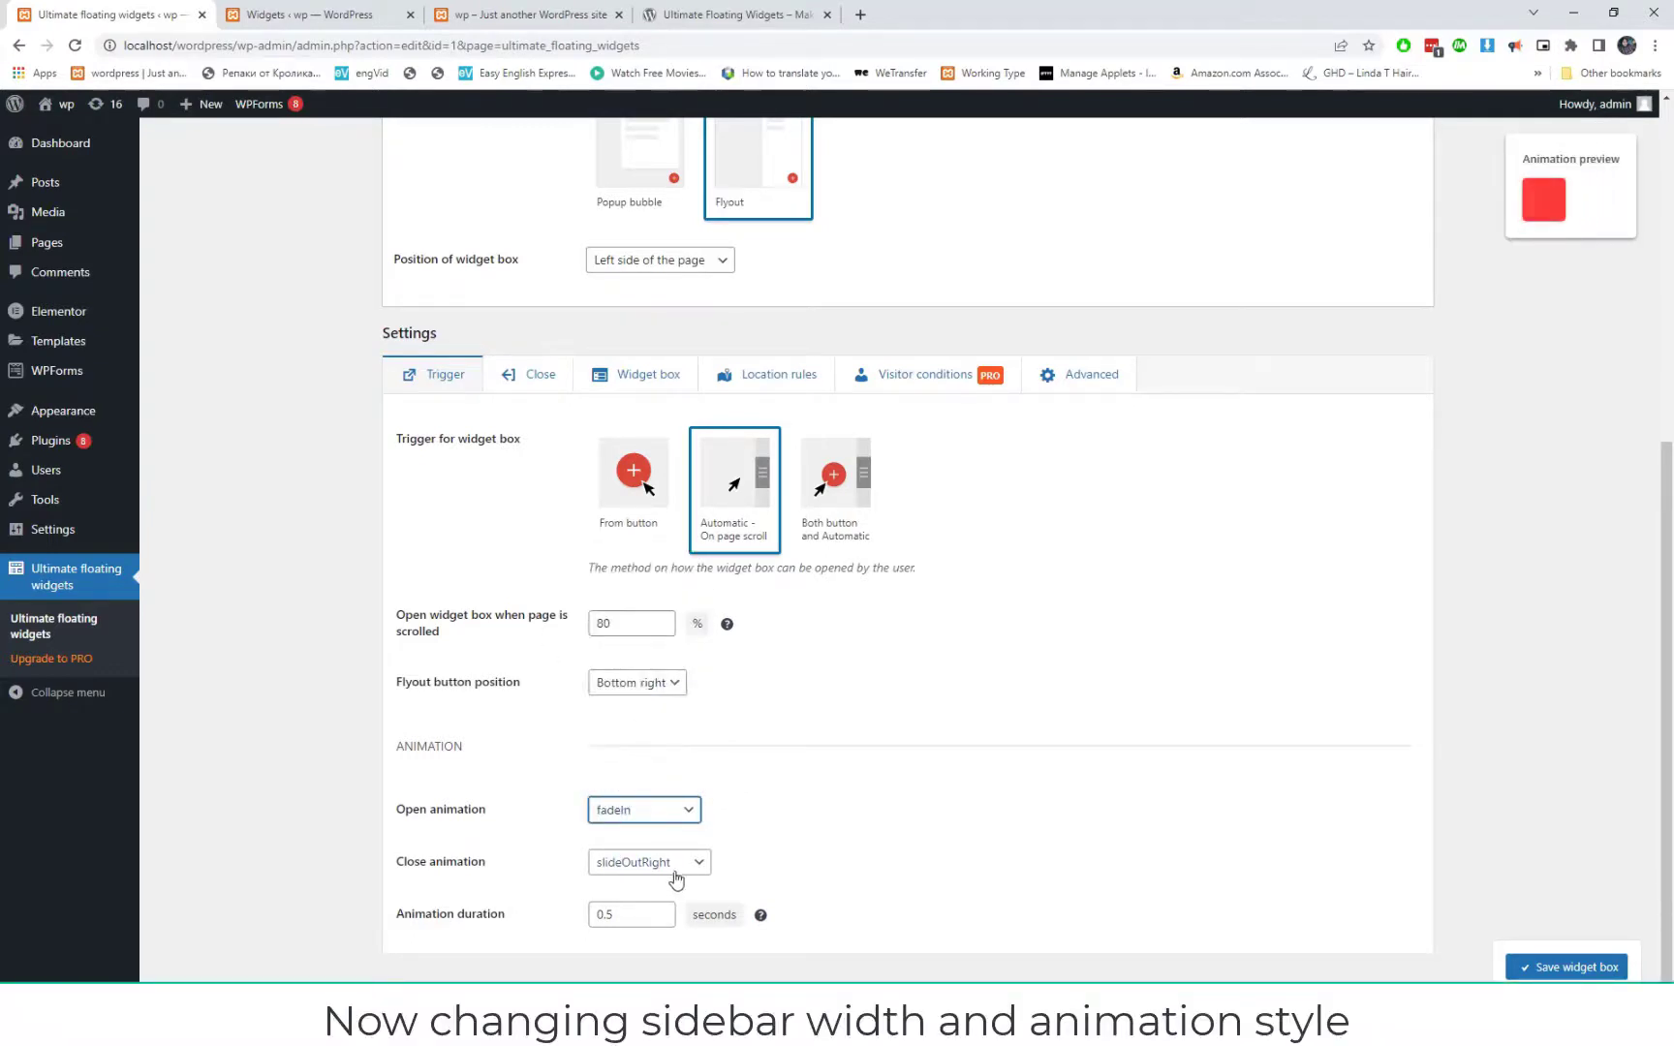
click(676, 879)
click(629, 632)
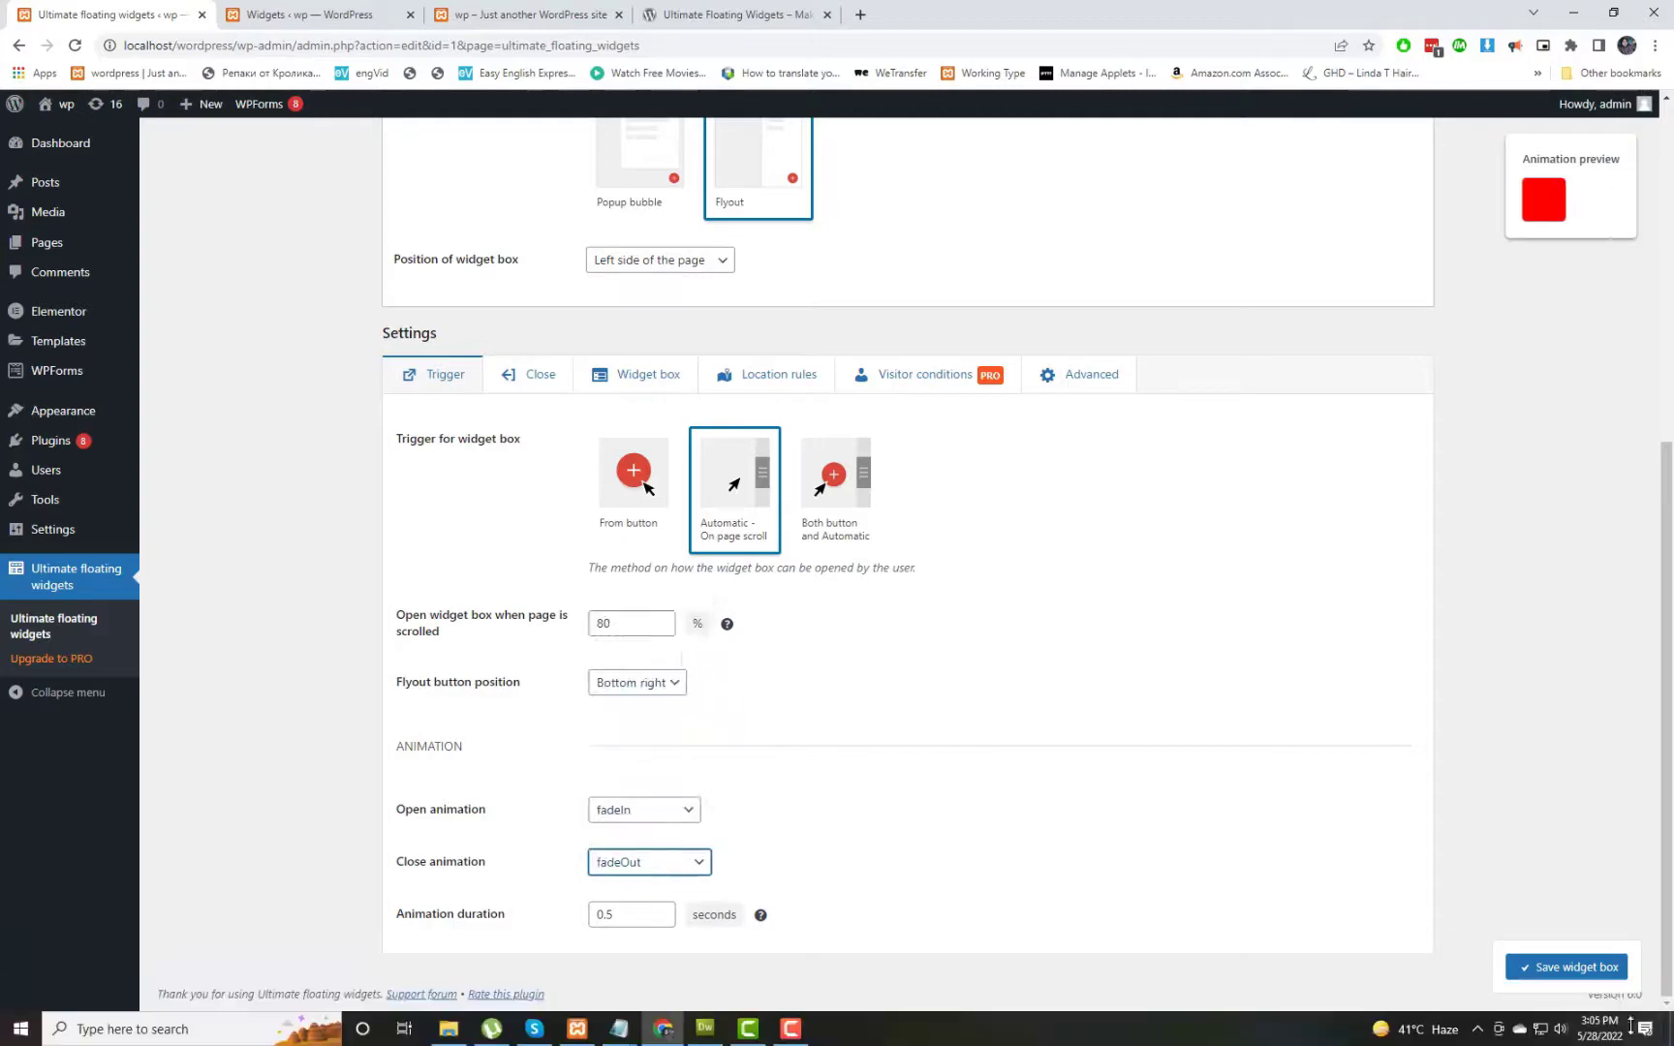
click(1566, 967)
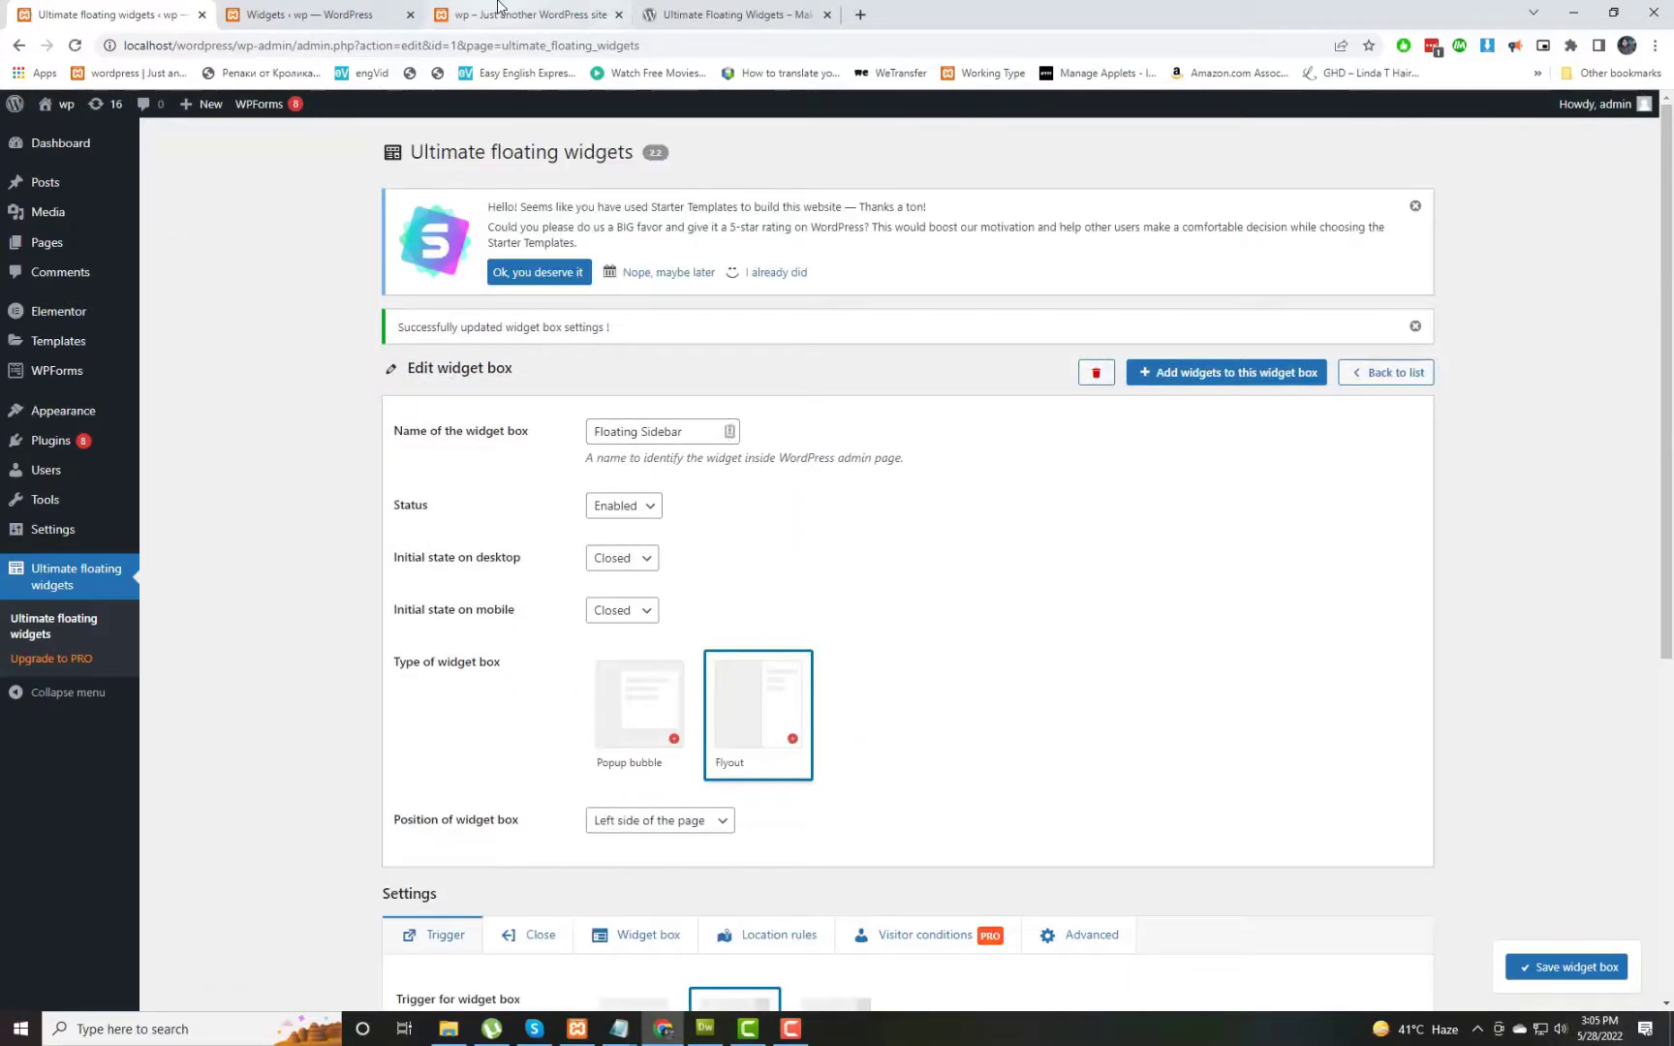
click(497, 7)
Step: Reload the live homepage, scroll until the left flyout slides in, then return to the widget box admin
right_click(733, 268)
click(761, 324)
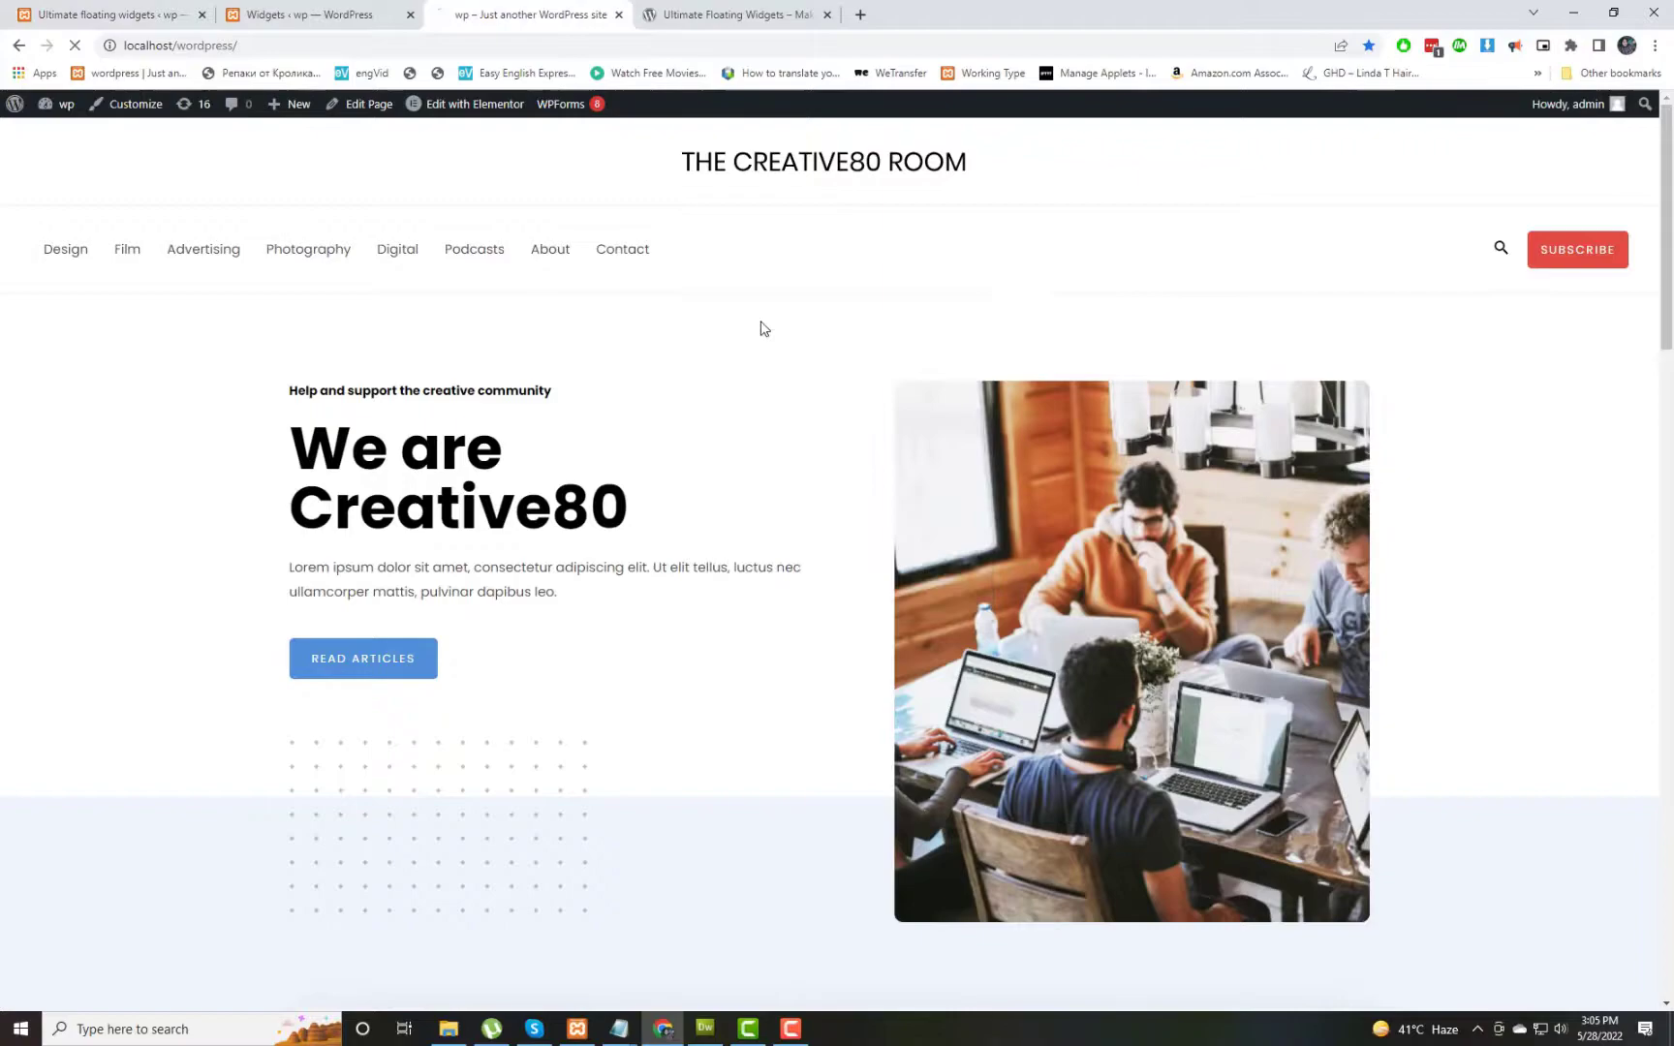
scroll(804, 576, down, 15)
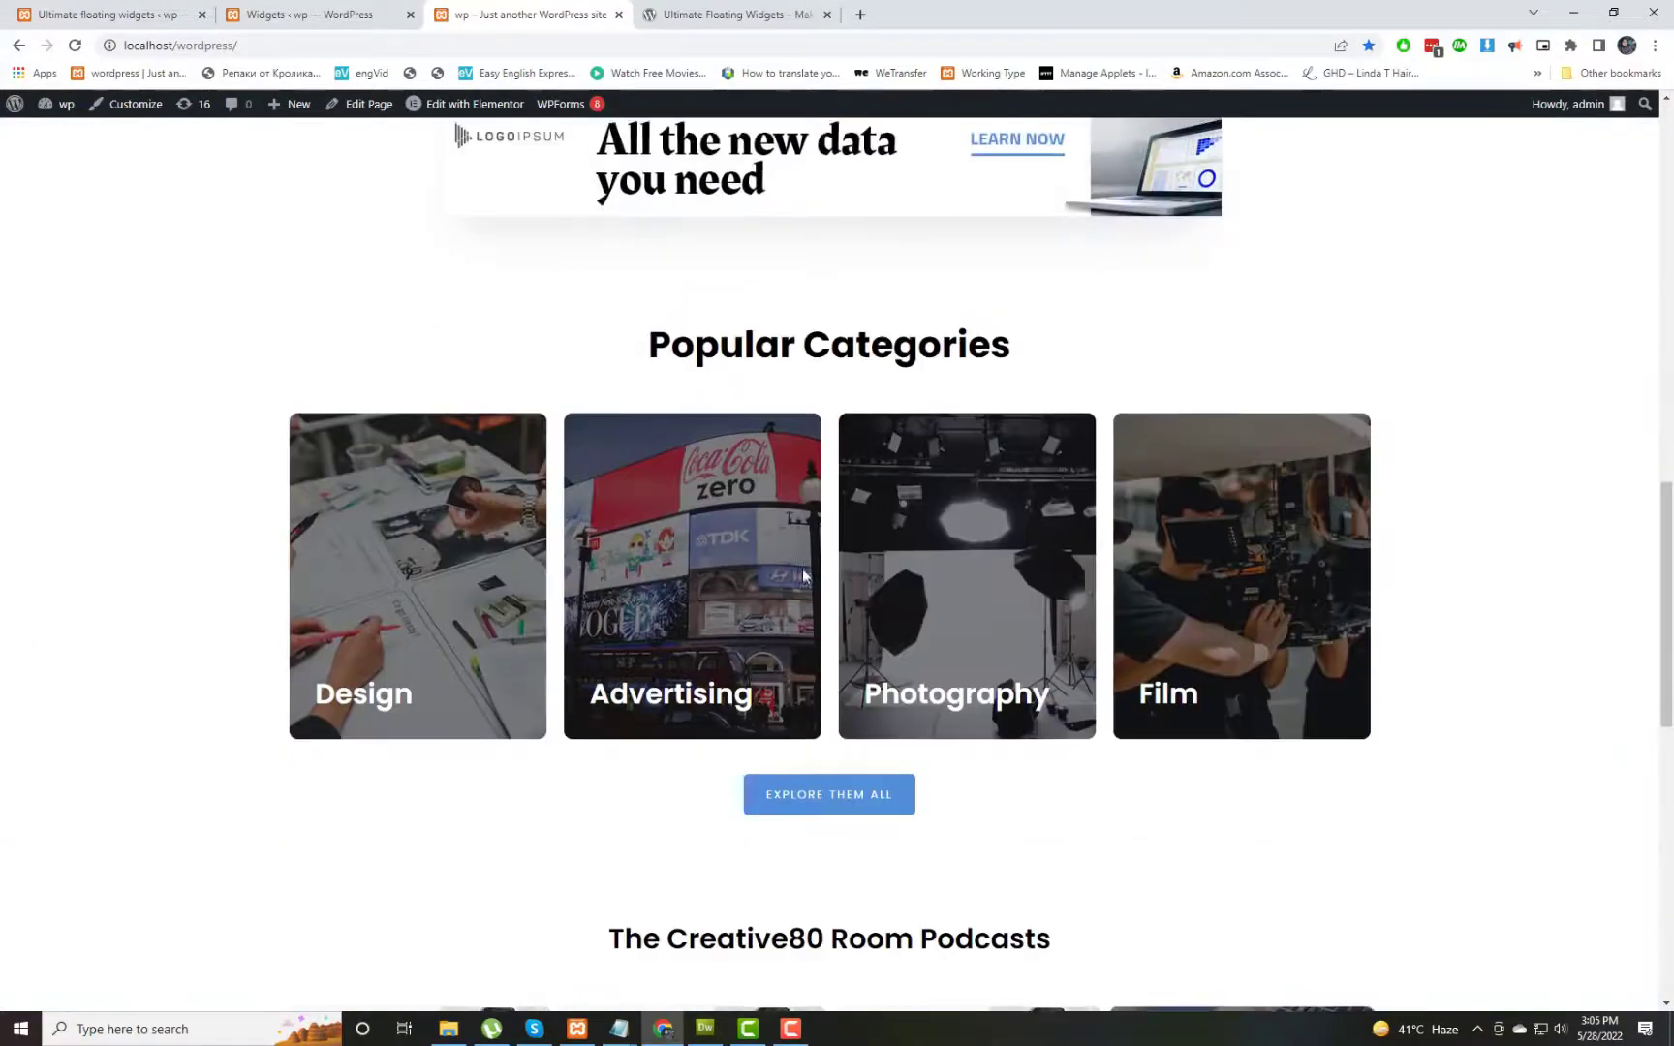
scroll(804, 576, down, 4)
scroll(804, 577, down, 4)
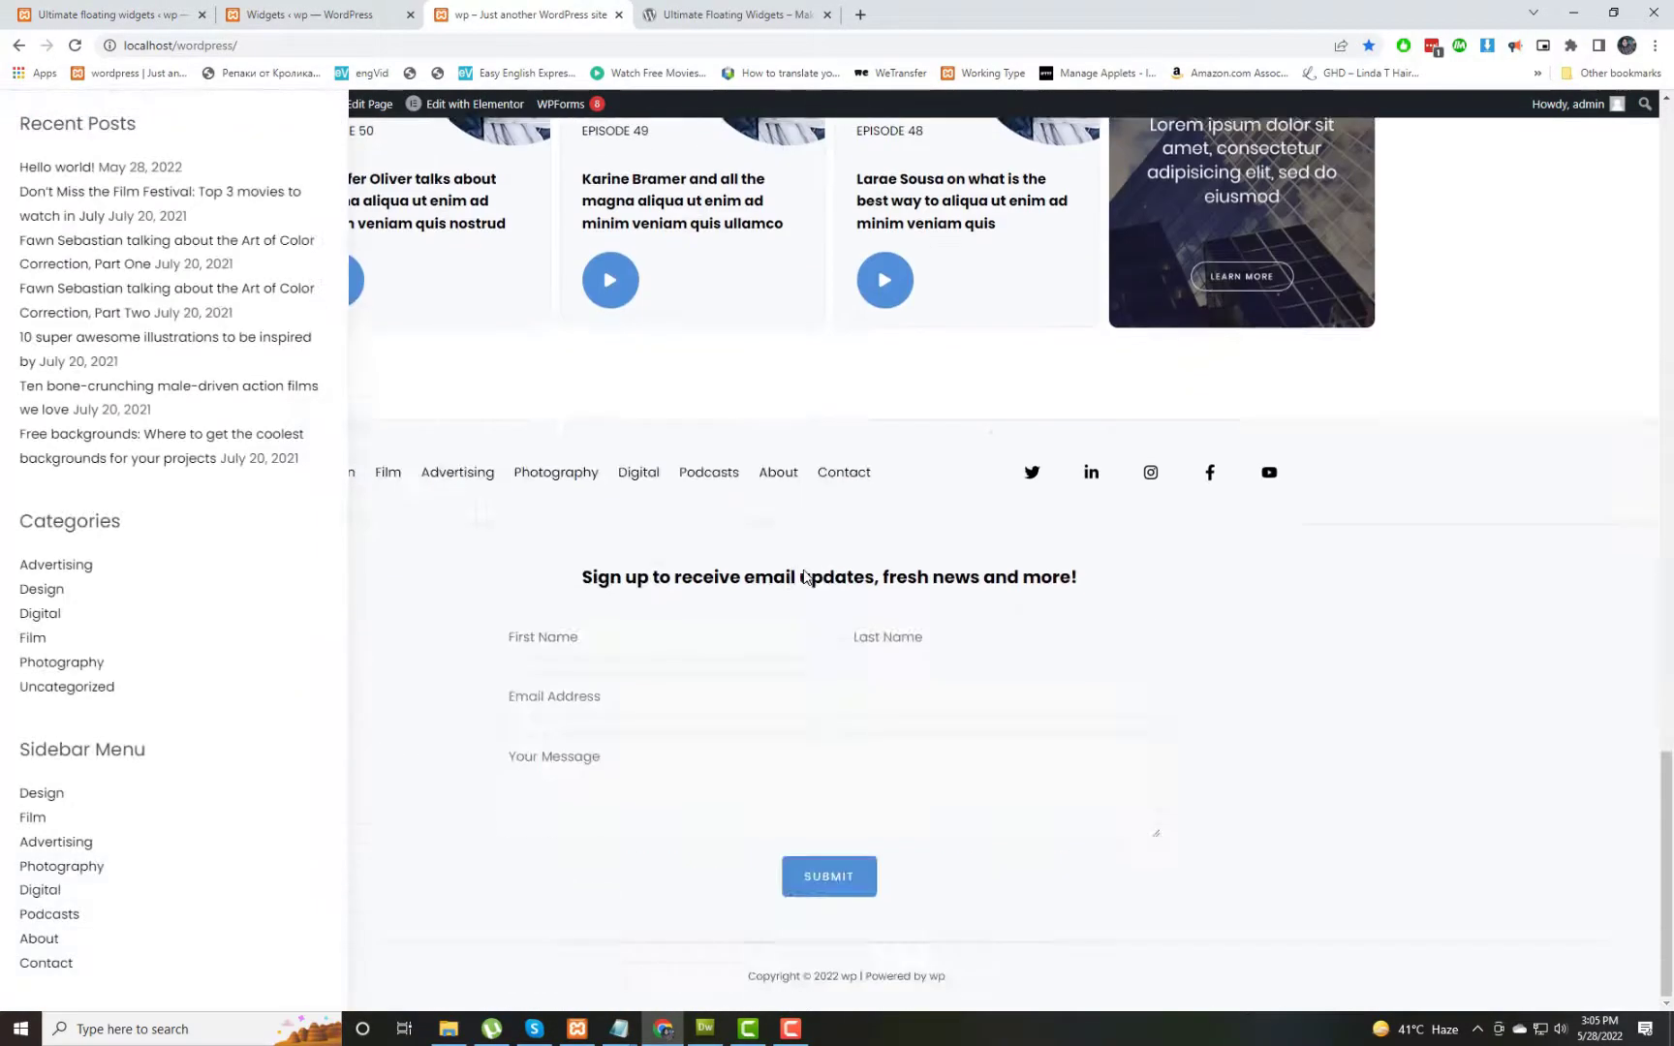
scroll(804, 578, up, 15)
scroll(804, 577, down, 4)
scroll(804, 577, down, 10)
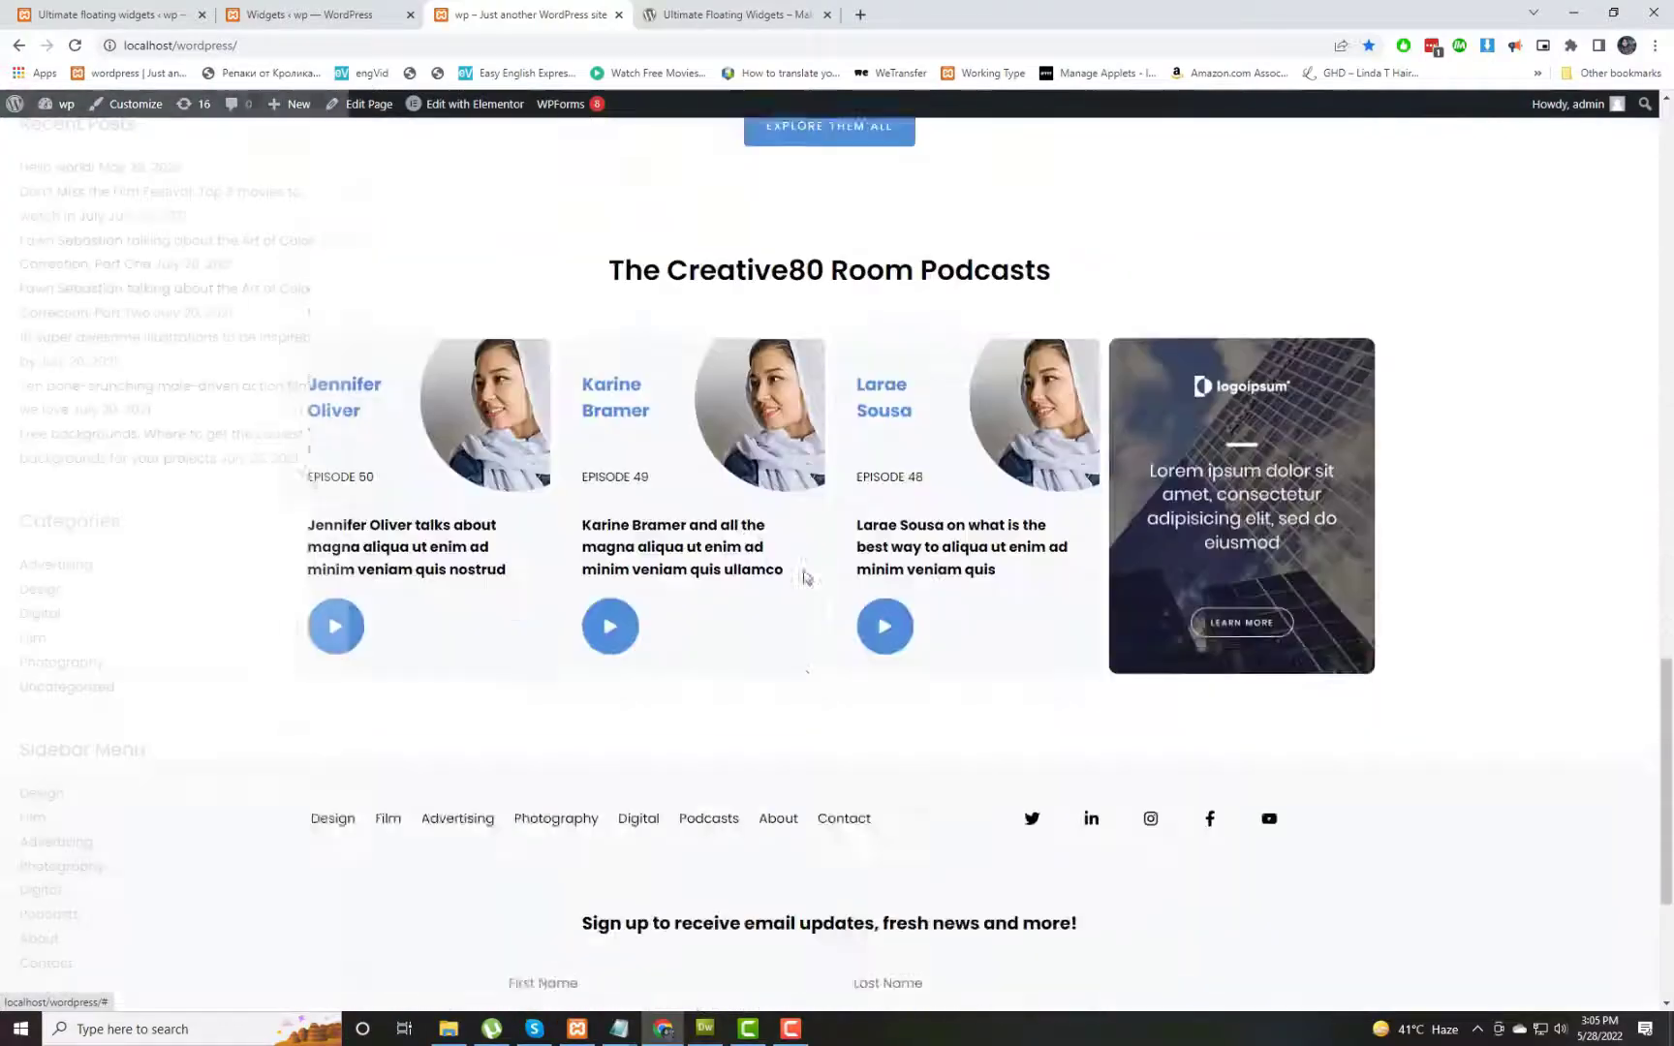
scroll(809, 586, up, 11)
scroll(814, 594, up, 15)
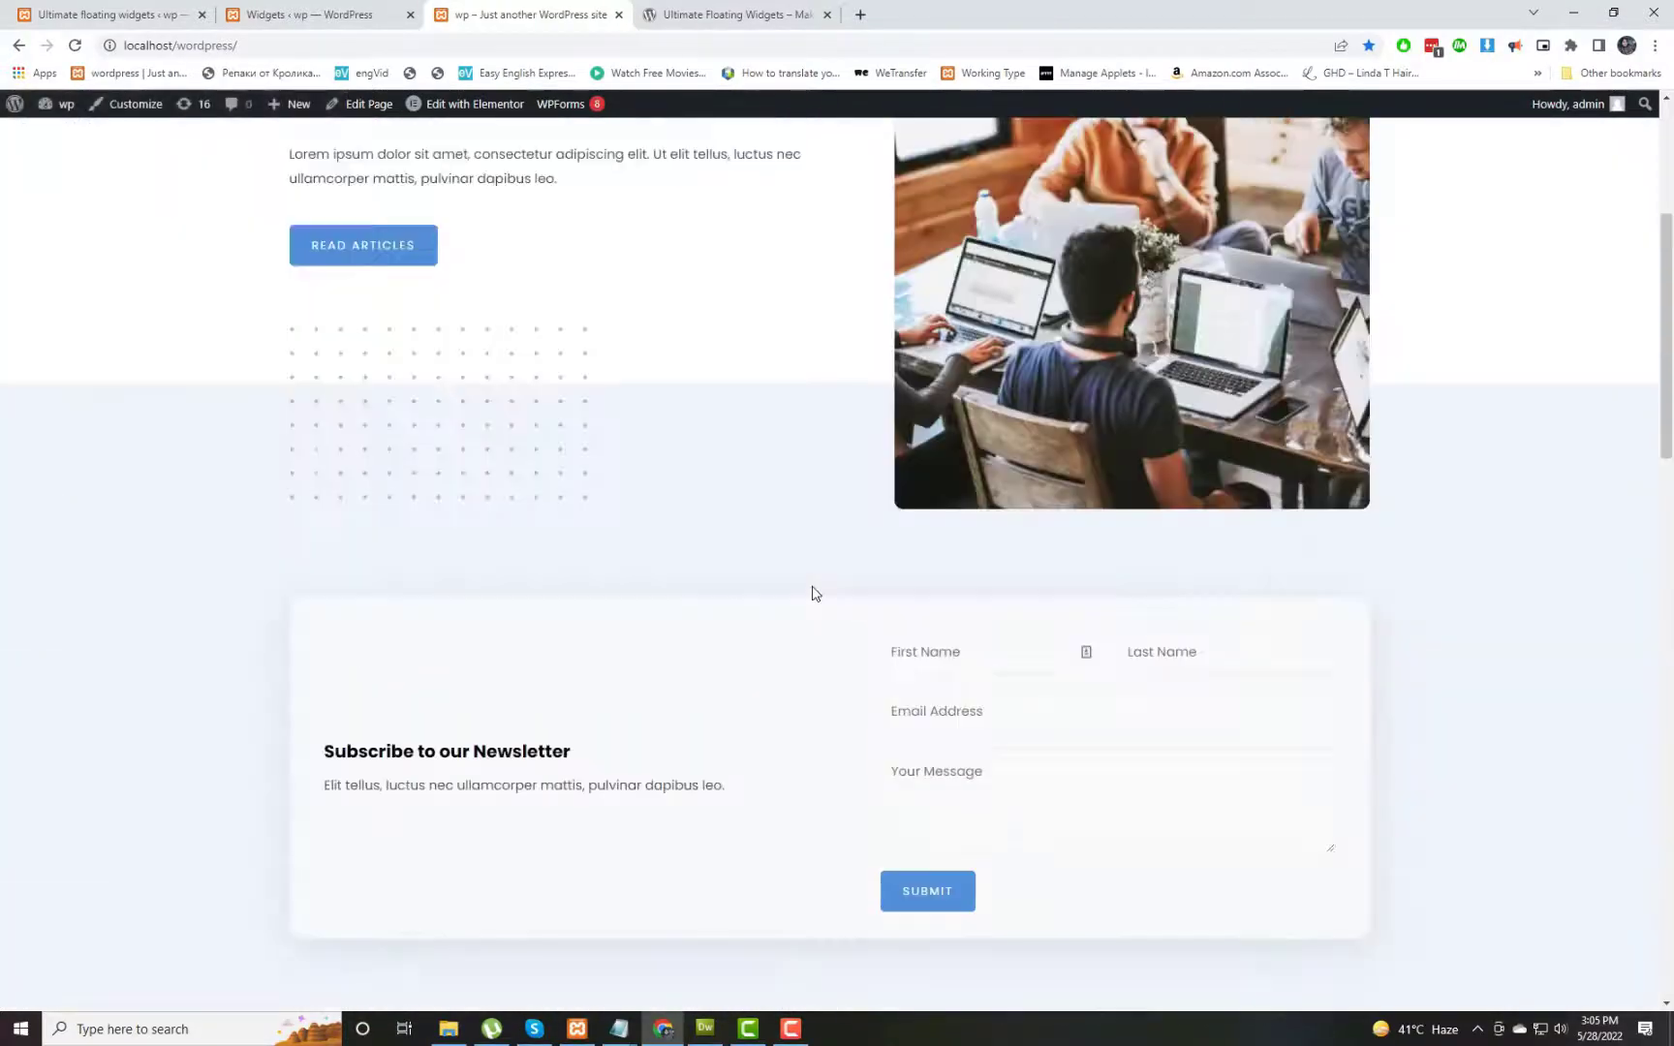
click(102, 14)
Step: Set the widget box trigger to Both button and Automatic
scroll(1065, 725, down, 4)
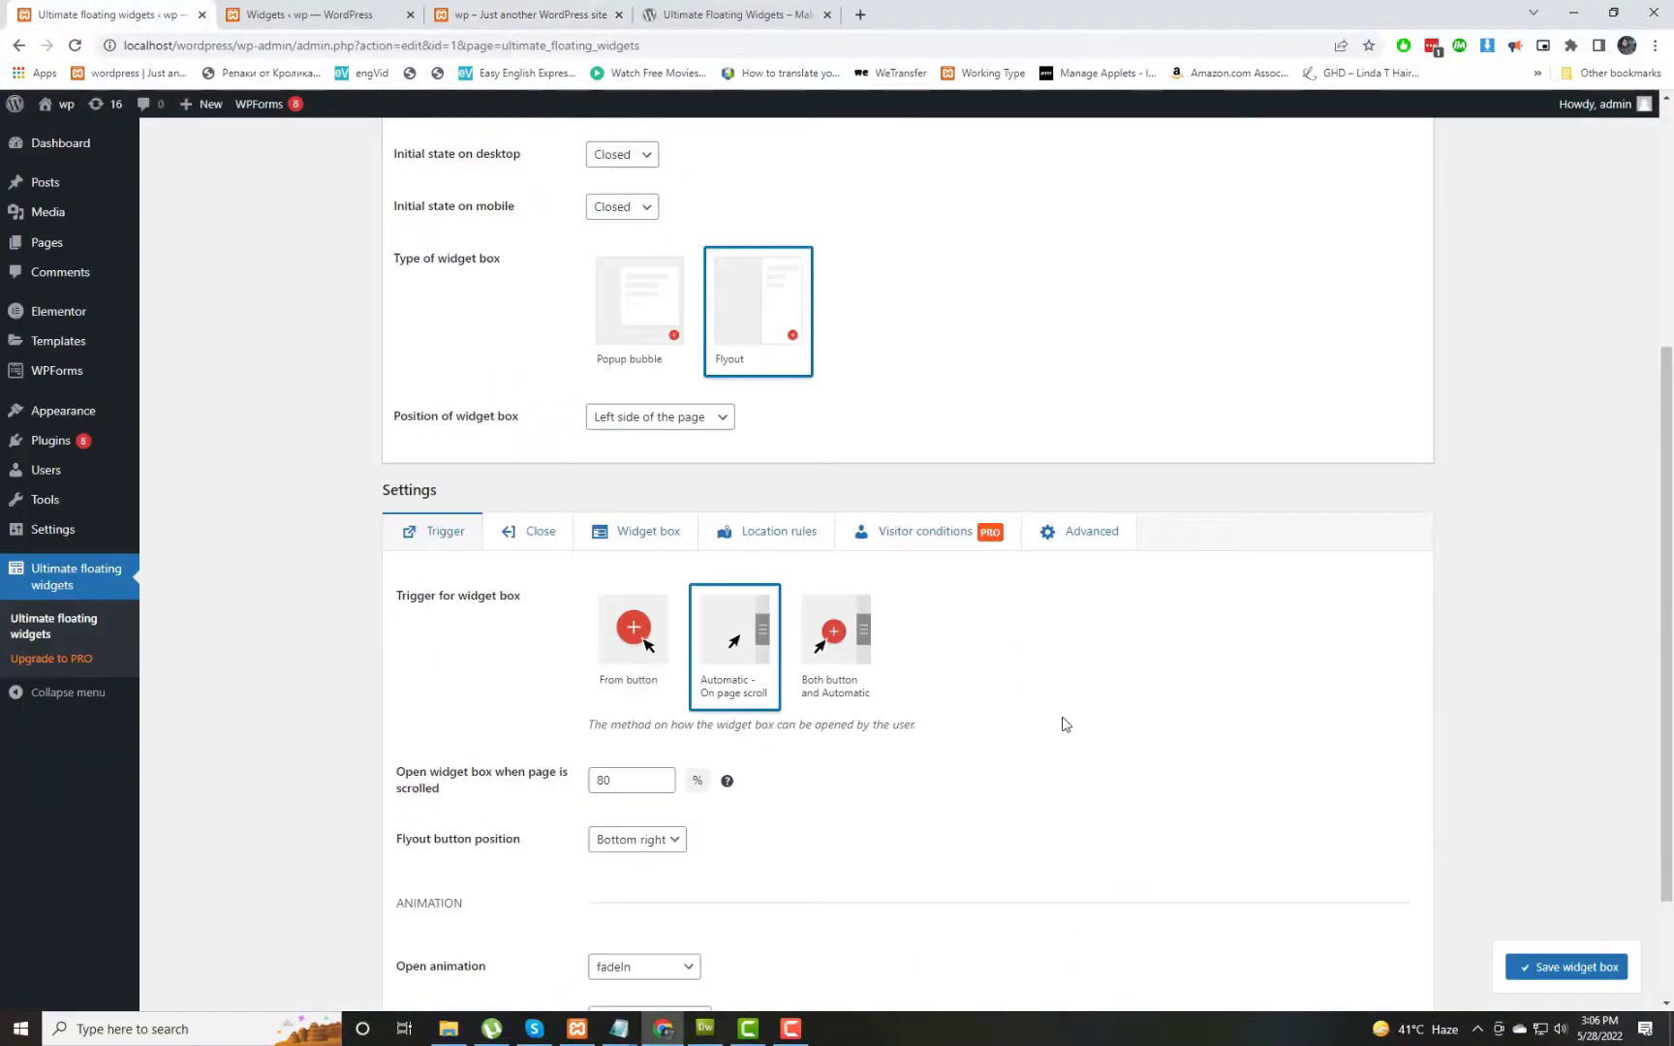
click(857, 632)
scroll(922, 659, down, 2)
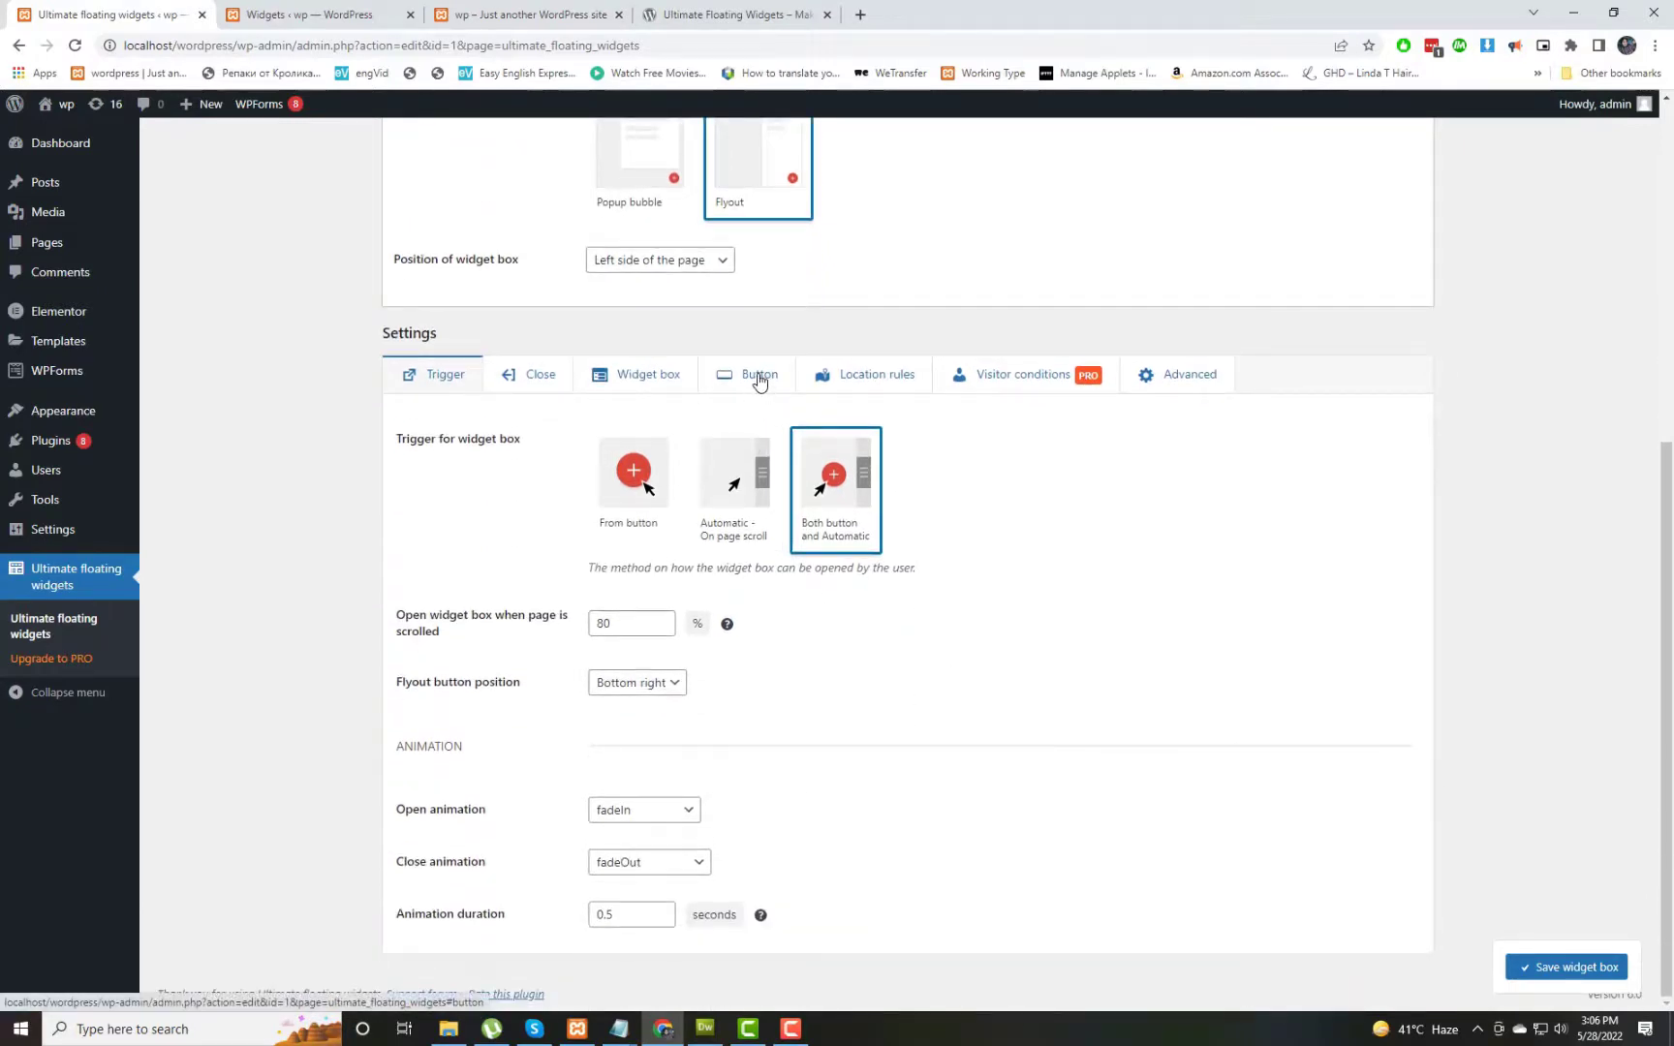
Step: Make the floating button show both icon and text, with the open label 'Open Text'
click(760, 378)
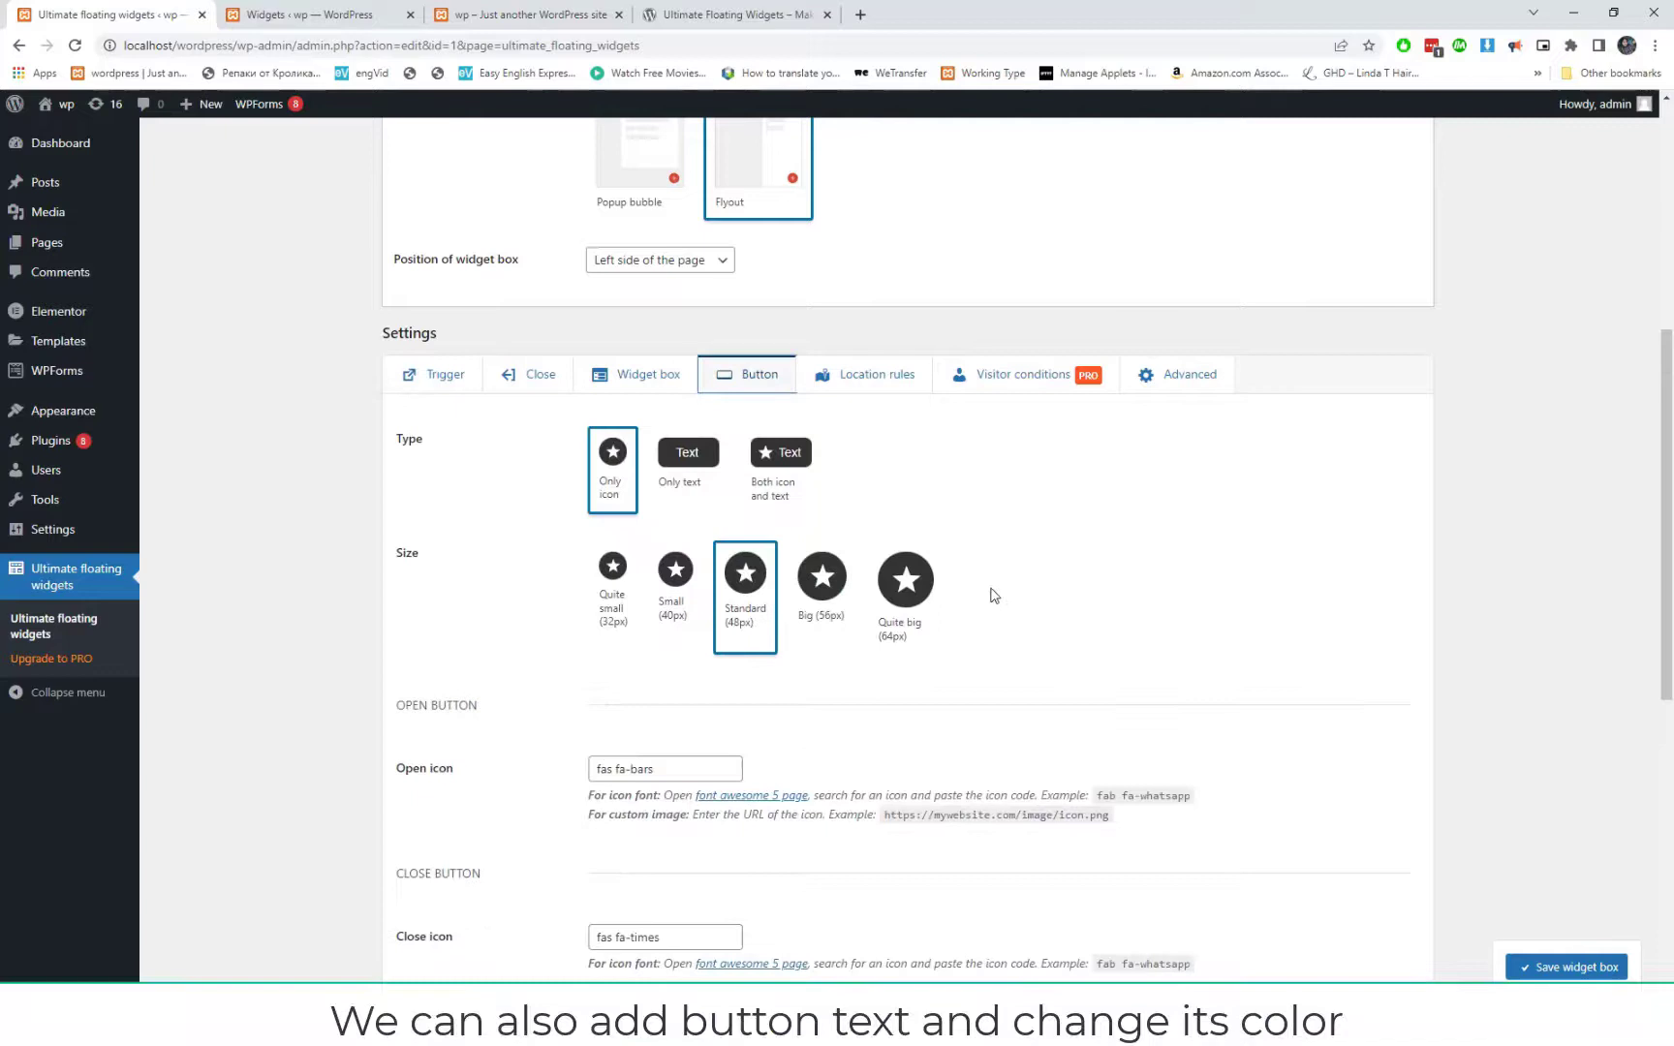
click(792, 485)
scroll(986, 660, down, 2)
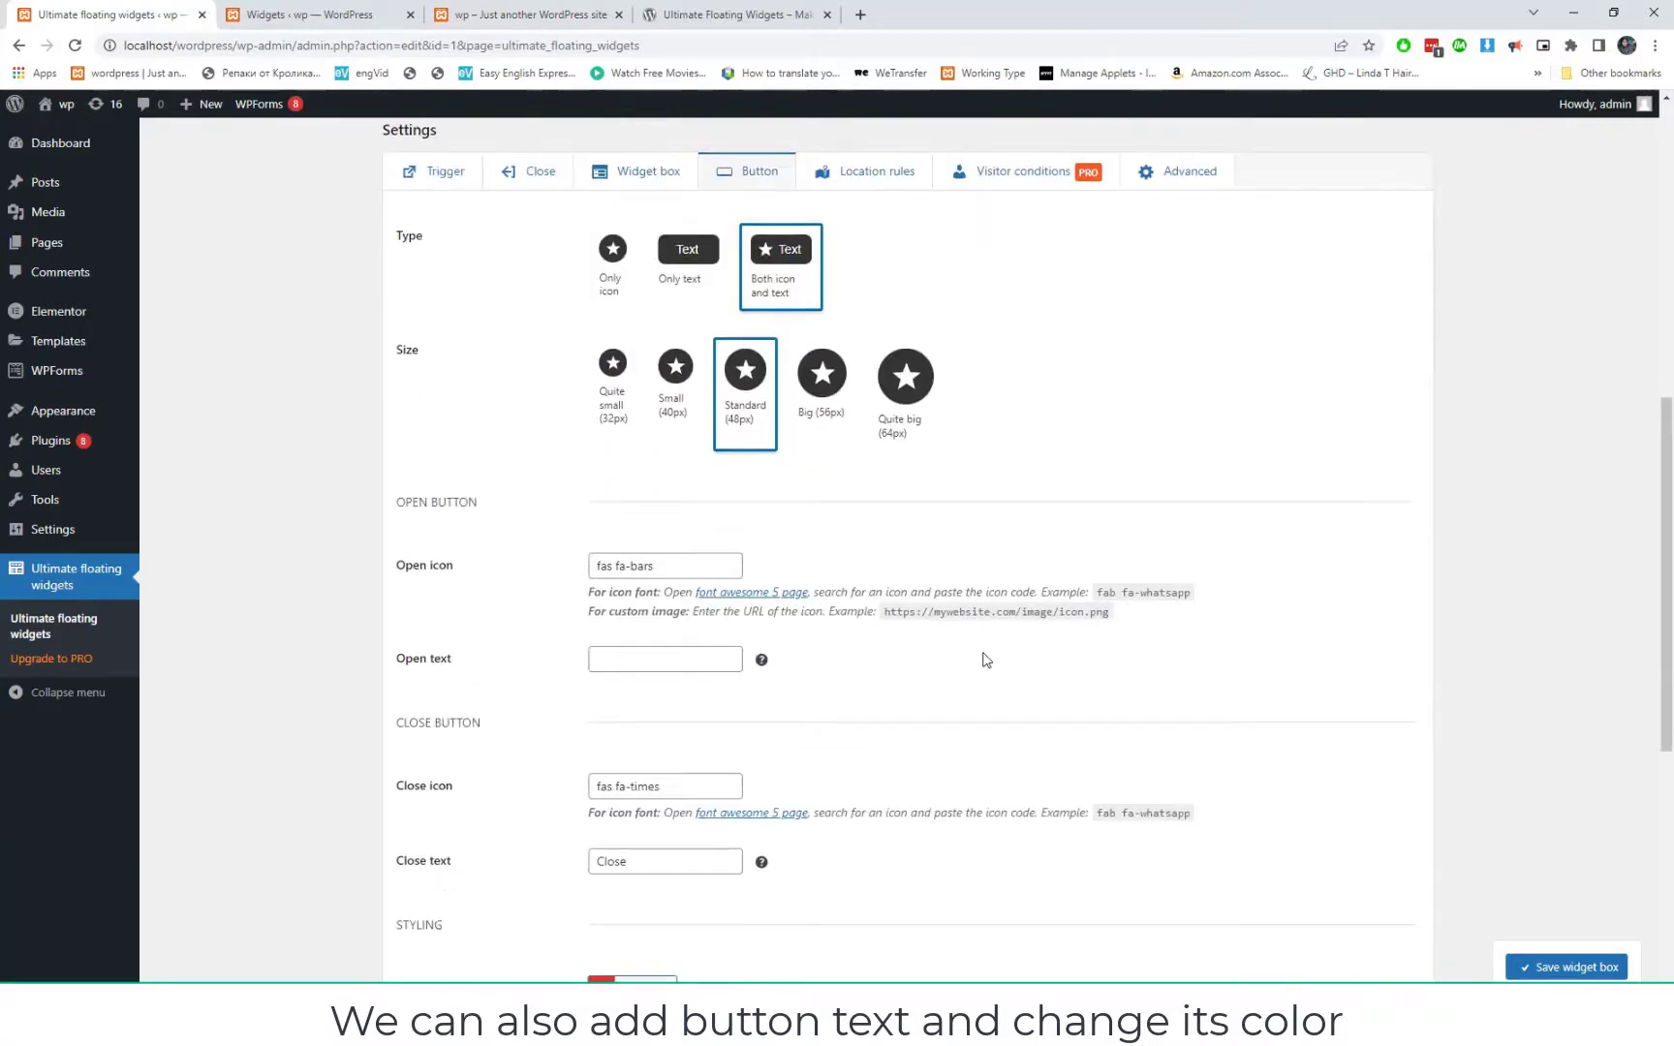
click(593, 667)
text(O)
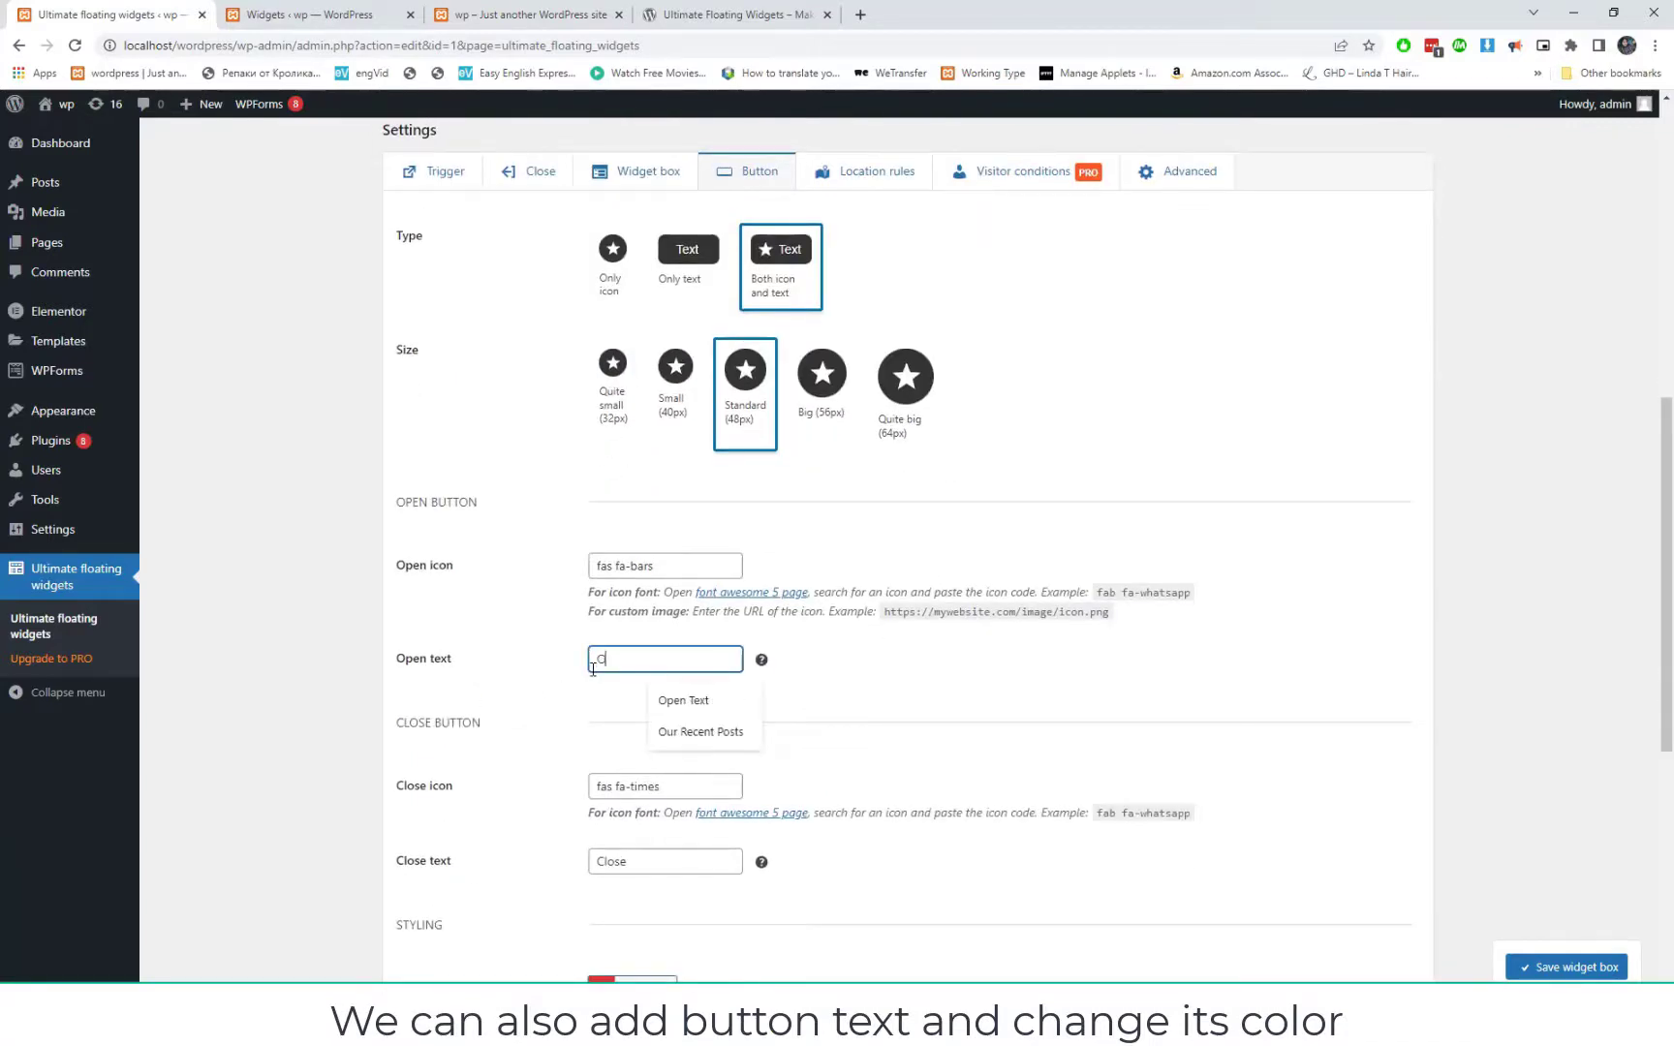
text(pen Text)
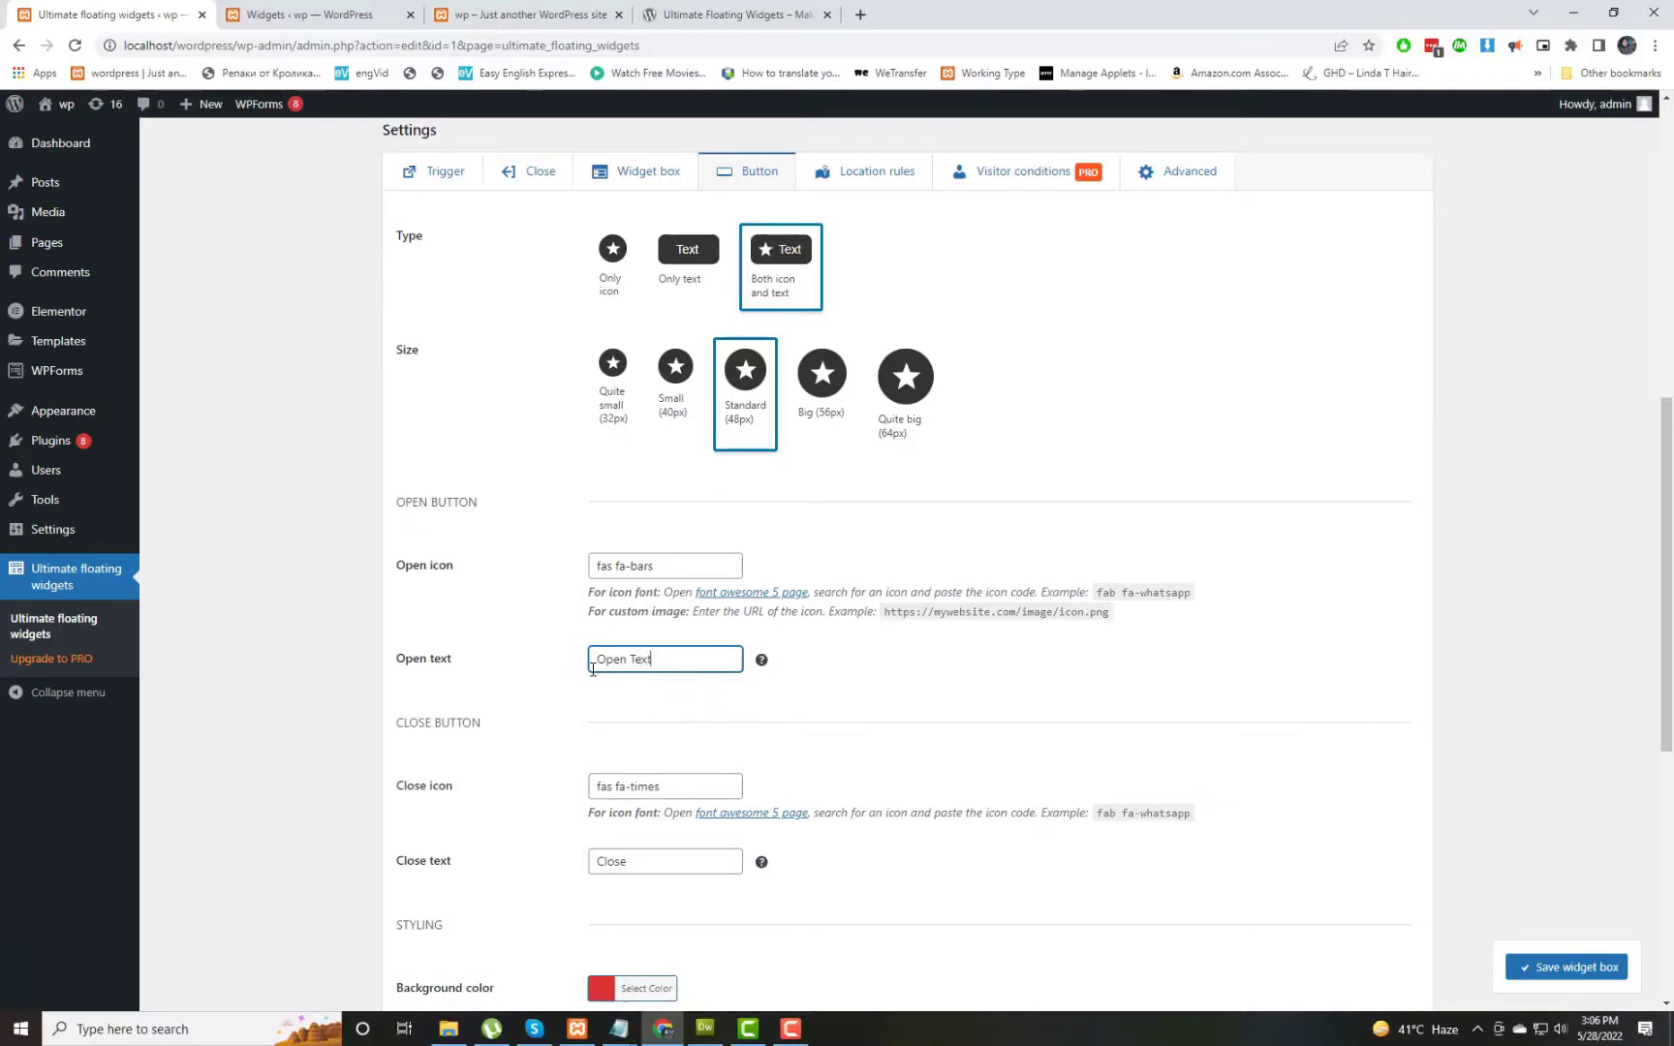
Step: Give the button a green #81d742 background and save the widget box
scroll(802, 837, down, 2)
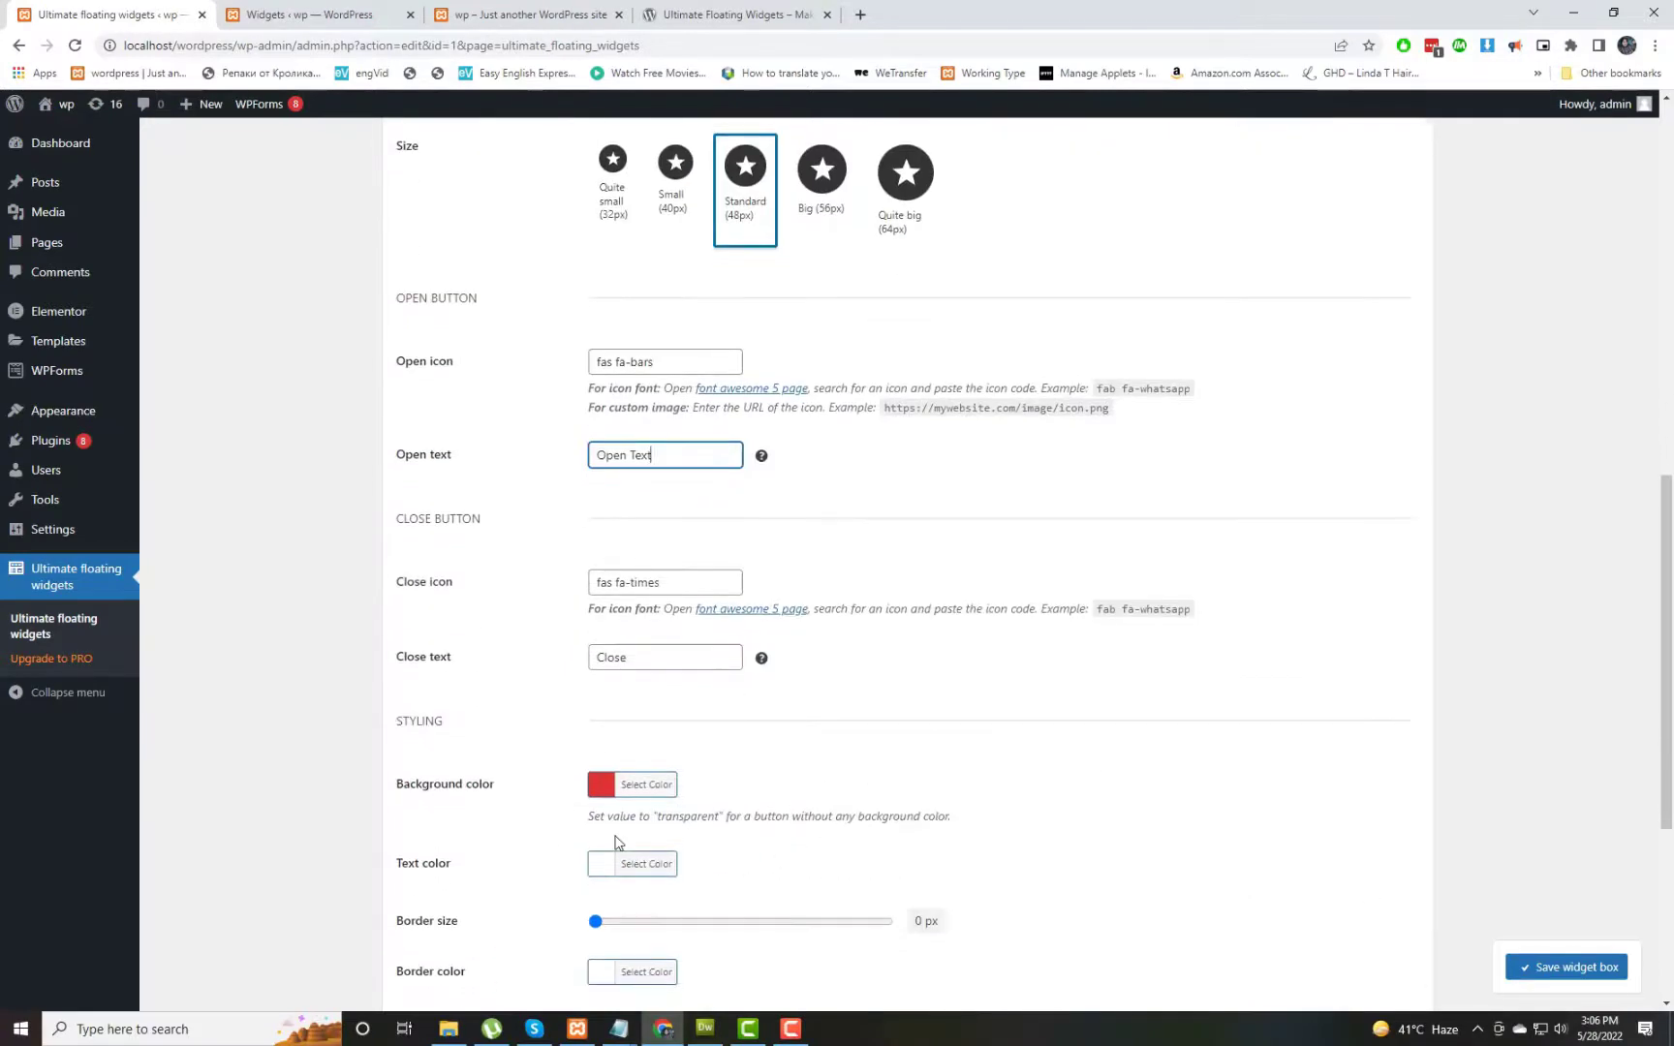
click(600, 784)
scroll(678, 790, down, 2)
click(709, 784)
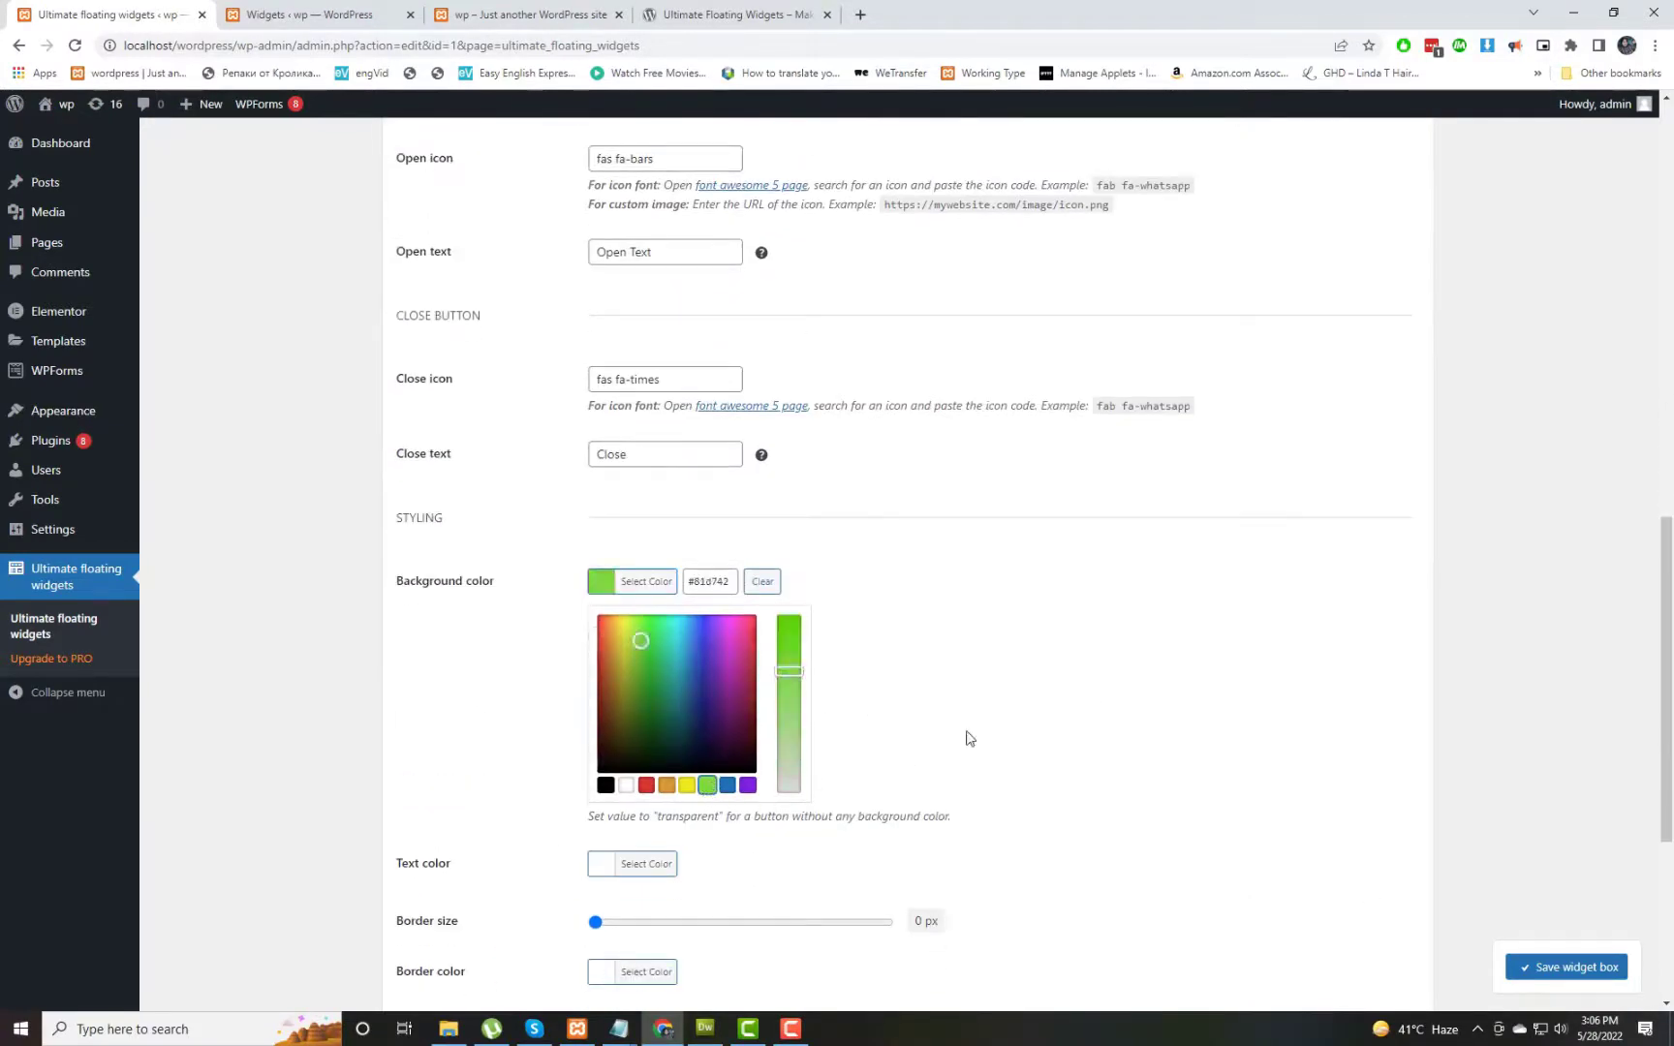
click(1315, 871)
click(1548, 968)
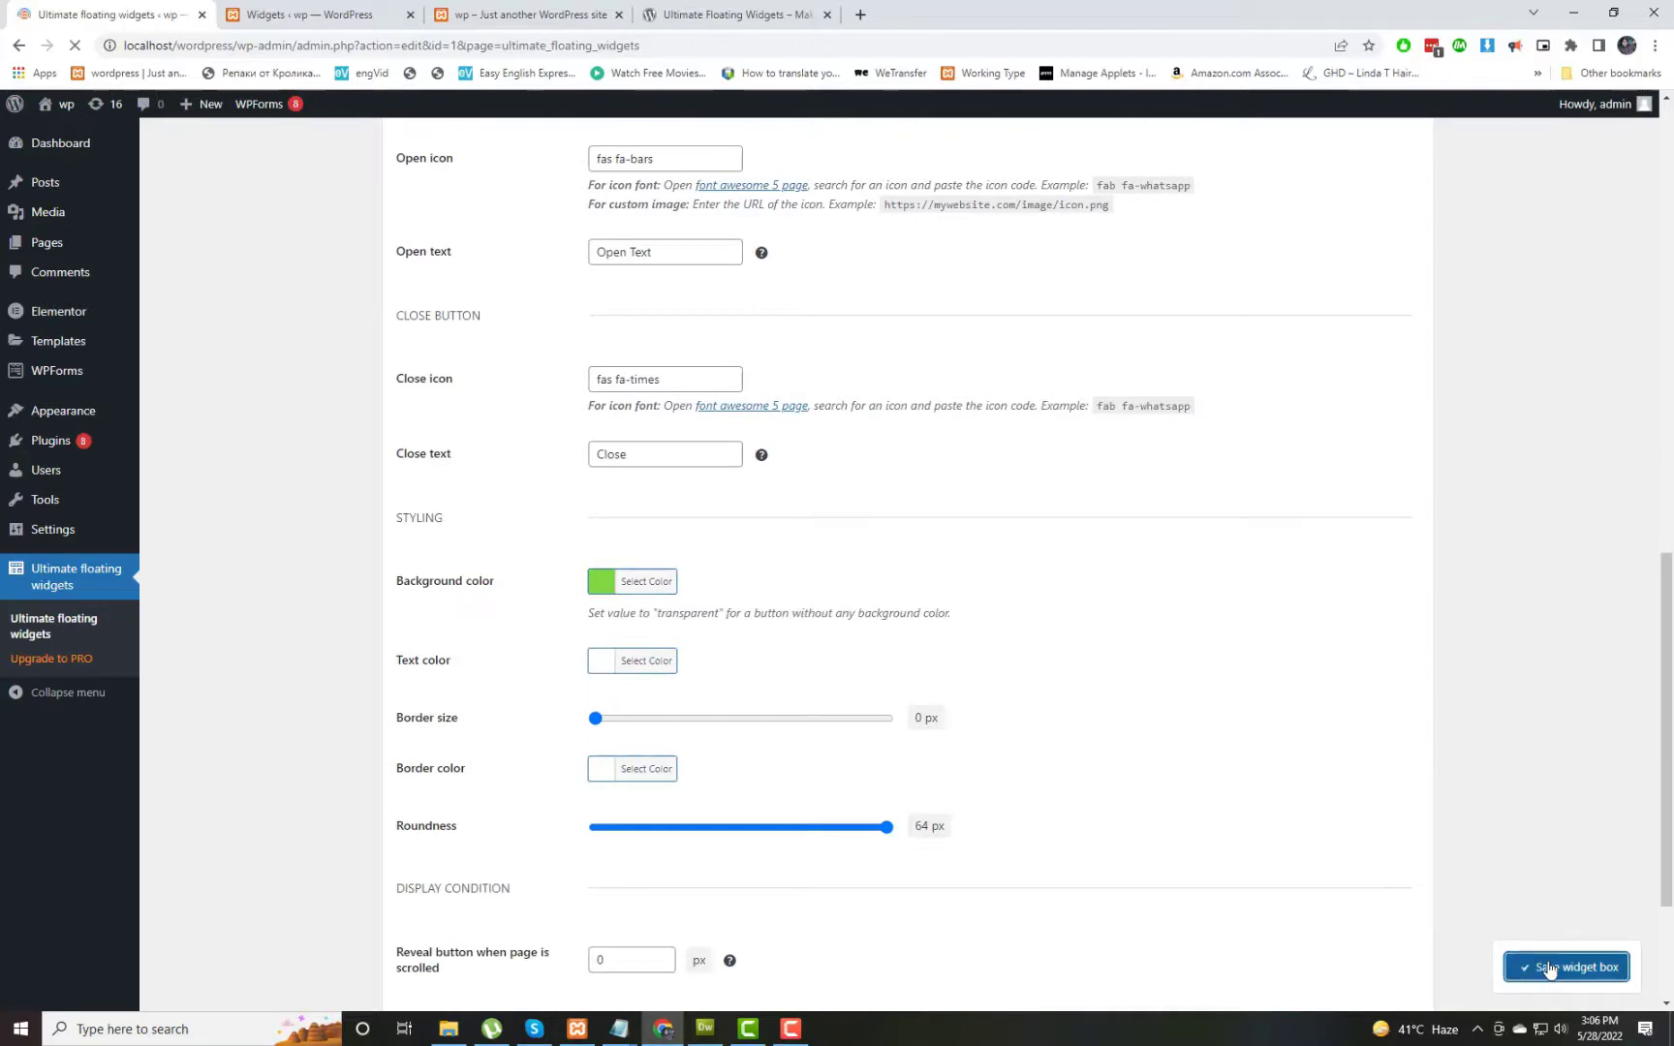
Step: Reload the live site so the new green Open Text button appears
click(540, 11)
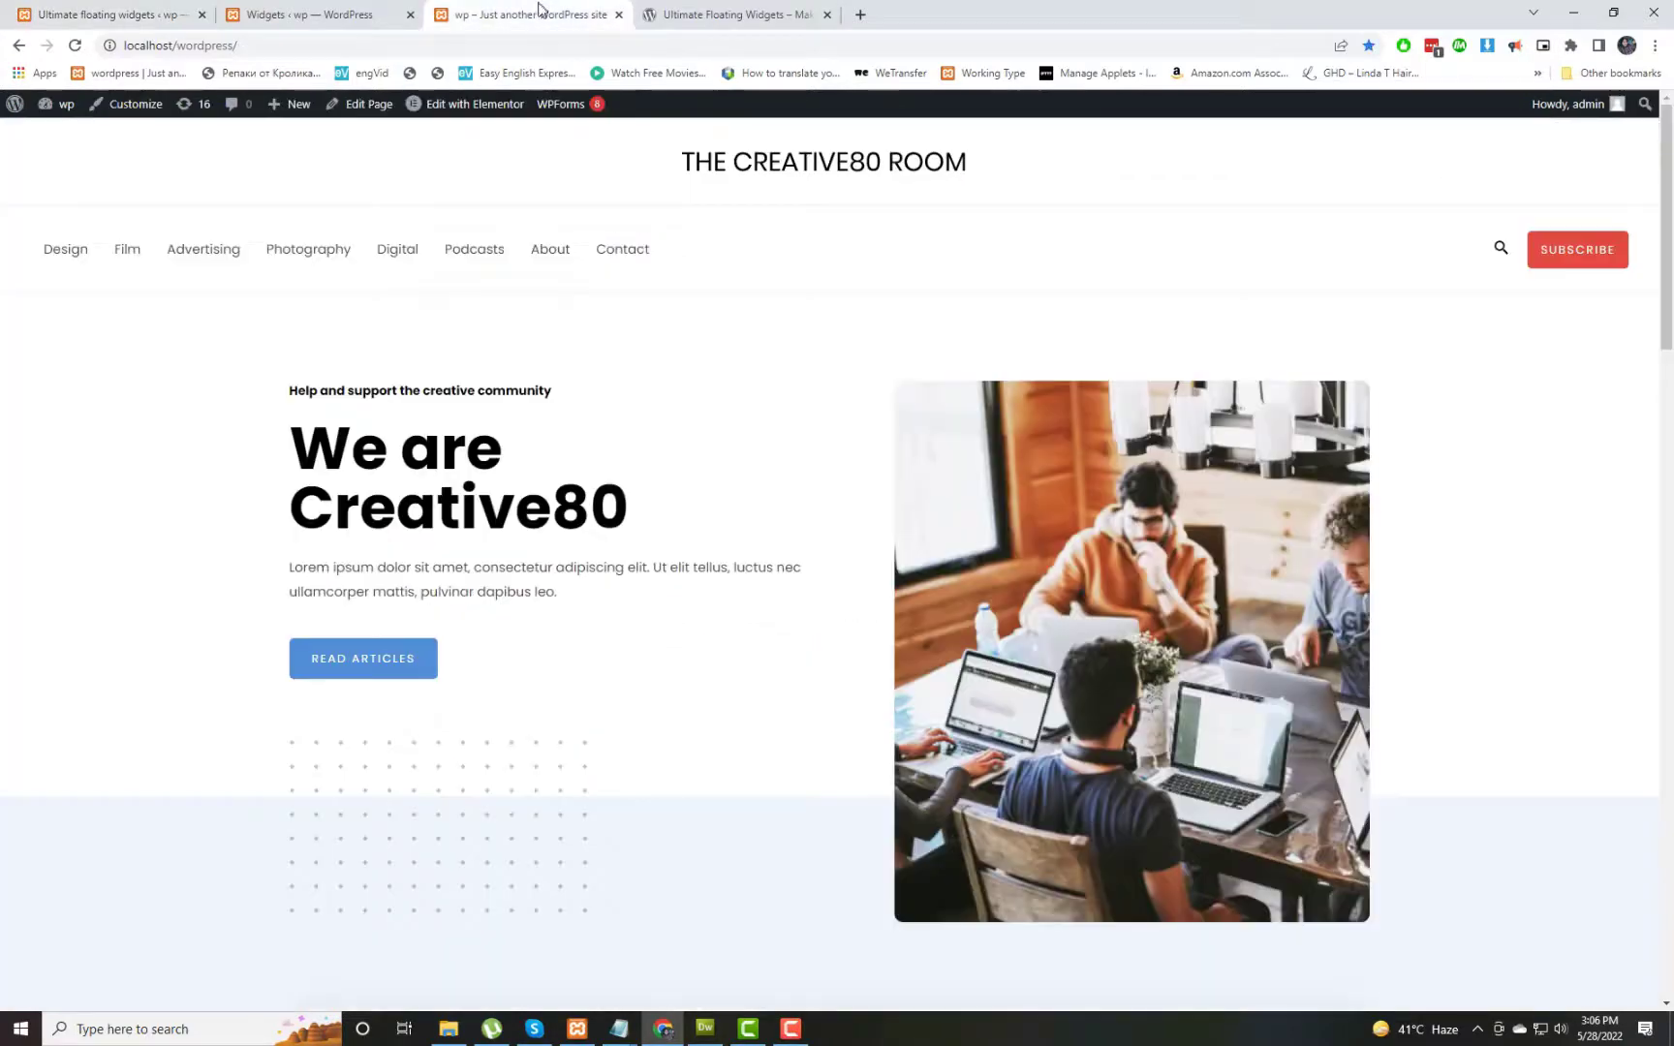
right_click(675, 319)
click(733, 376)
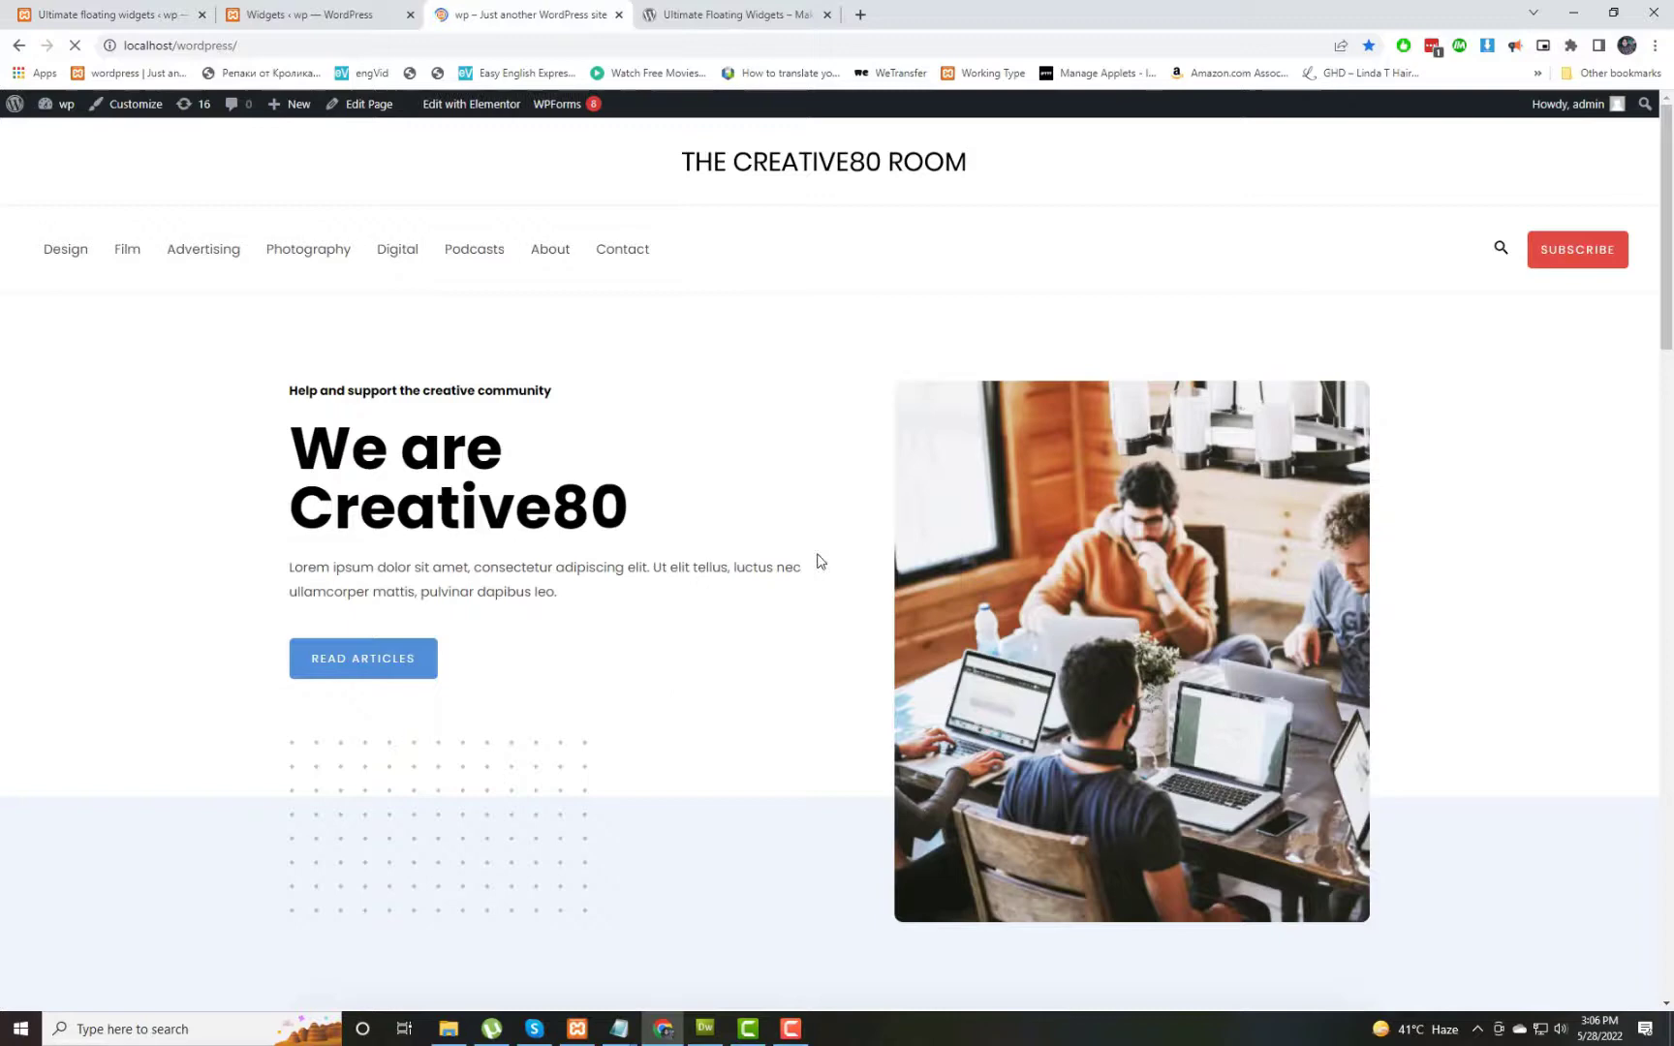
scroll(814, 561, down, 10)
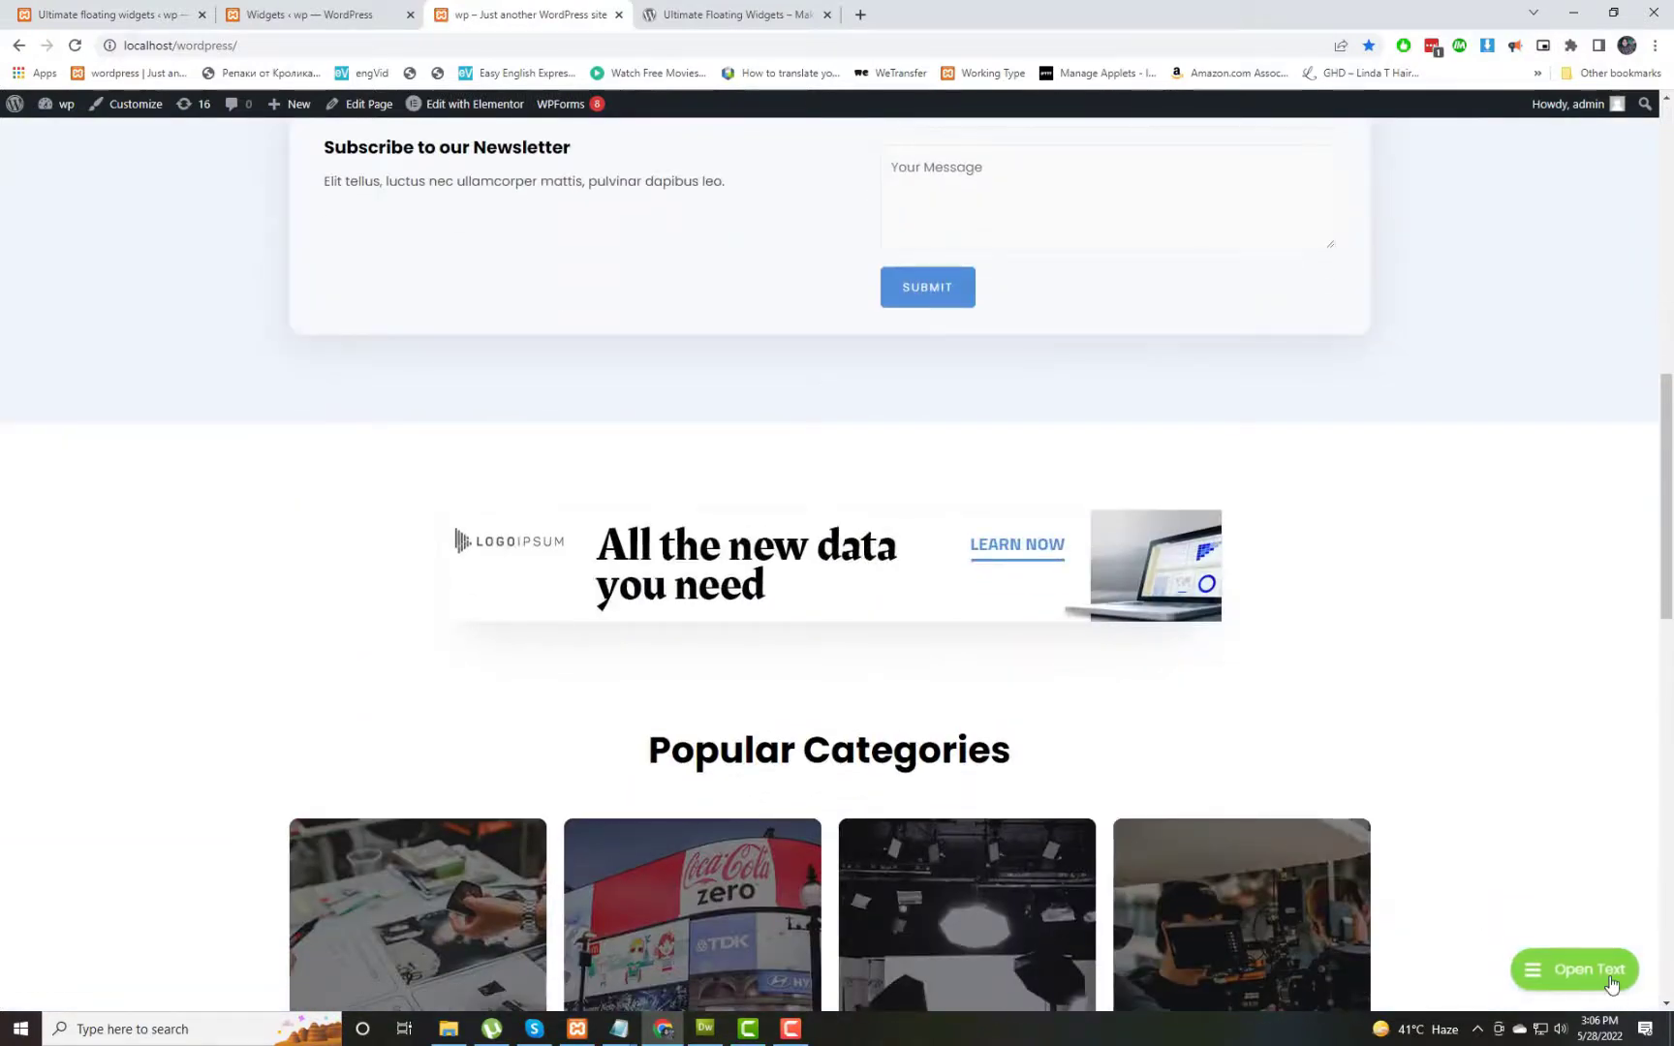
Step: Open and close the sidebar several times with the Open Text button, then return to the settings
click(1611, 983)
click(1610, 983)
click(1611, 983)
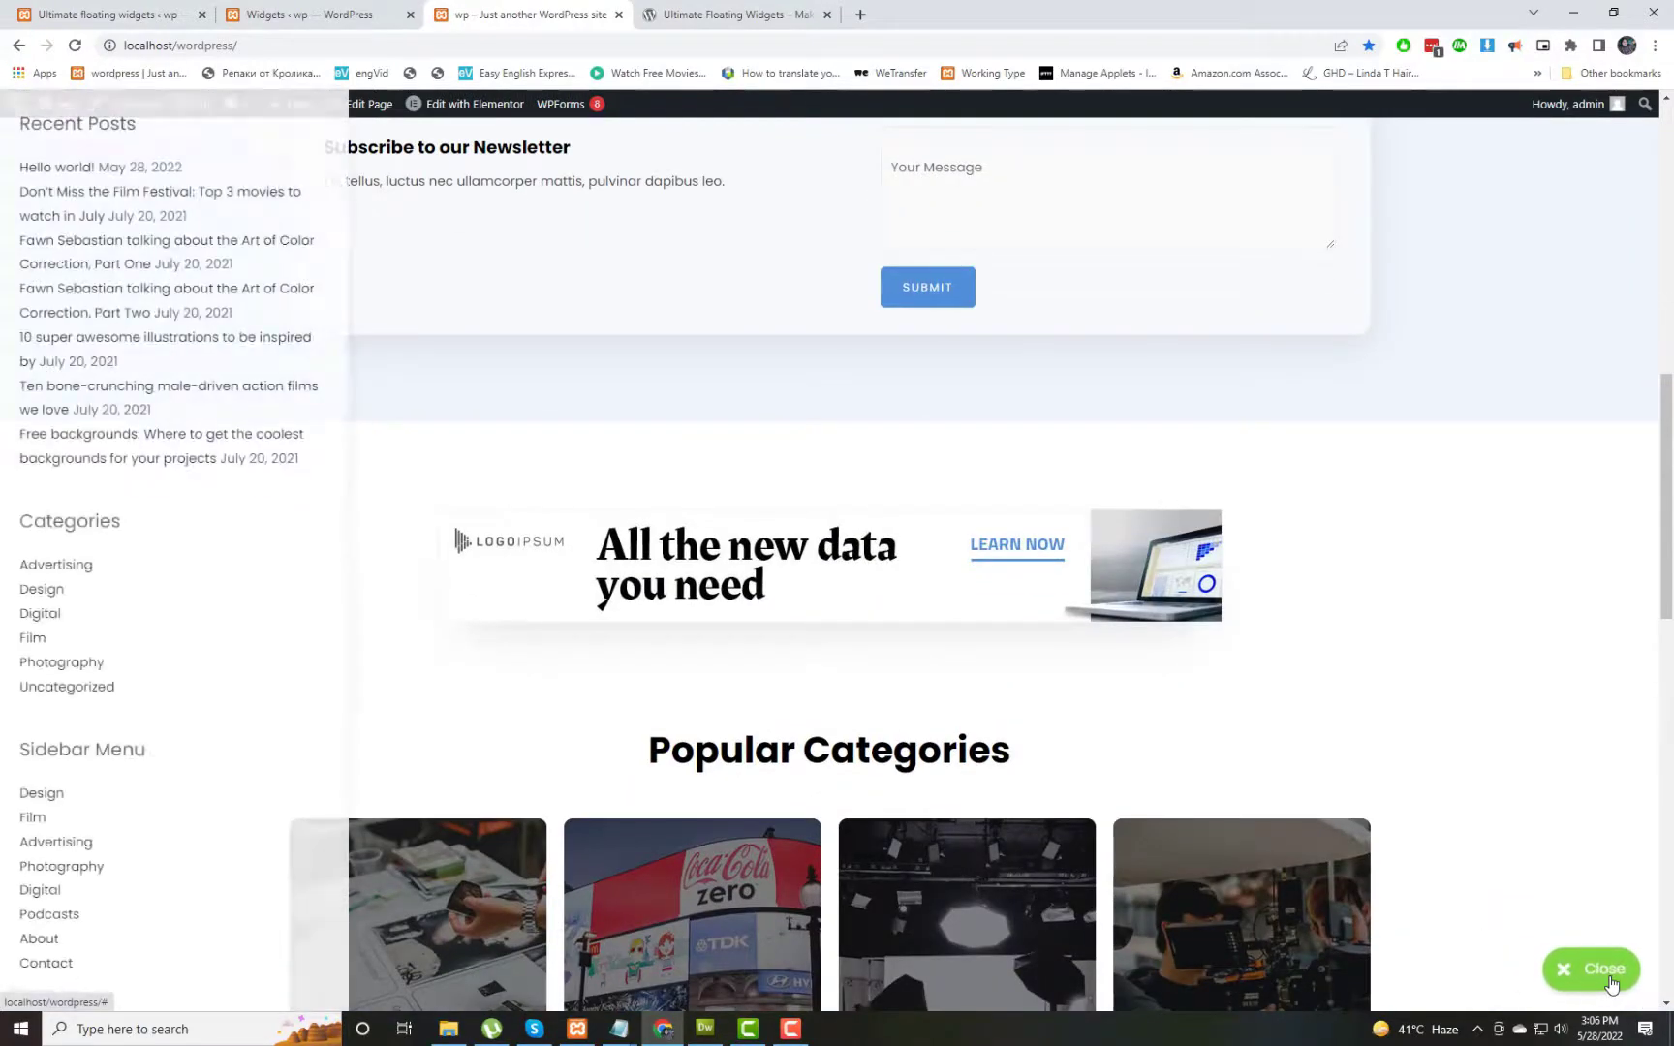
click(1610, 983)
click(1610, 983)
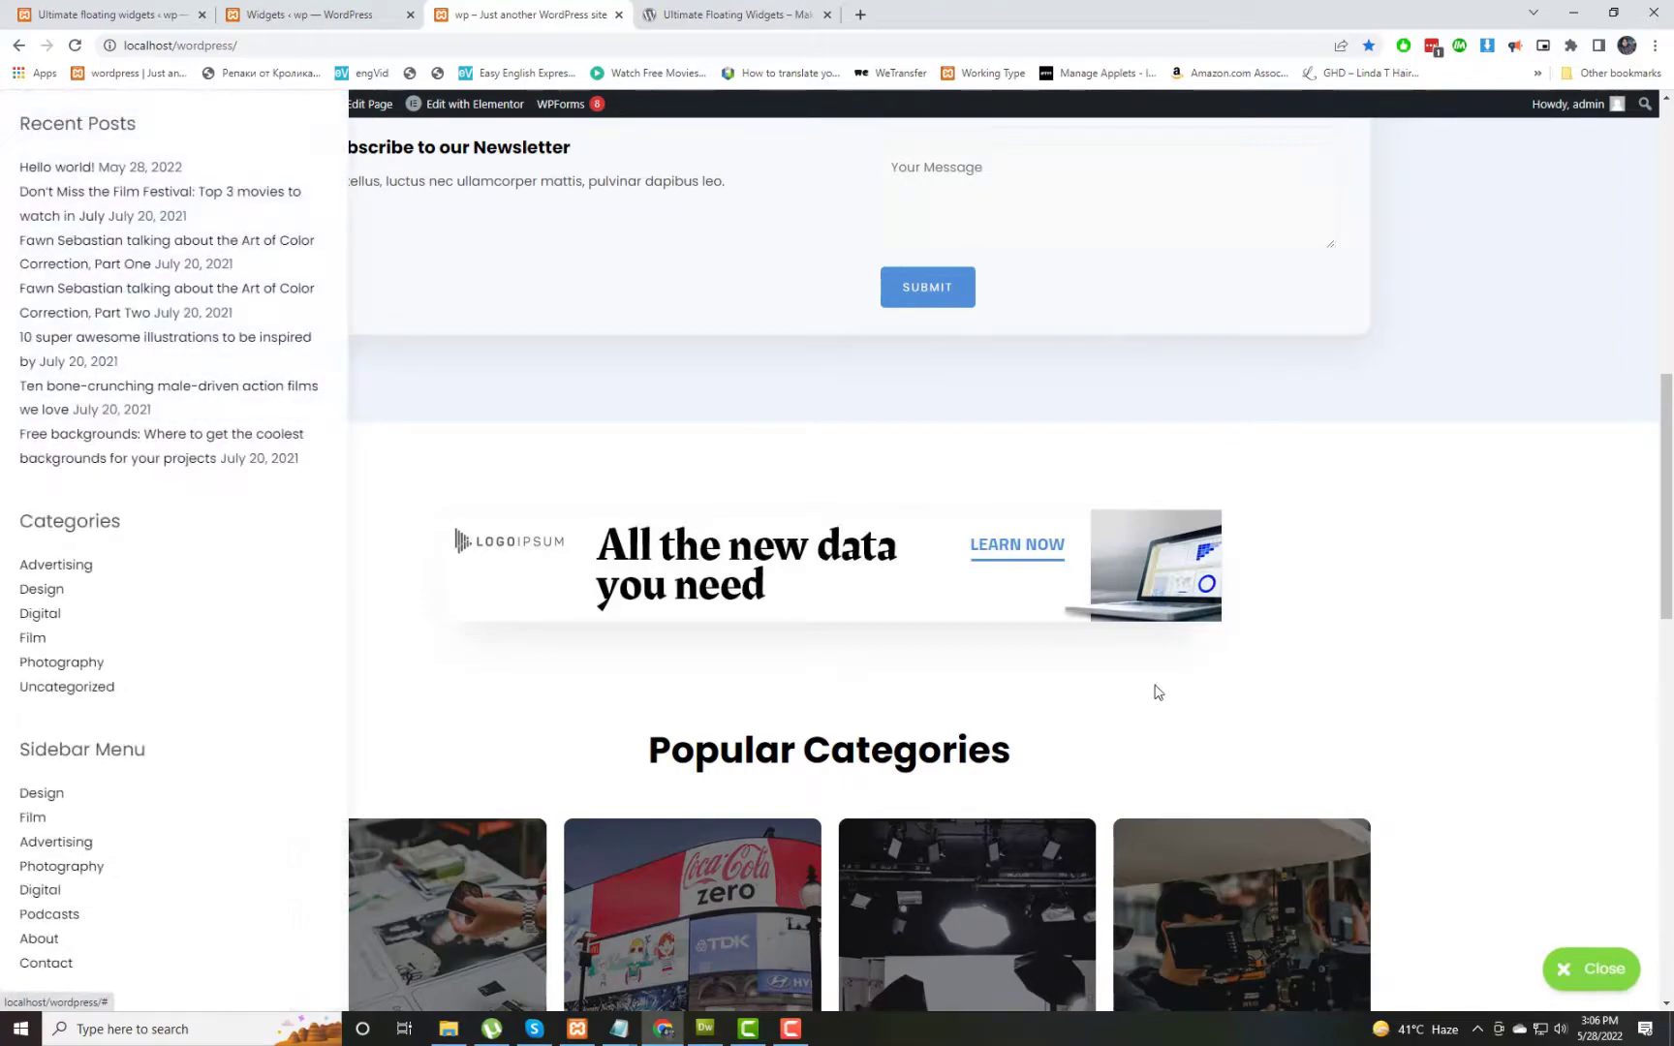
scroll(1157, 692, down, 5)
scroll(1158, 691, up, 11)
click(1606, 974)
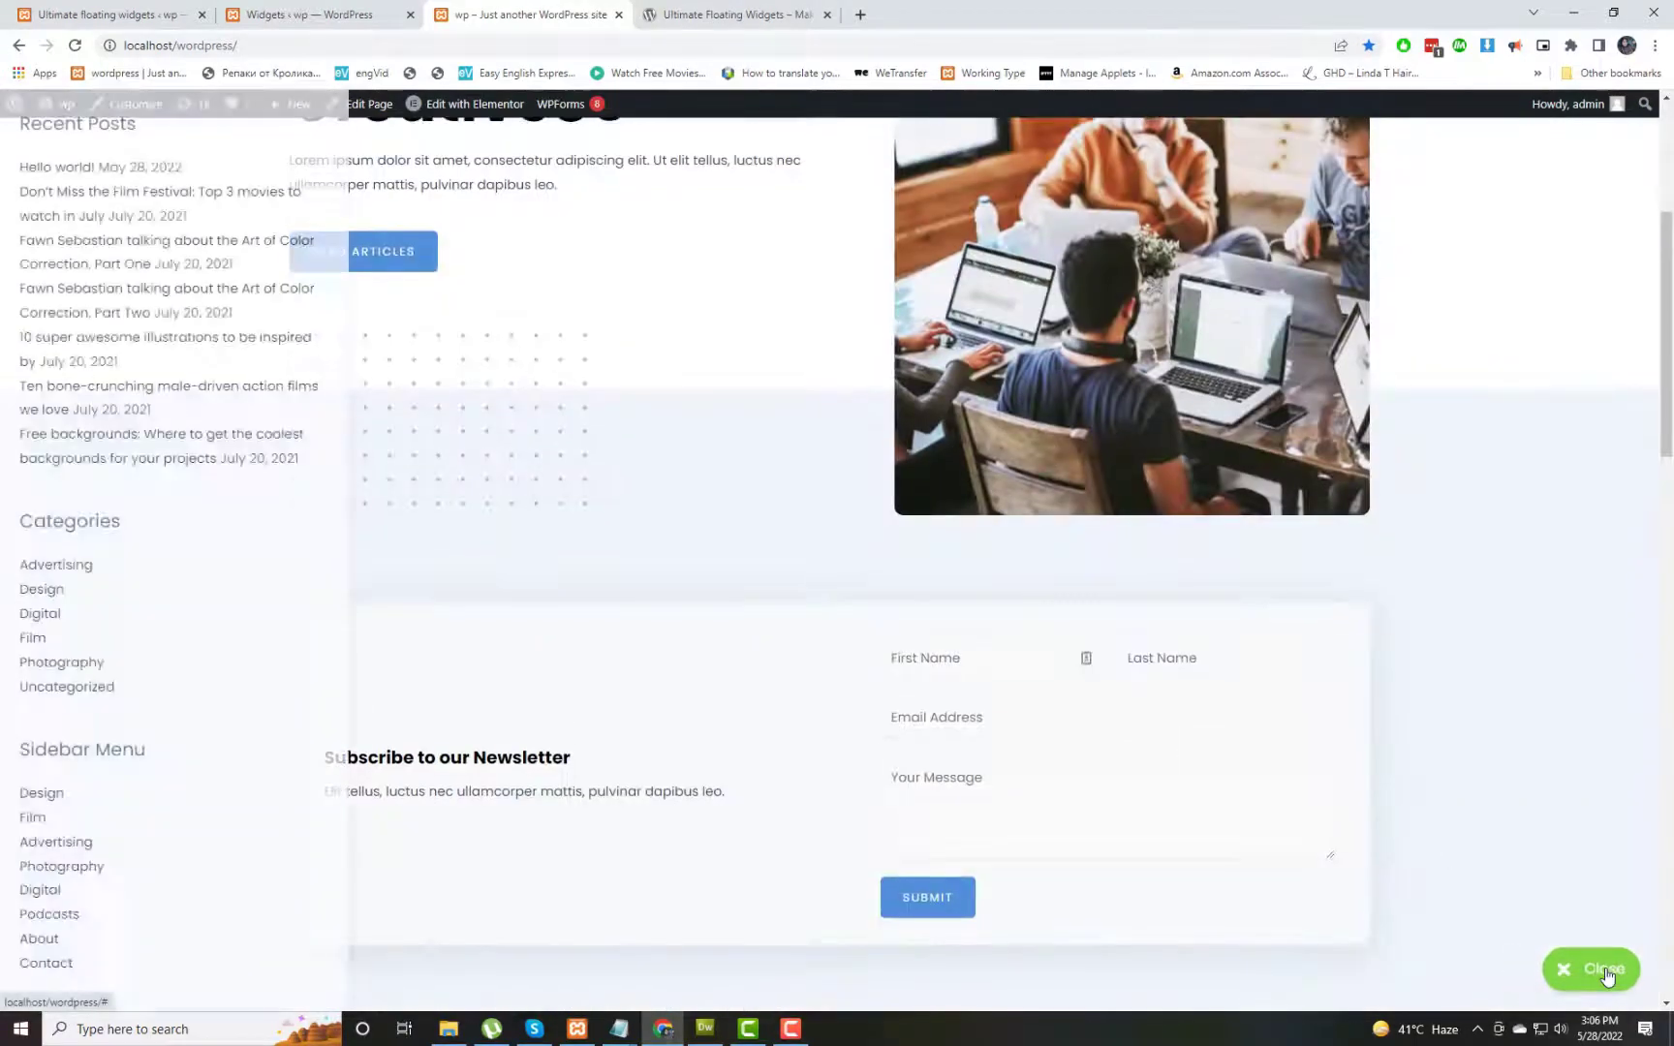
click(128, 8)
Step: Change the widget box width from 400px to 500px
scroll(875, 684, down, 4)
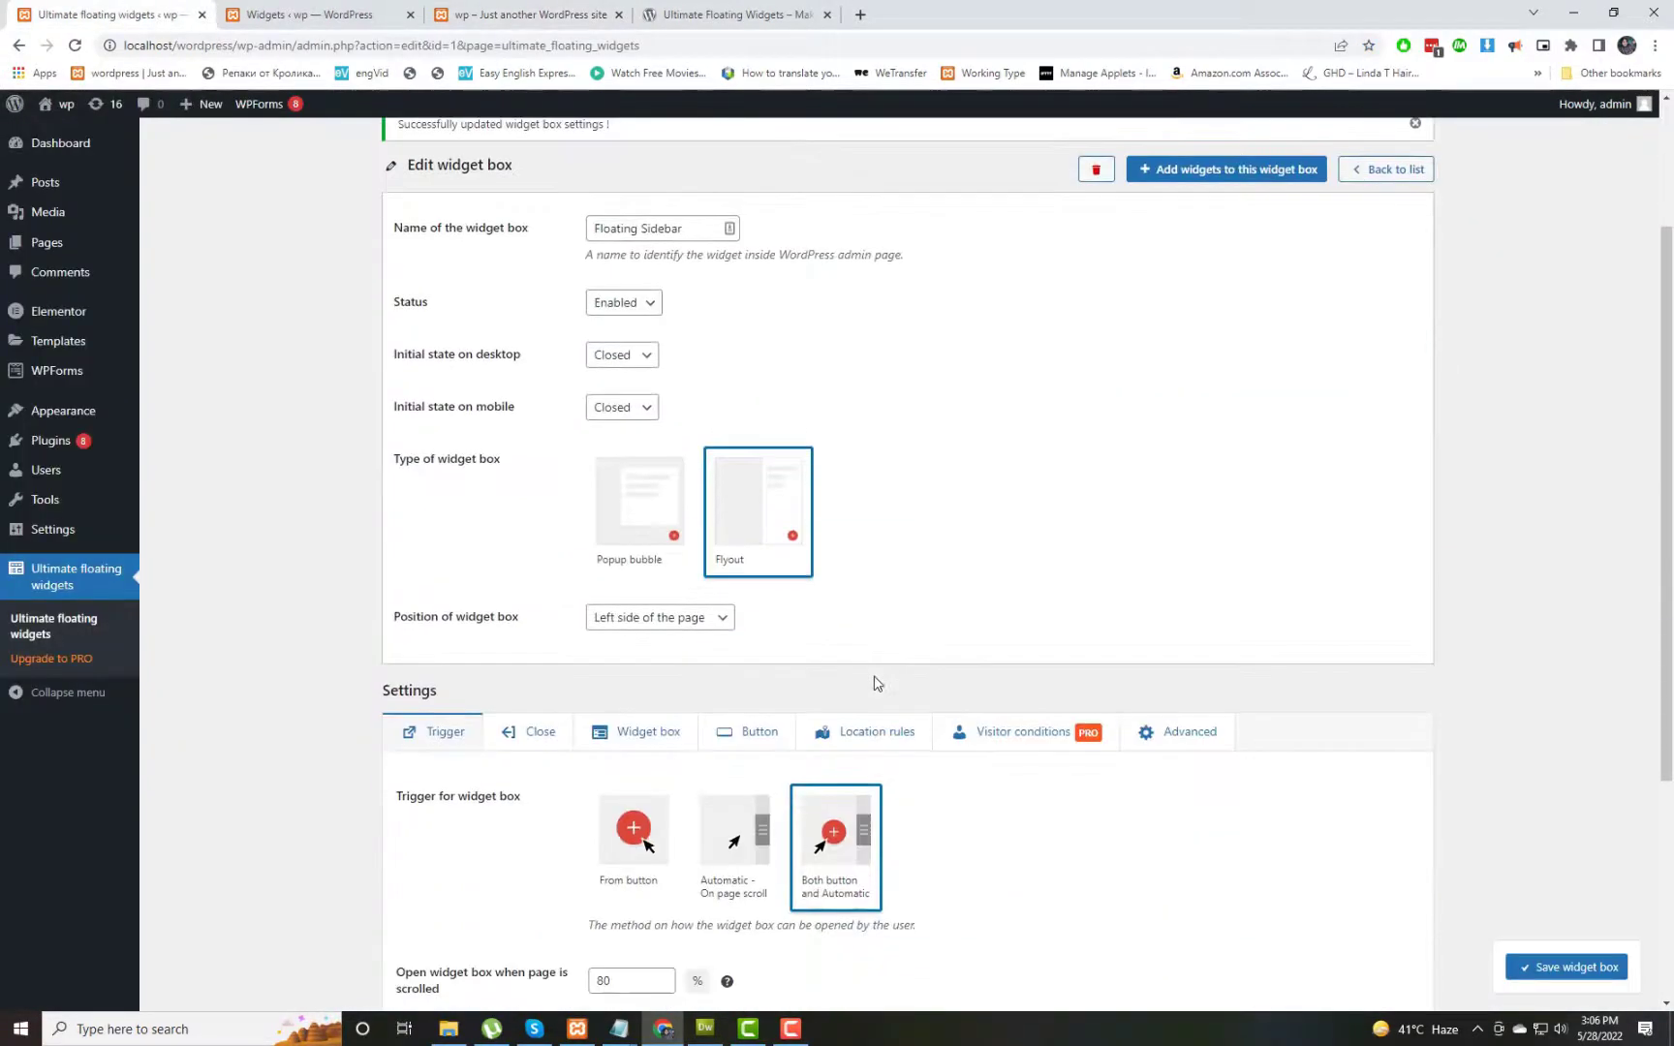
click(649, 529)
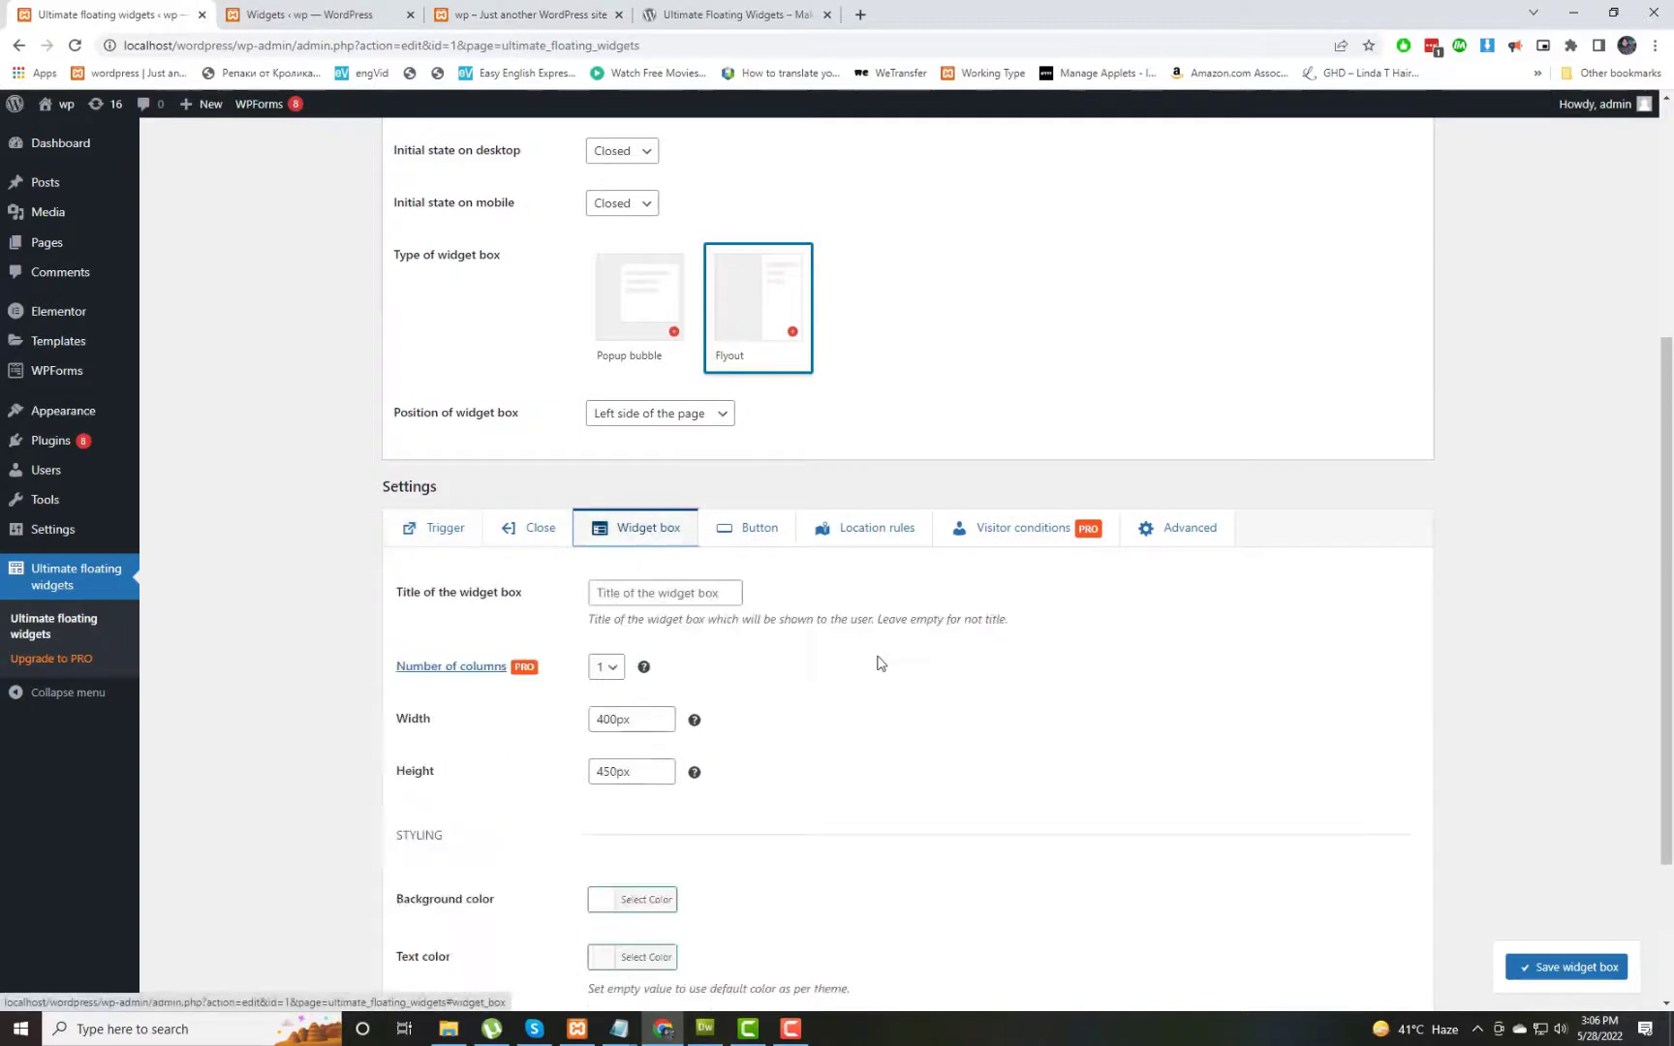
scroll(639, 549, down, 2)
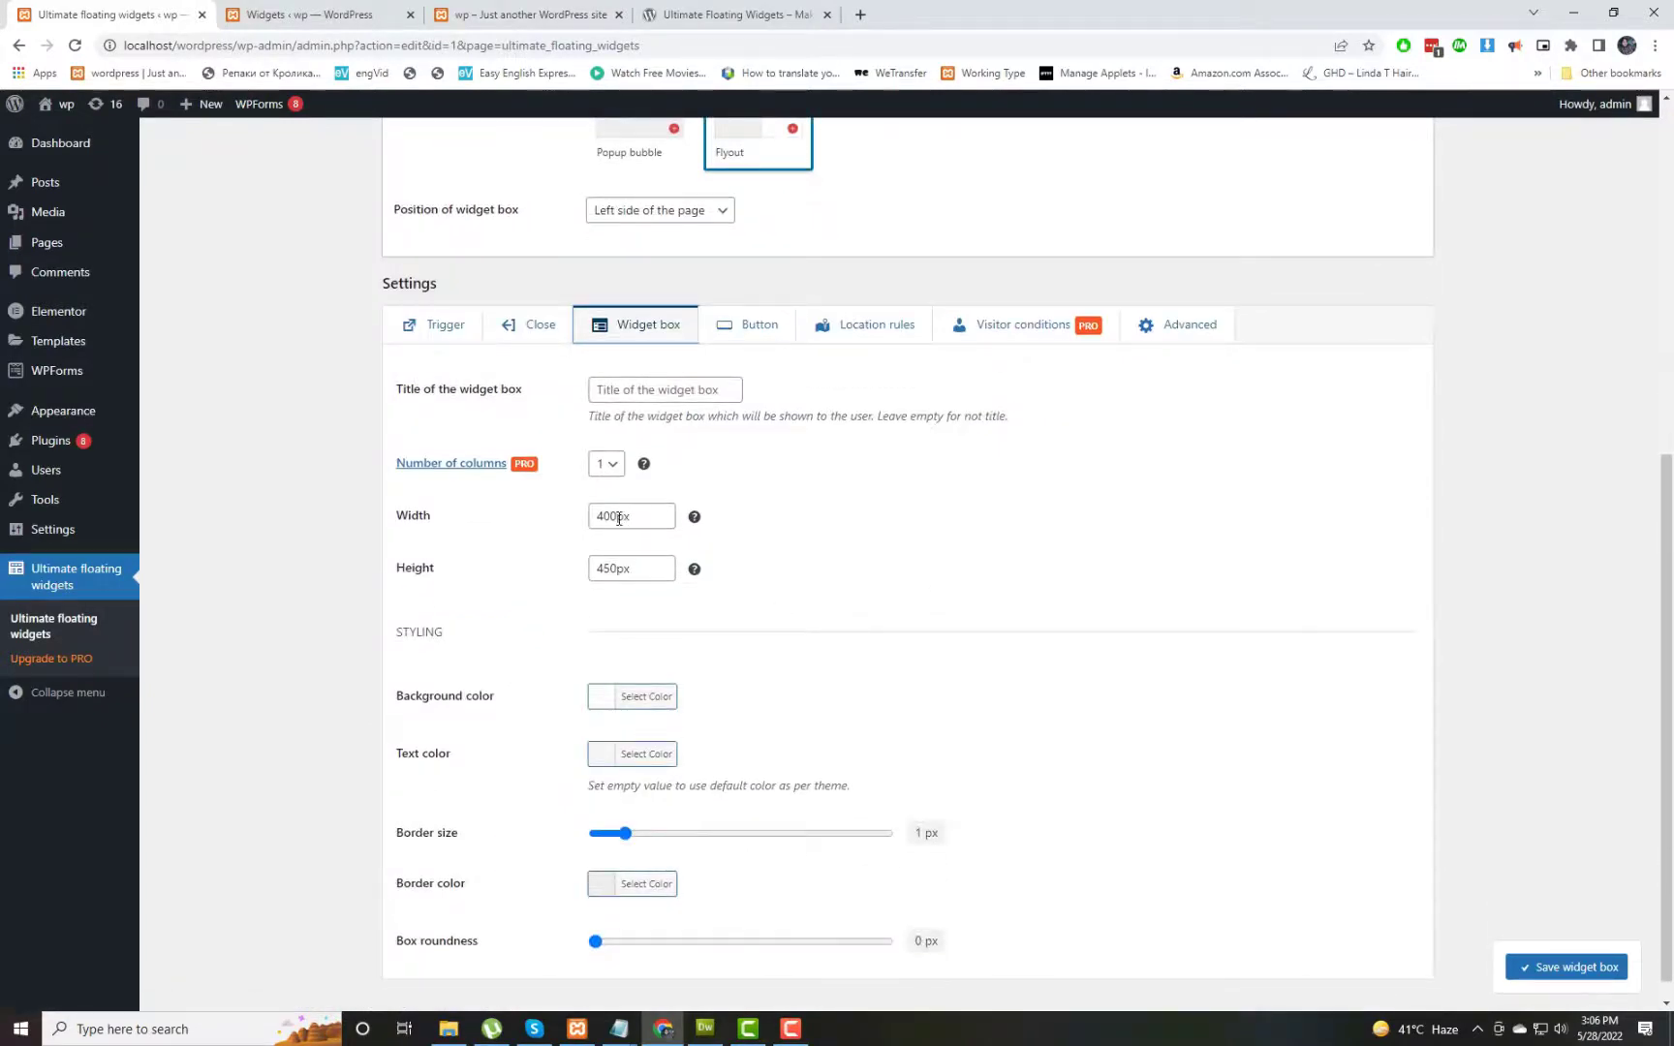
drag(619, 519, 571, 524)
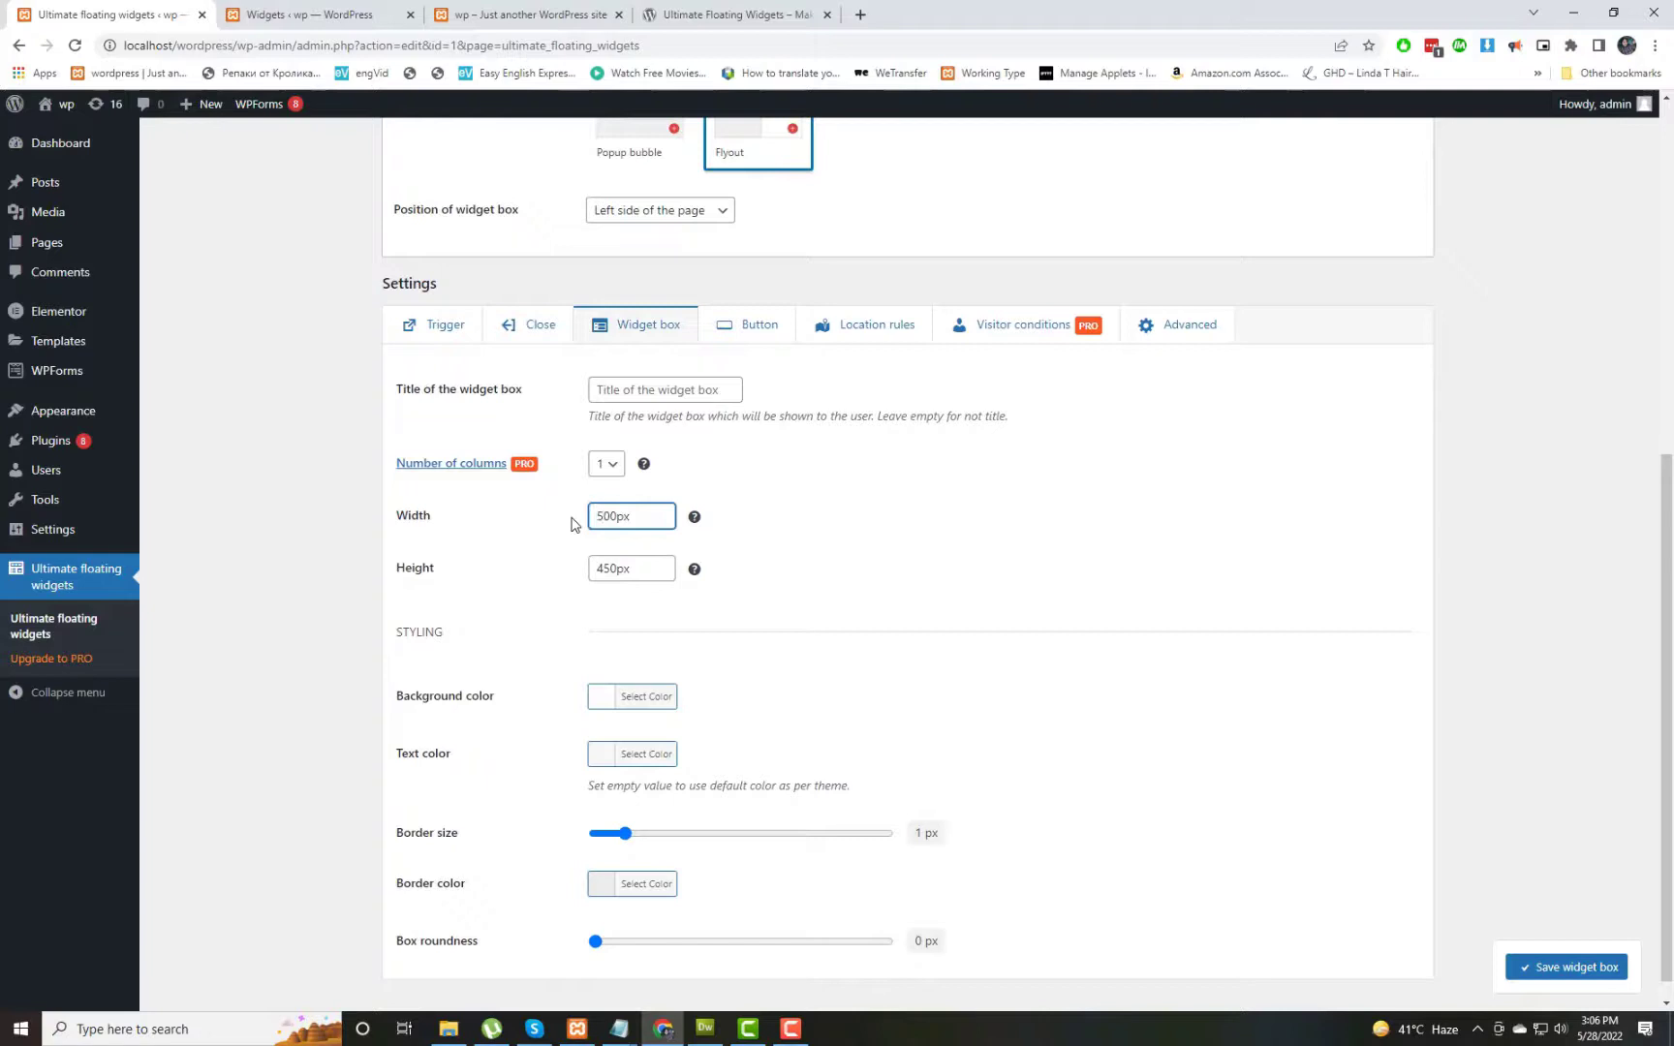
Step: Set a light grey box background, 2 px border and title 'Title', then save the settings
scroll(710, 658, down, 1)
click(603, 673)
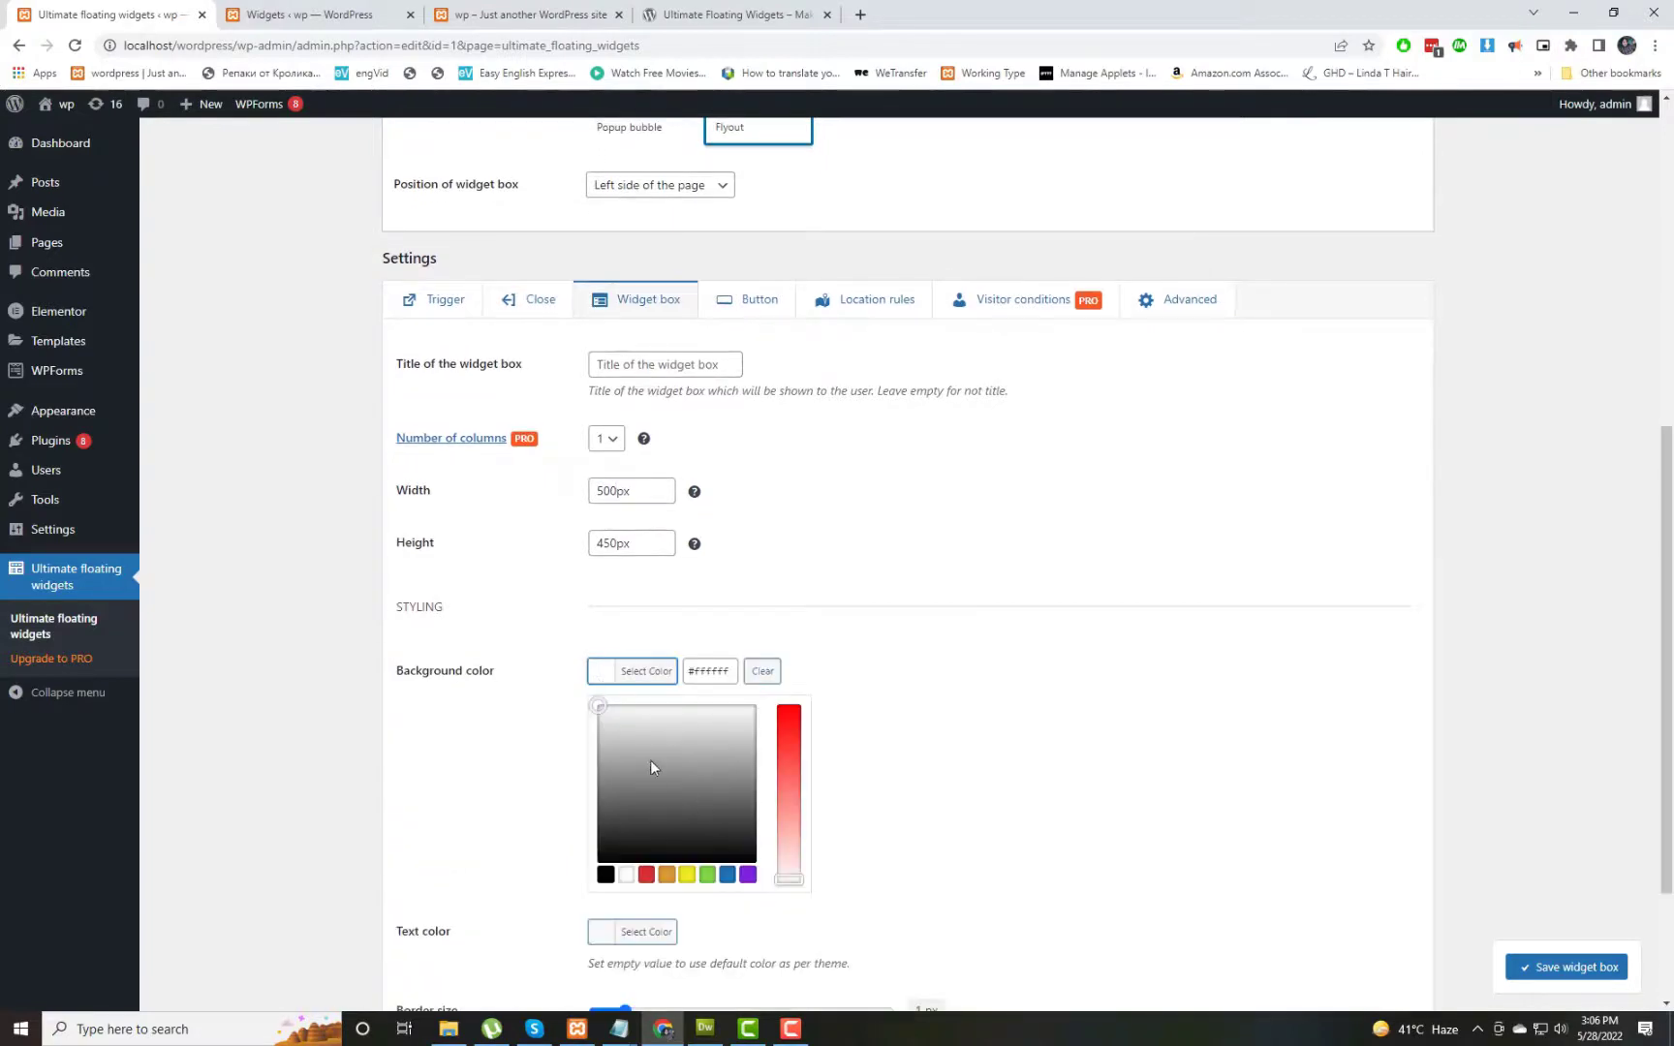
drag(650, 761, 649, 710)
click(1028, 707)
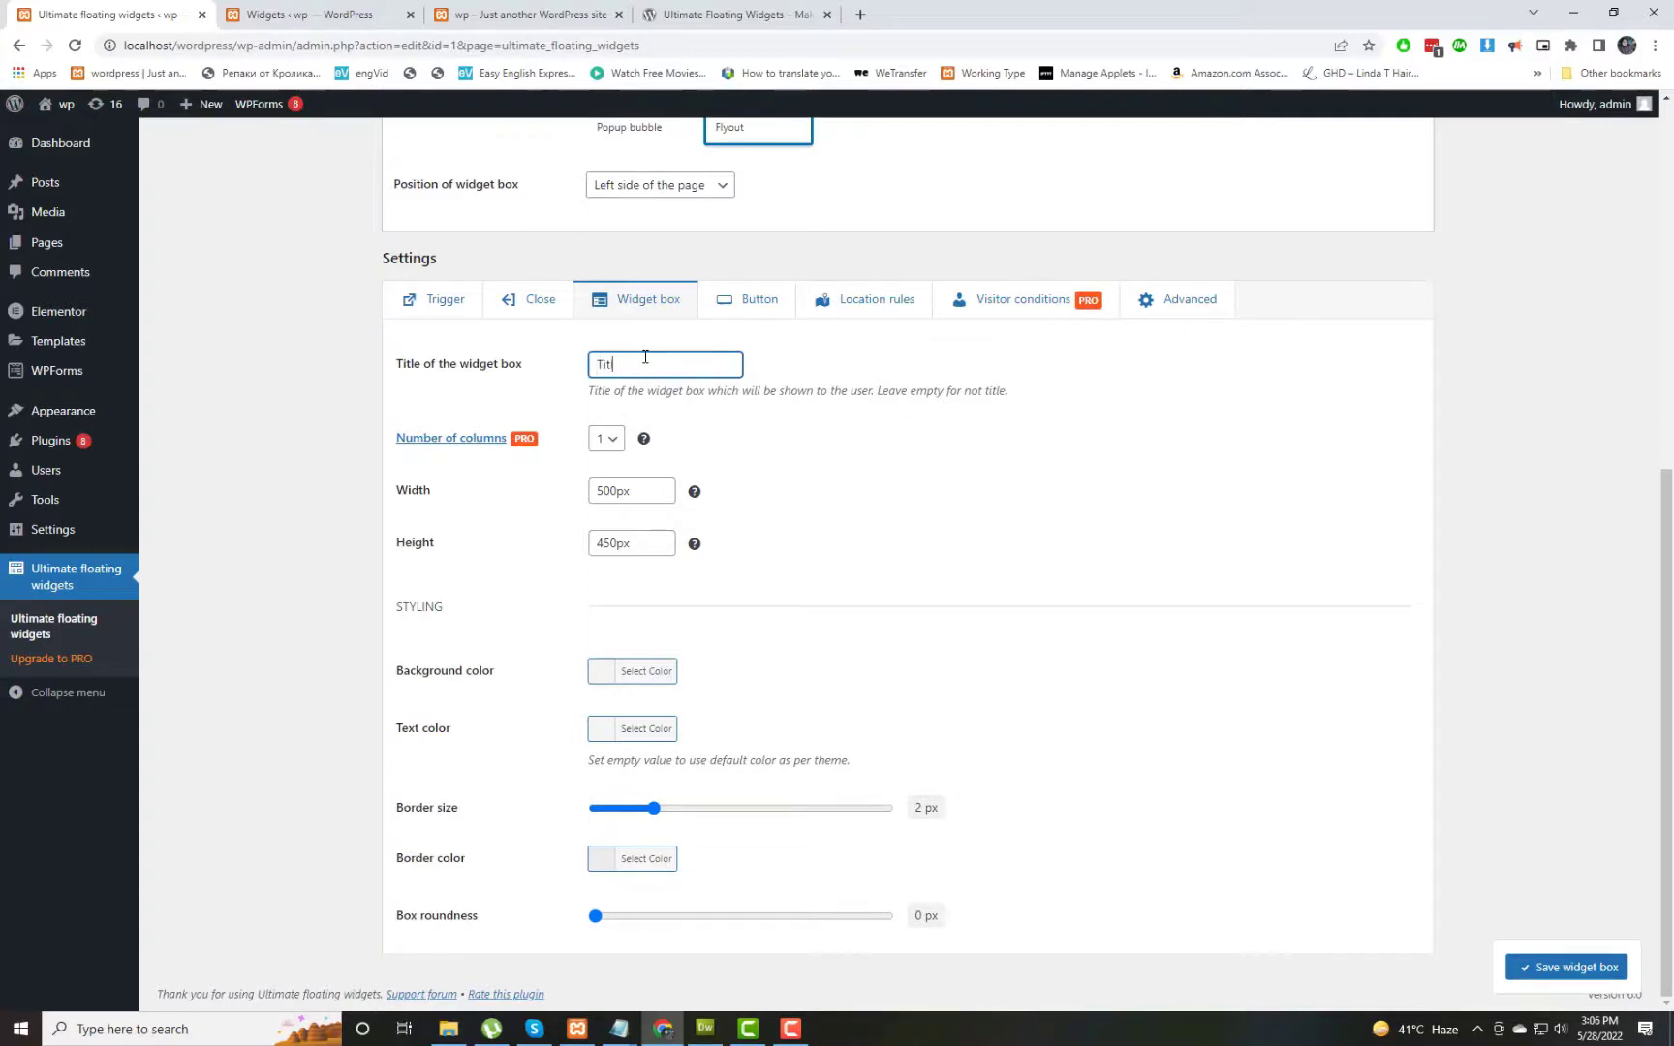
click(1574, 968)
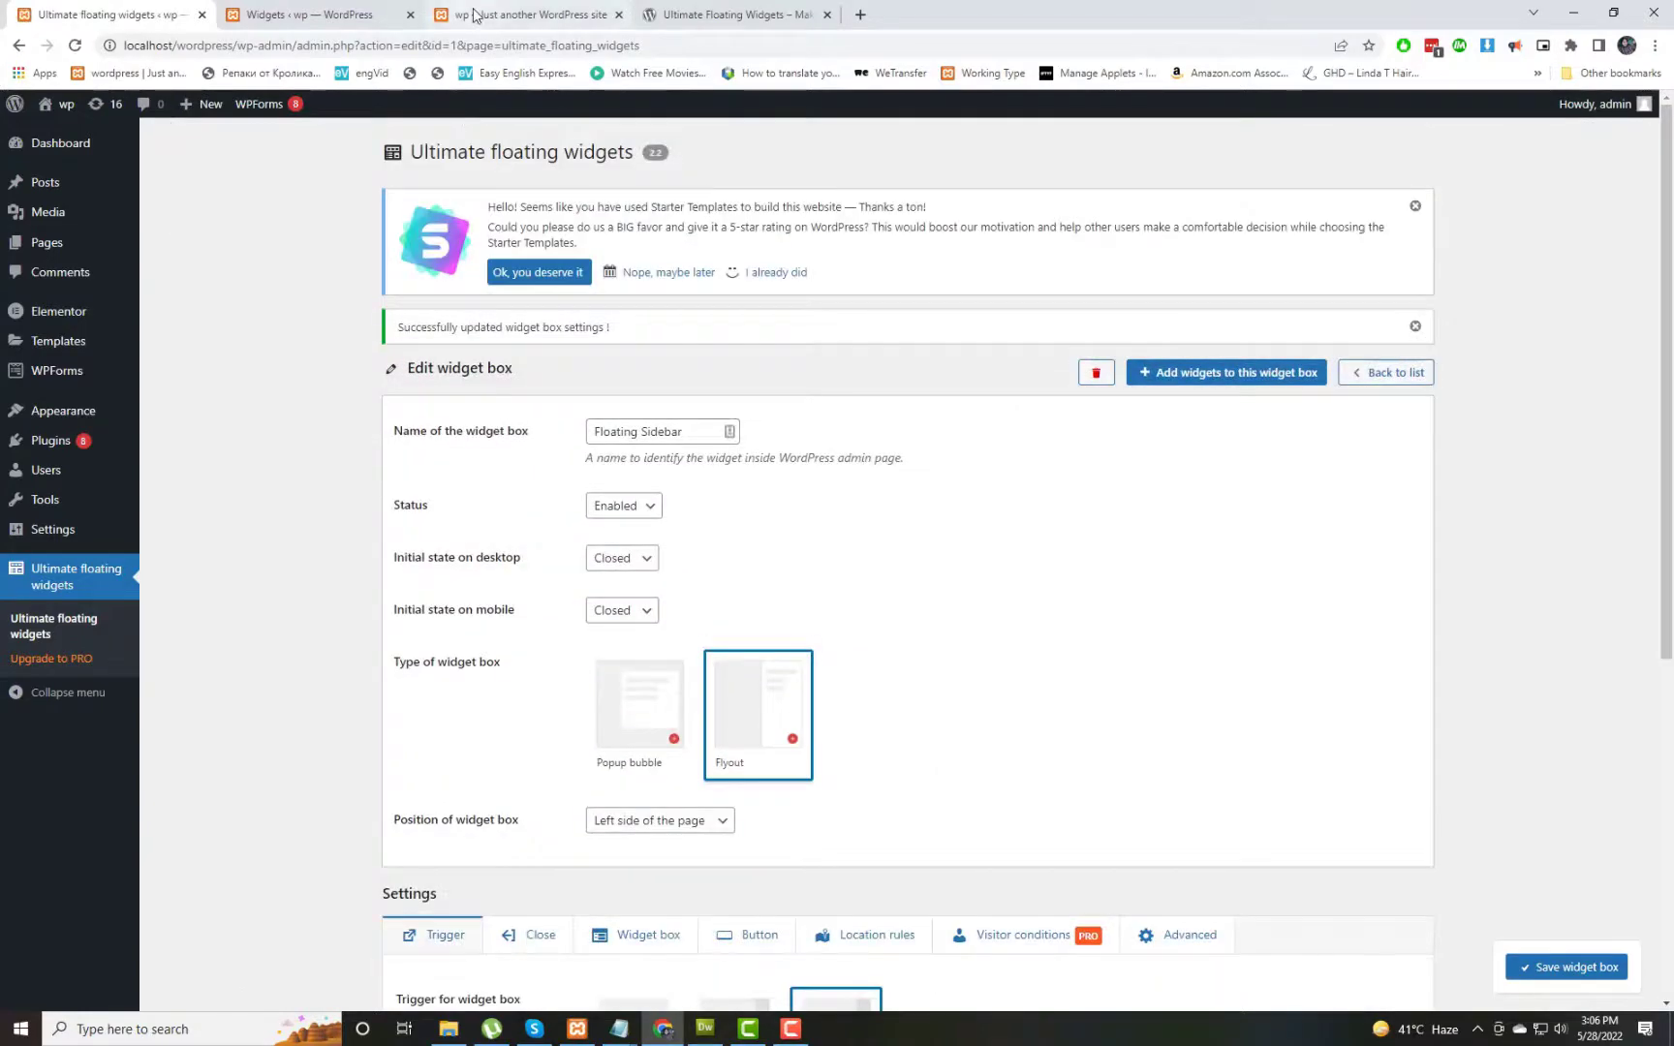
click(475, 14)
Step: Reload the live site and open the wider flyout, now headed 'Title', with the Open Text button
right_click(665, 310)
click(716, 364)
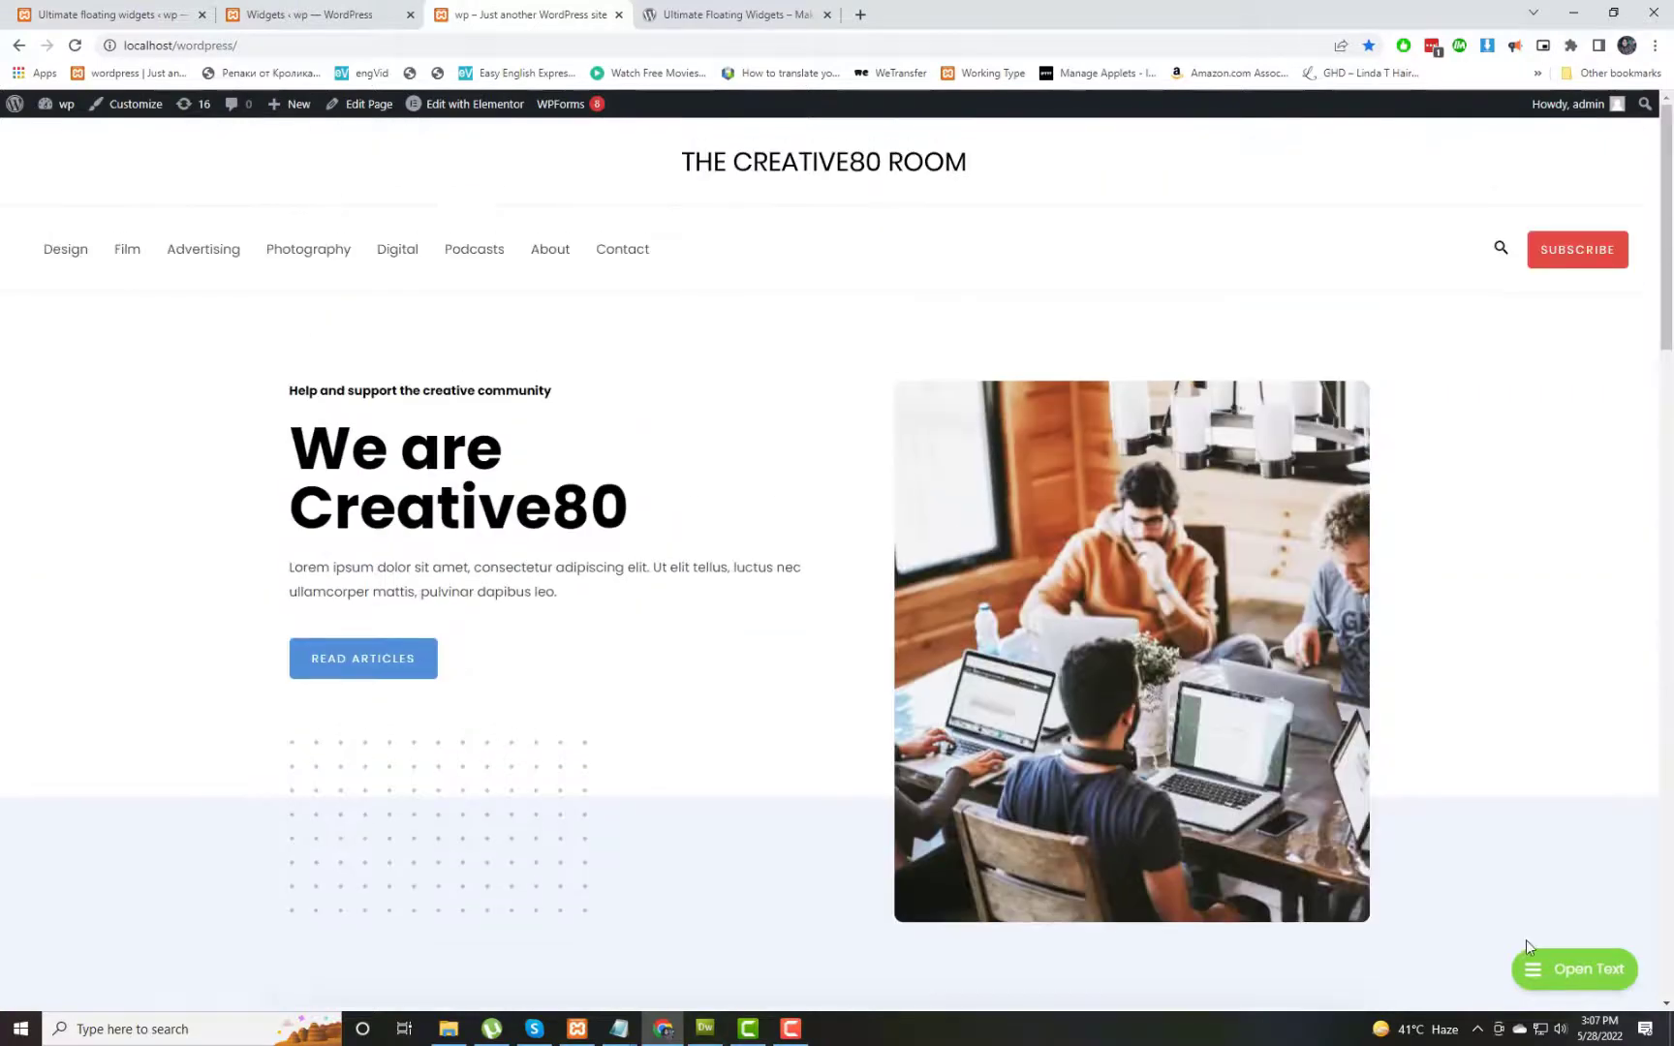
click(1557, 973)
click(1556, 973)
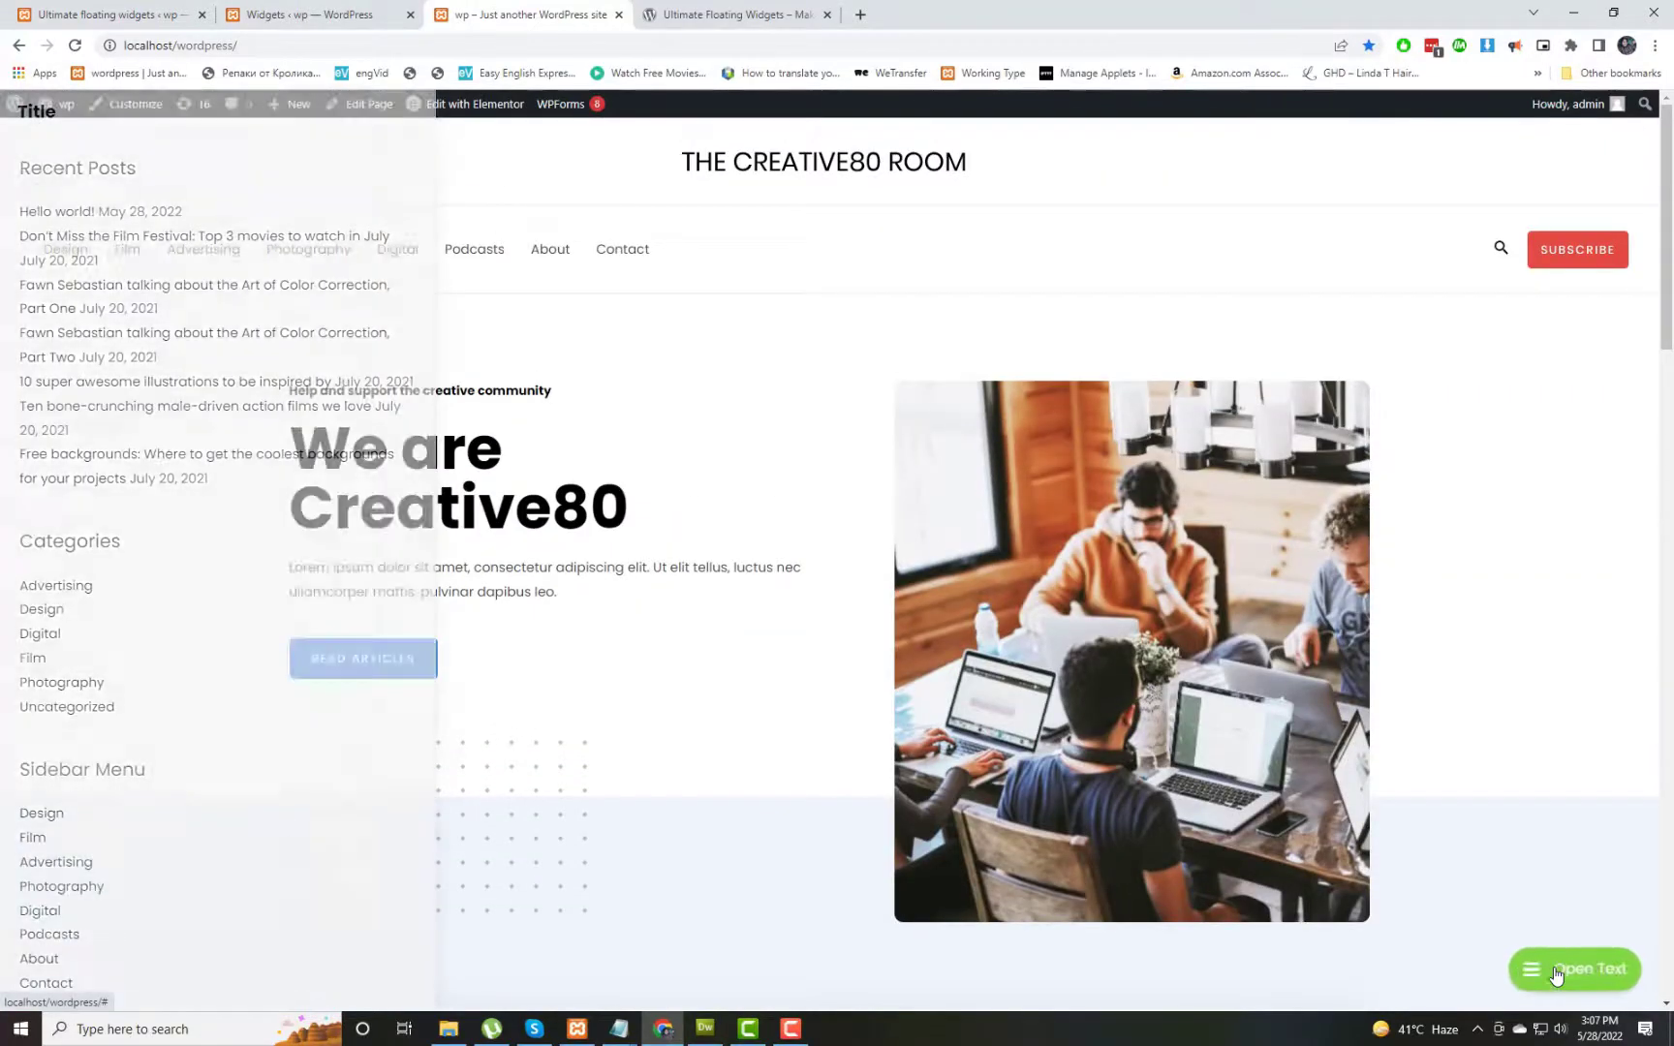
click(1558, 971)
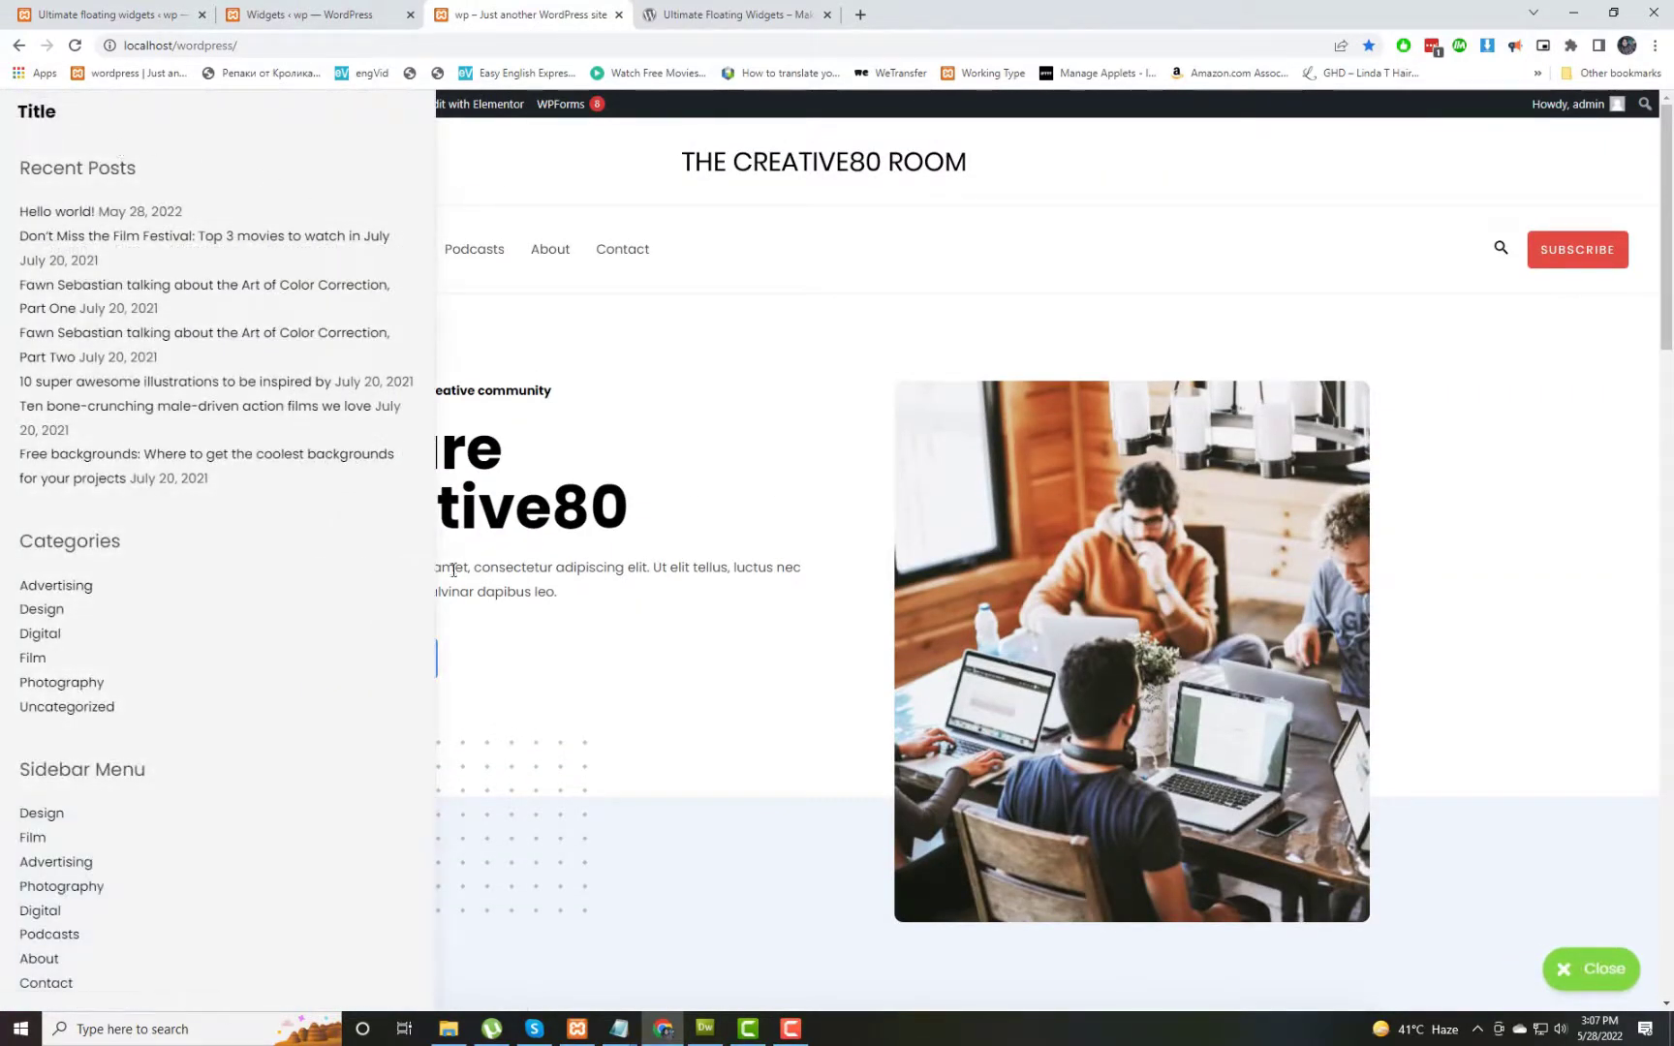